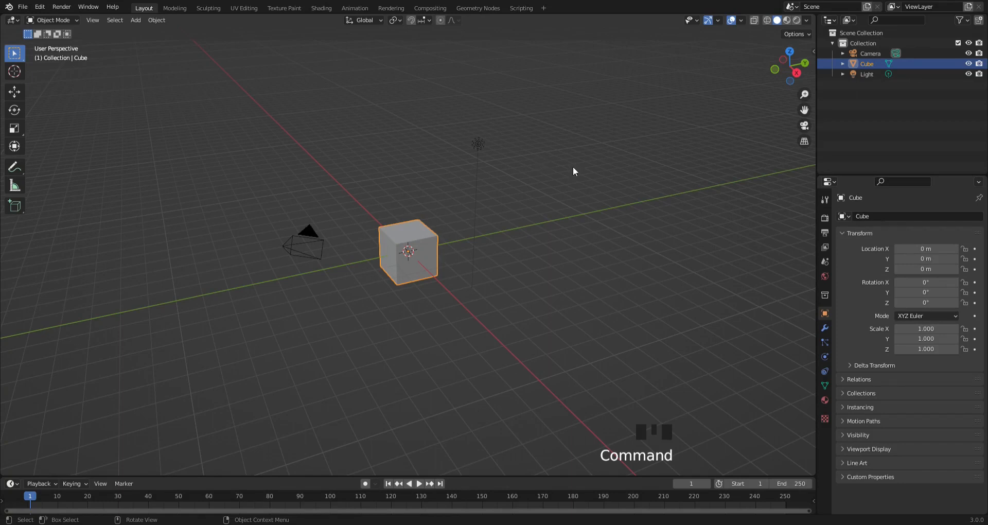
- Set the scene's render engine to Cycles
{"action": "left_click", "coordinate": [823, 221]}
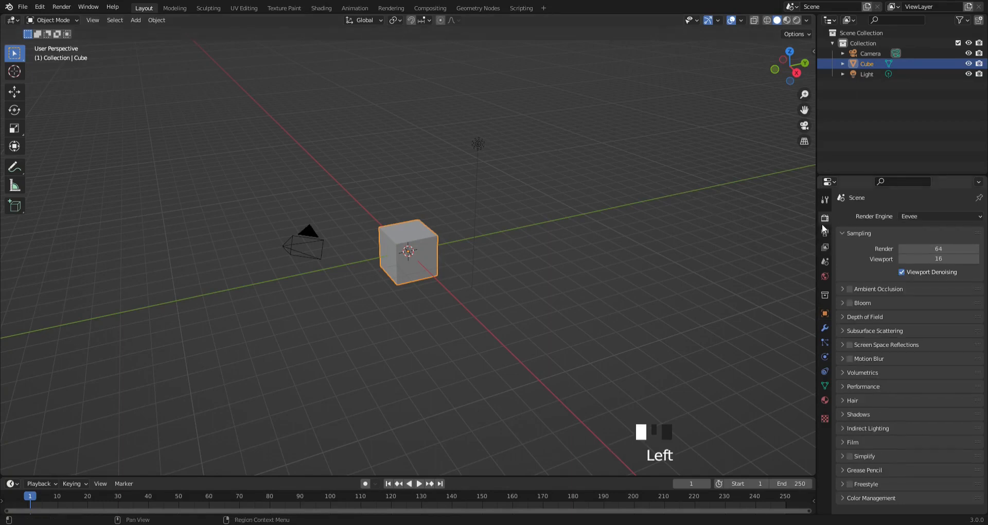
{"action": "left_click", "coordinate": [922, 222]}
{"action": "left_click", "coordinate": [921, 217]}
{"action": "left_click", "coordinate": [919, 250]}
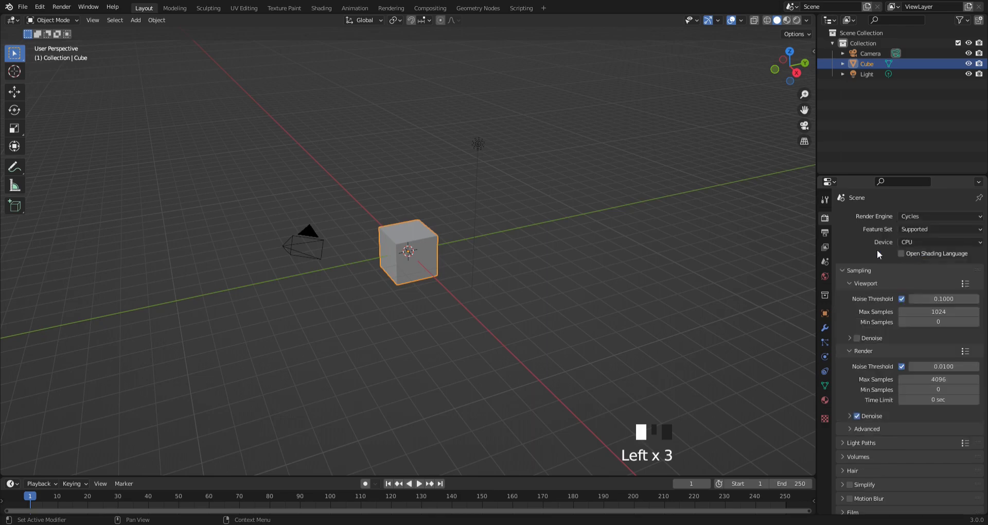
- In Edit Mode, inset the cube's top face about 0.19 m and extrude it about 0.04 m downward into the cube
{"action": "scroll", "coordinate": [540, 189], "scroll_direction": "up", "scroll_amount": 2}
{"action": "scroll", "coordinate": [539, 189], "scroll_direction": "up", "scroll_amount": 1}
{"action": "middle_click_drag", "start_coordinate": [562, 160], "coordinate": [612, 167], "text": "shift"}
{"action": "left_click", "coordinate": [51, 20]}
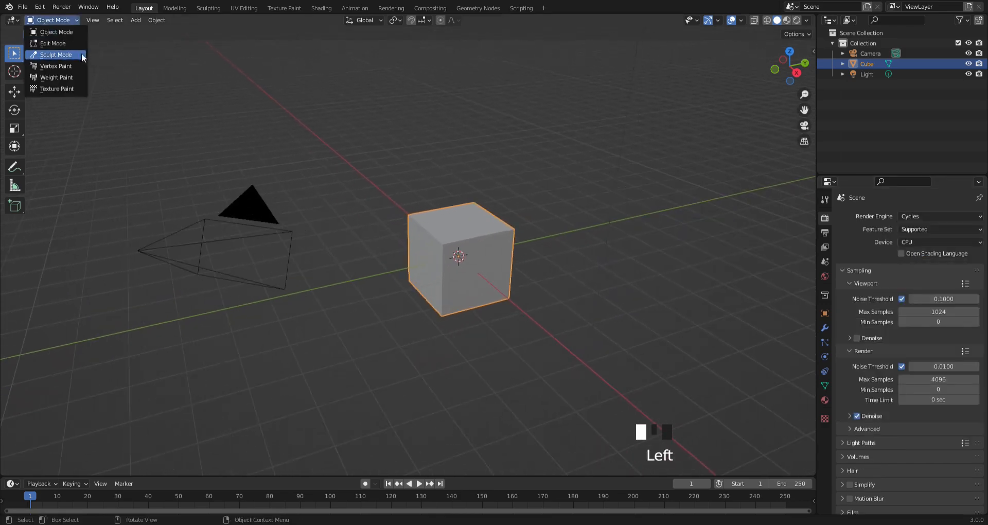
{"action": "left_click", "coordinate": [66, 45]}
{"action": "left_click", "coordinate": [456, 224]}
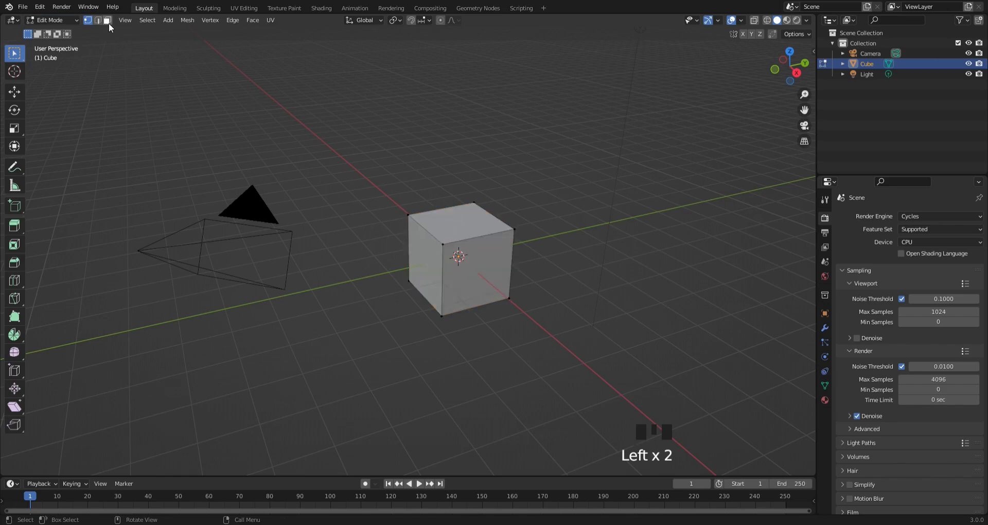
{"action": "left_click", "coordinate": [481, 228]}
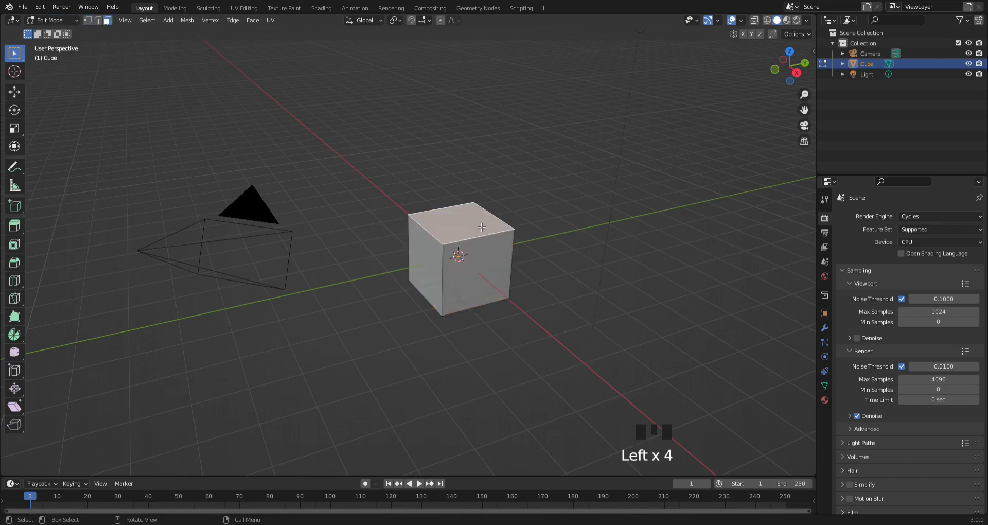
{"action": "key", "text": "i"}
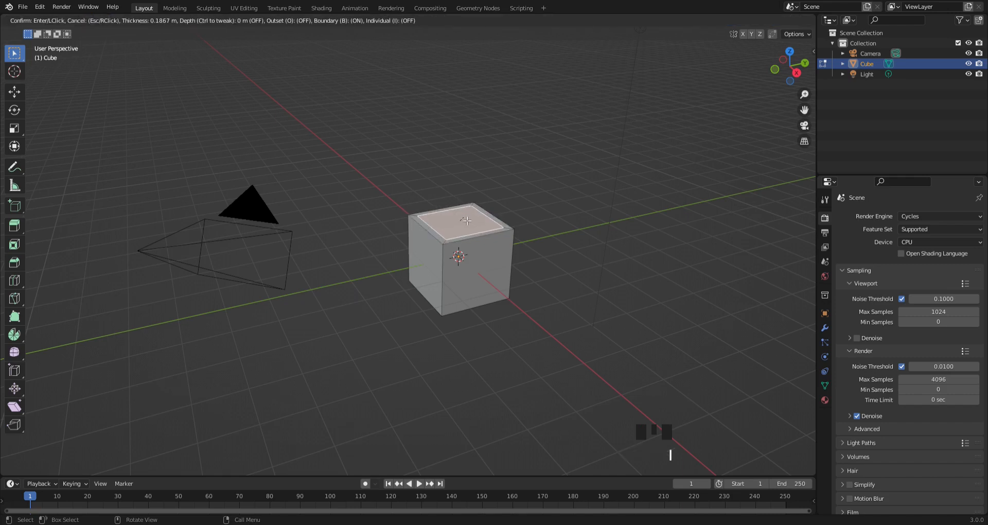
{"action": "left_click", "coordinate": [467, 221]}
{"action": "key", "text": "e"}
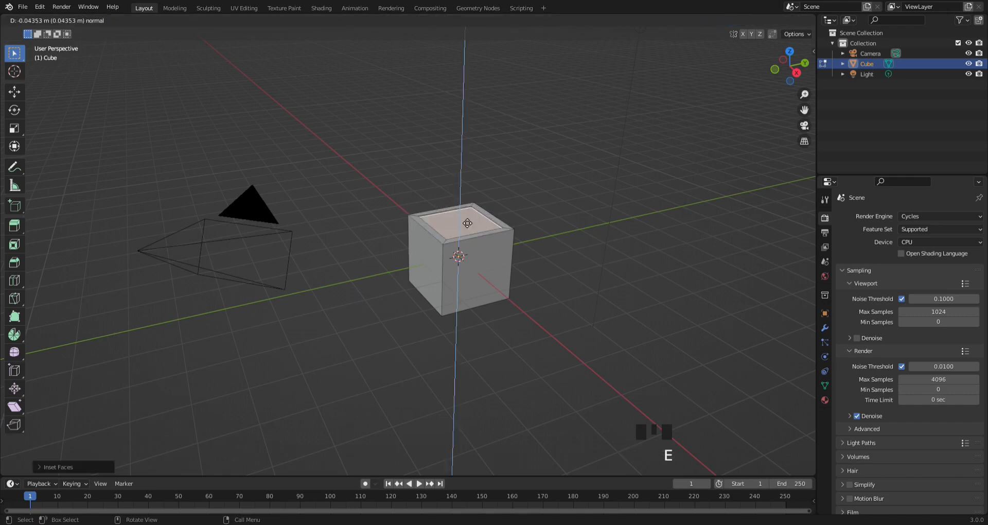
{"action": "left_click", "coordinate": [468, 223]}
- Add a horizontal loop cut near the cube's top edge and scale the loop slightly outward
{"action": "middle_click_drag", "start_coordinate": [467, 223], "coordinate": [487, 240]}
{"action": "scroll", "coordinate": [523, 199], "scroll_direction": "up", "scroll_amount": 2}
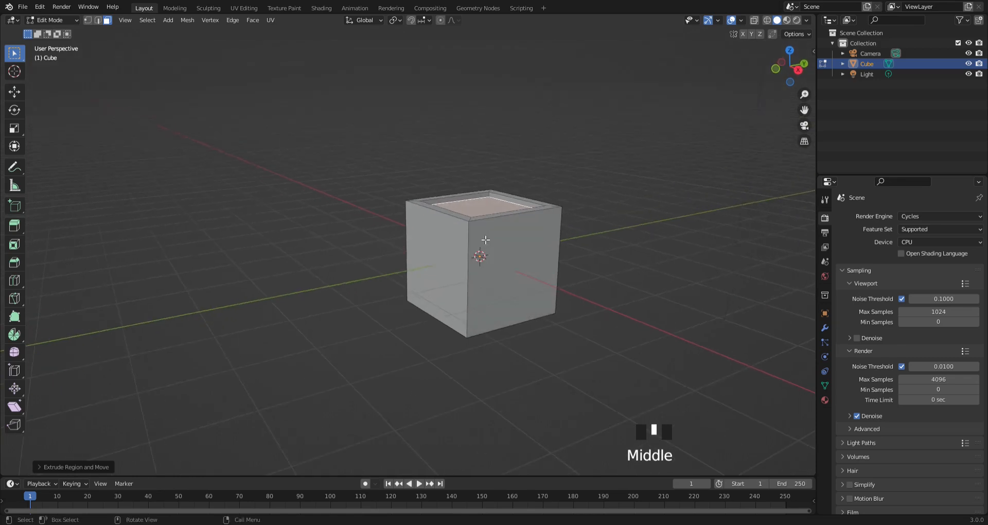
{"action": "key", "text": "ctrl+r"}
{"action": "left_click", "coordinate": [468, 243]}
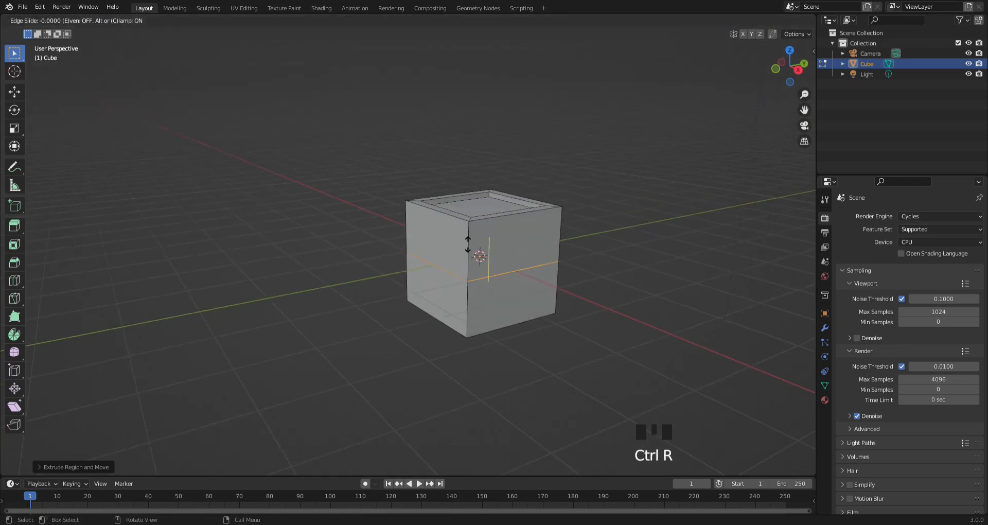
{"action": "left_click_drag", "start_coordinate": [468, 243], "coordinate": [478, 206]}
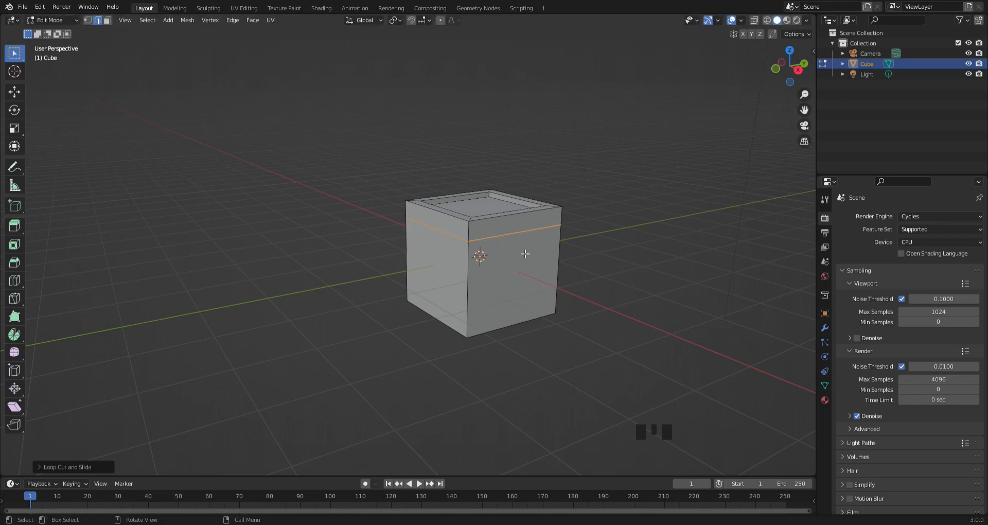
{"action": "key", "text": "s"}
{"action": "left_click", "coordinate": [544, 258]}
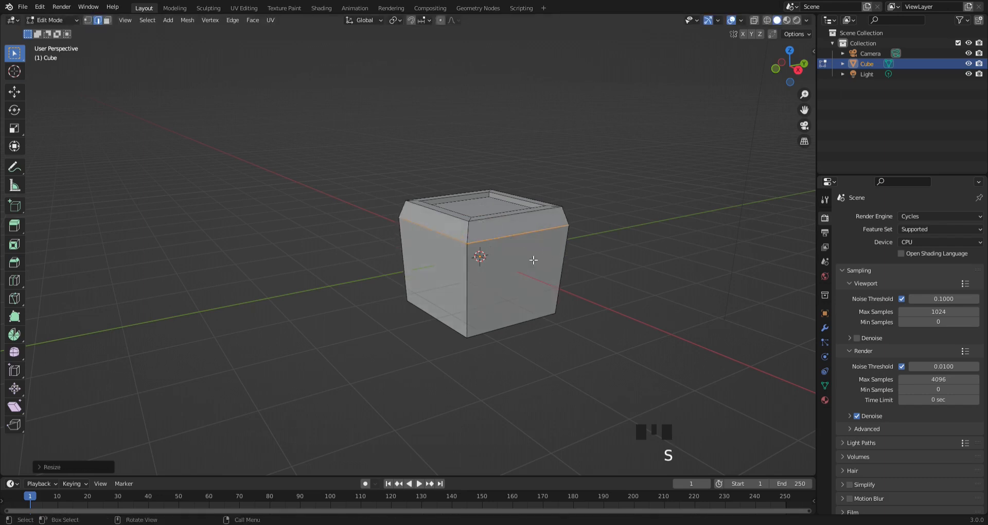
- Move the cube's bottom face down along Z and scale it to about 0.4 to taper the body
{"action": "middle_click_drag", "start_coordinate": [533, 259], "coordinate": [506, 199]}
{"action": "left_click", "coordinate": [108, 21]}
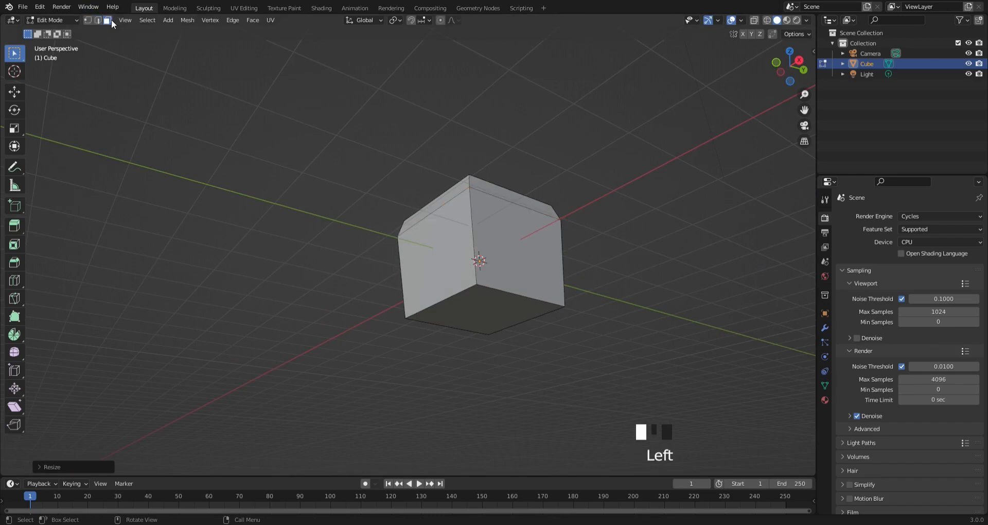
{"action": "left_click", "coordinate": [467, 311]}
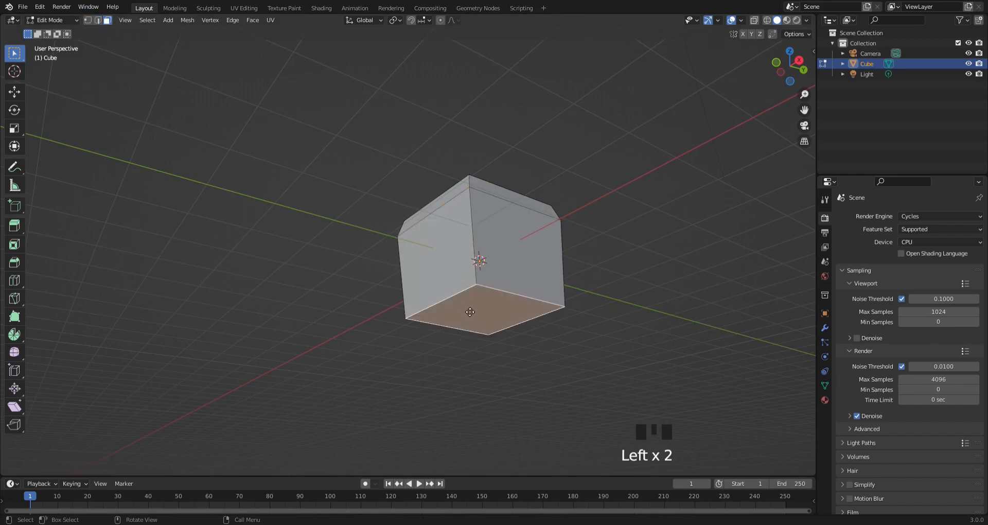
{"action": "key", "text": "g"}
{"action": "middle_click", "coordinate": [470, 312]}
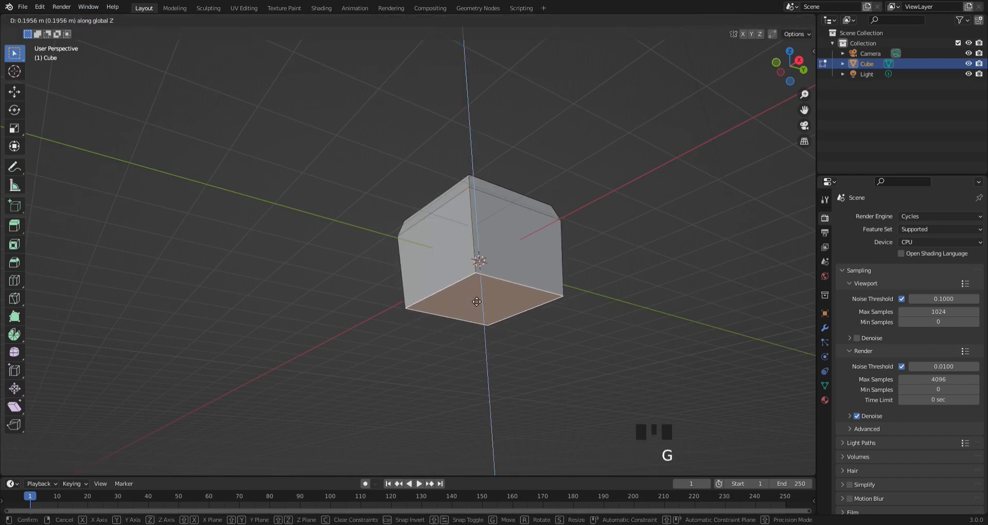
{"action": "left_click", "coordinate": [491, 338]}
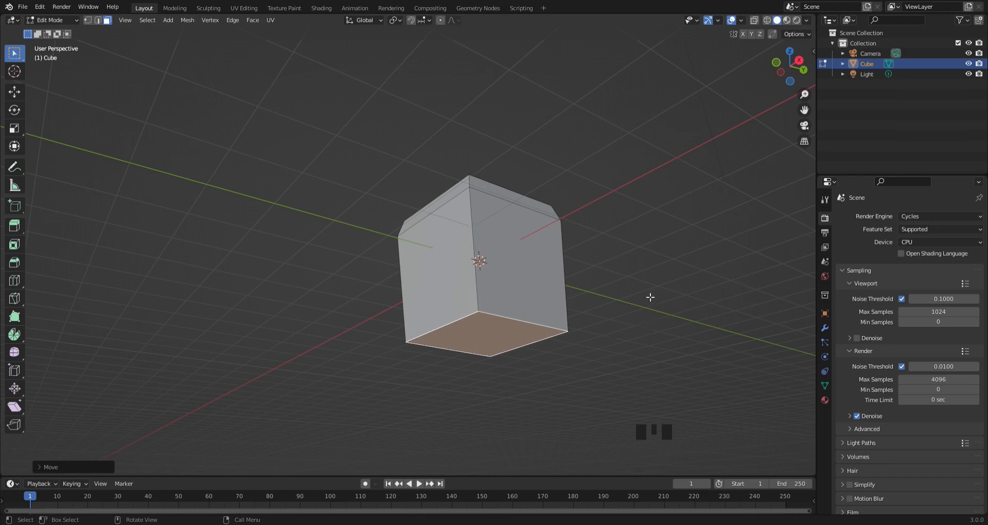
{"action": "key", "text": "s"}
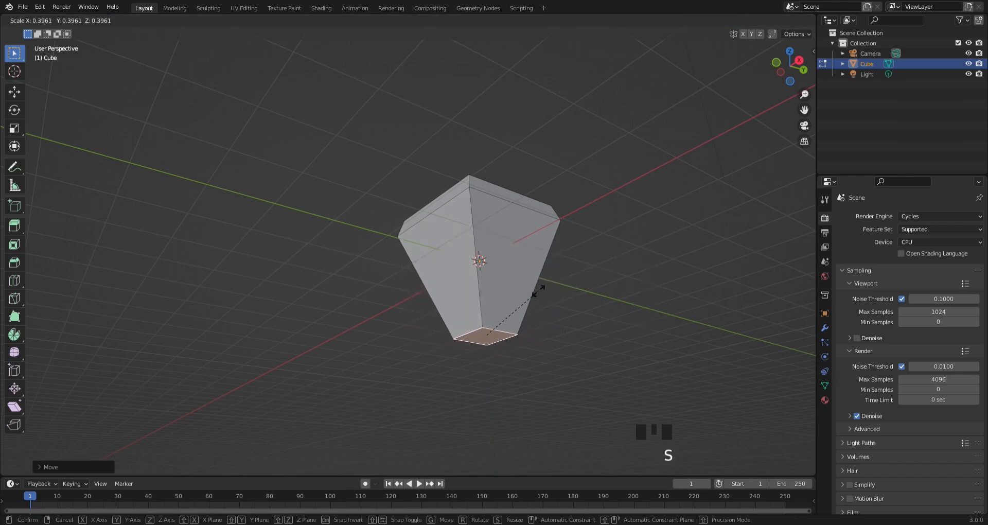
{"action": "left_click", "coordinate": [542, 295]}
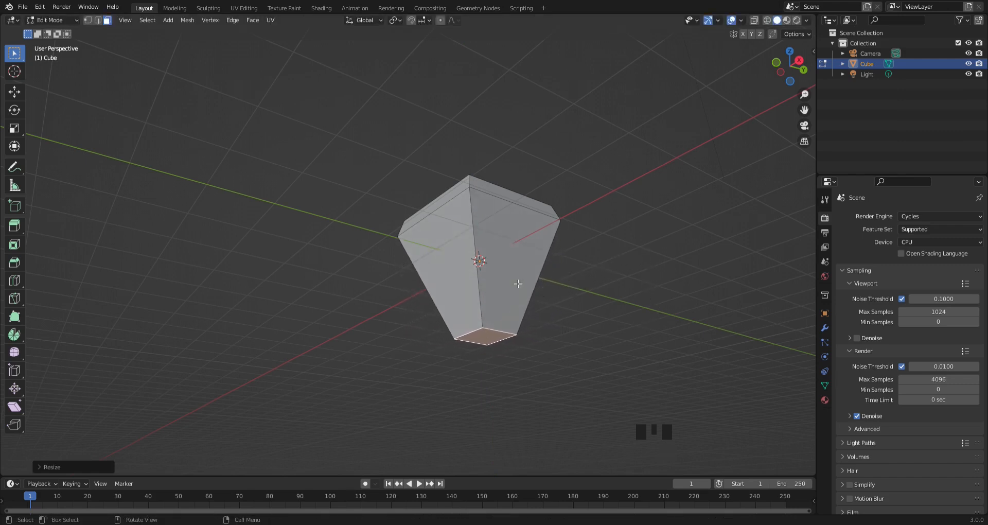
- Add a horizontal loop cut just above the tapered bottom and scale the loop outward by about 1.07
{"action": "middle_click_drag", "start_coordinate": [518, 284], "coordinate": [563, 312]}
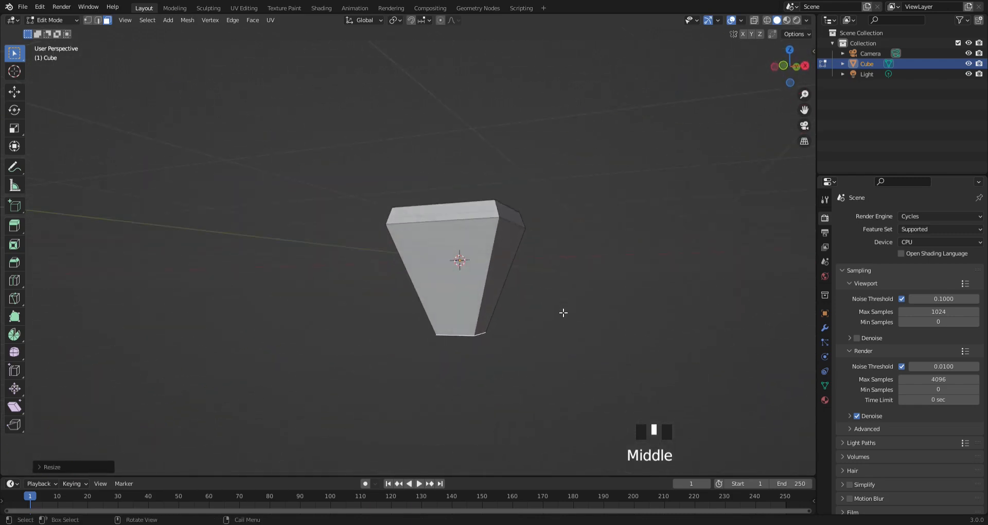
{"action": "key", "text": "ctrl+r"}
{"action": "left_click", "coordinate": [483, 298]}
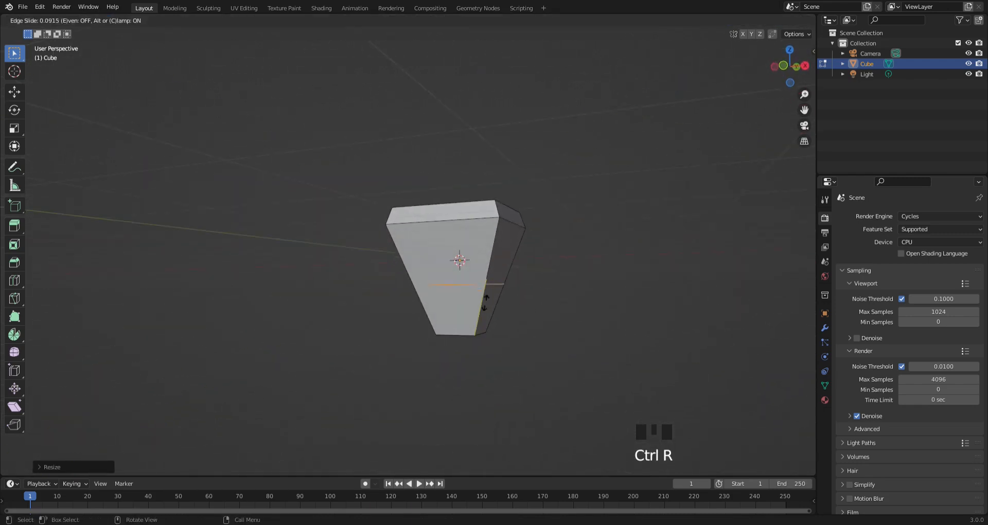
{"action": "left_click", "coordinate": [485, 345]}
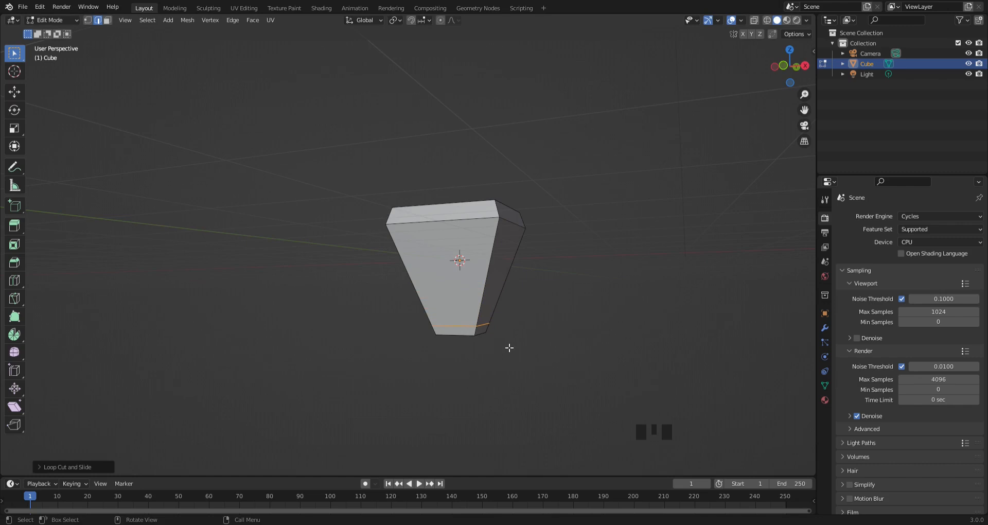
{"action": "key", "text": "s"}
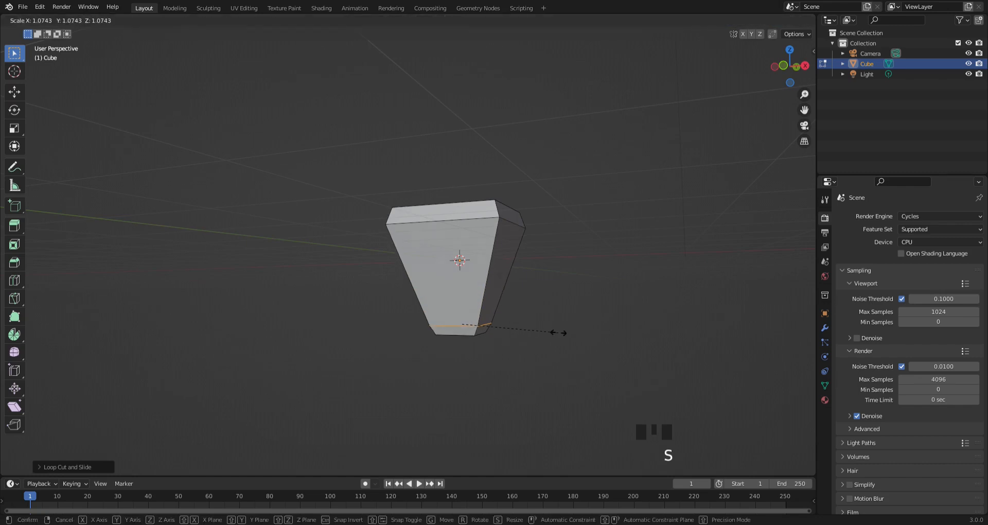
{"action": "left_click", "coordinate": [558, 332]}
- Inset the small bottom face about 0.09 m and extrude it about 0.26 m downward to form a neck
{"action": "middle_click_drag", "start_coordinate": [557, 333], "coordinate": [477, 305]}
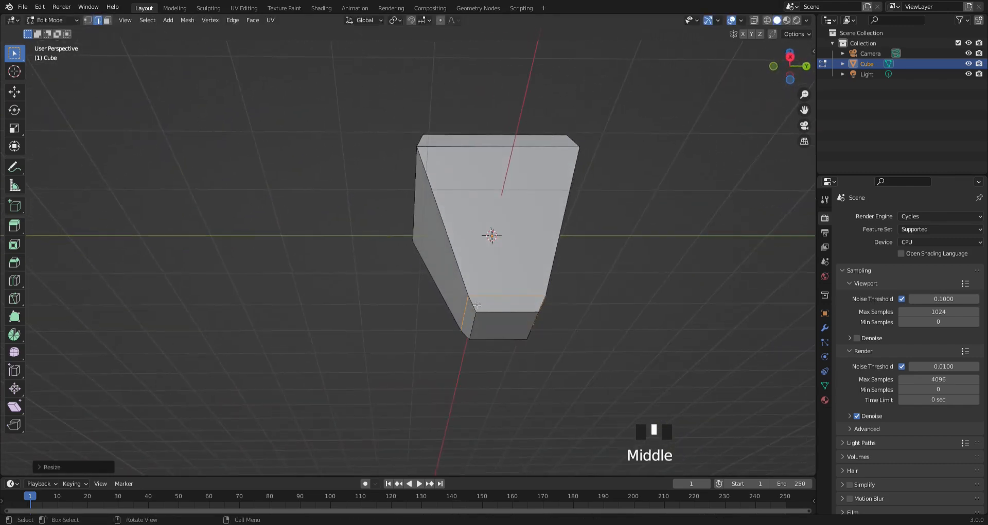
{"action": "left_click", "coordinate": [518, 339]}
{"action": "left_click", "coordinate": [517, 331]}
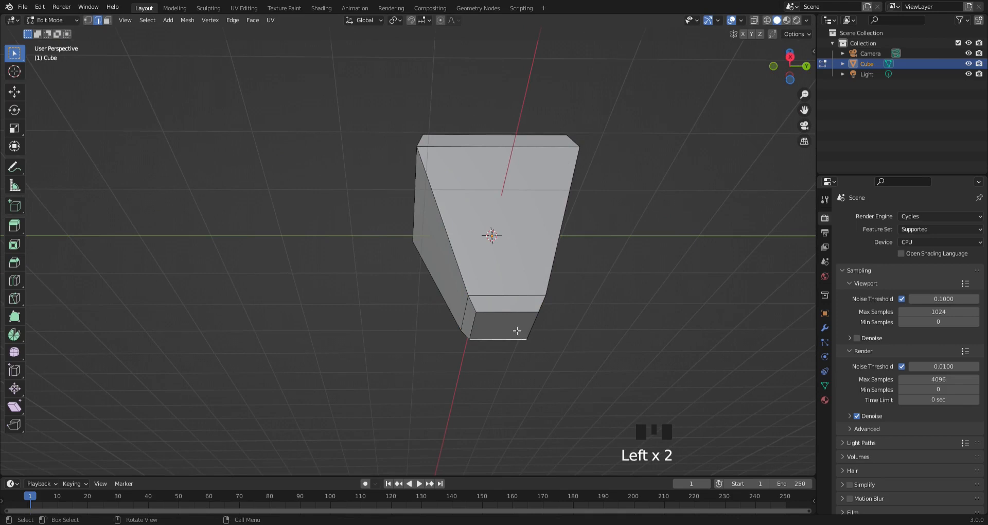
{"action": "left_click", "coordinate": [107, 21]}
{"action": "left_click", "coordinate": [530, 335]}
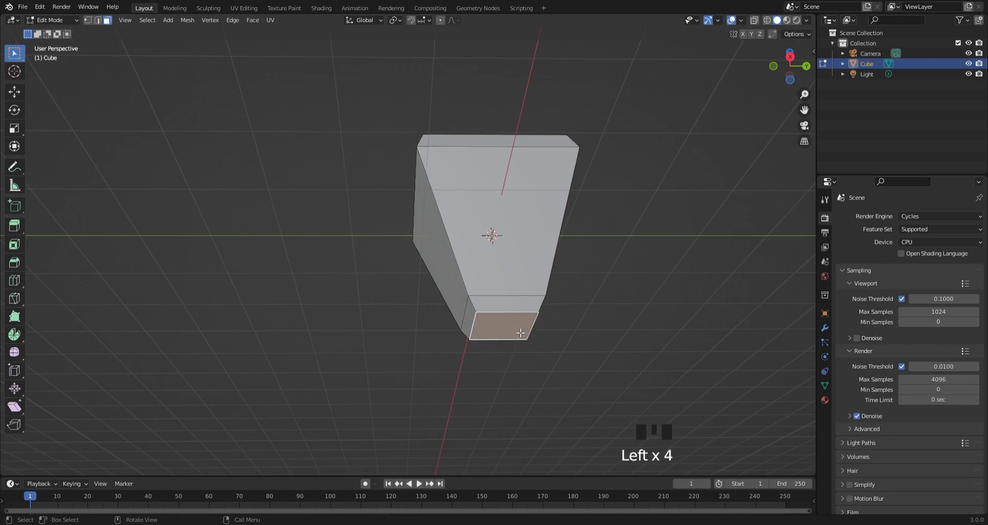
{"action": "key", "text": "i"}
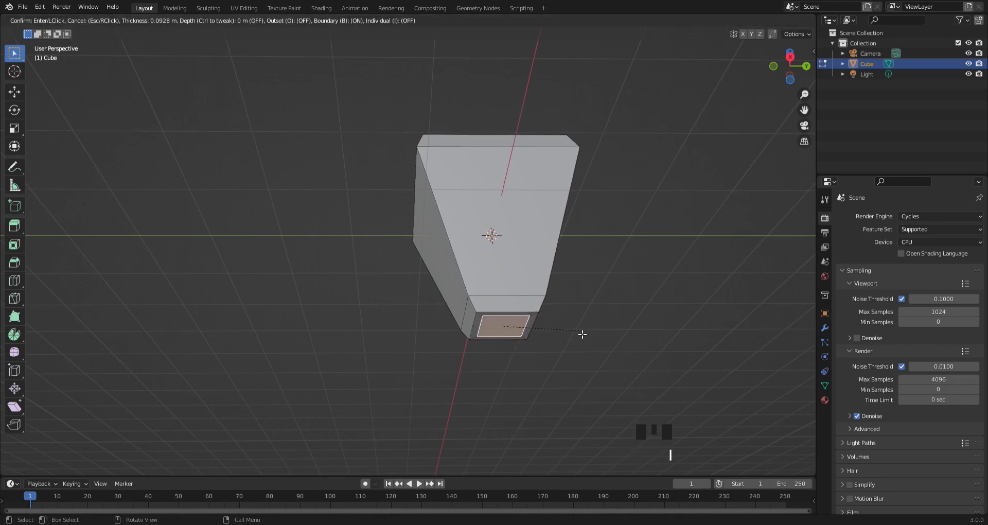
{"action": "left_click", "coordinate": [578, 334]}
{"action": "key", "text": "e"}
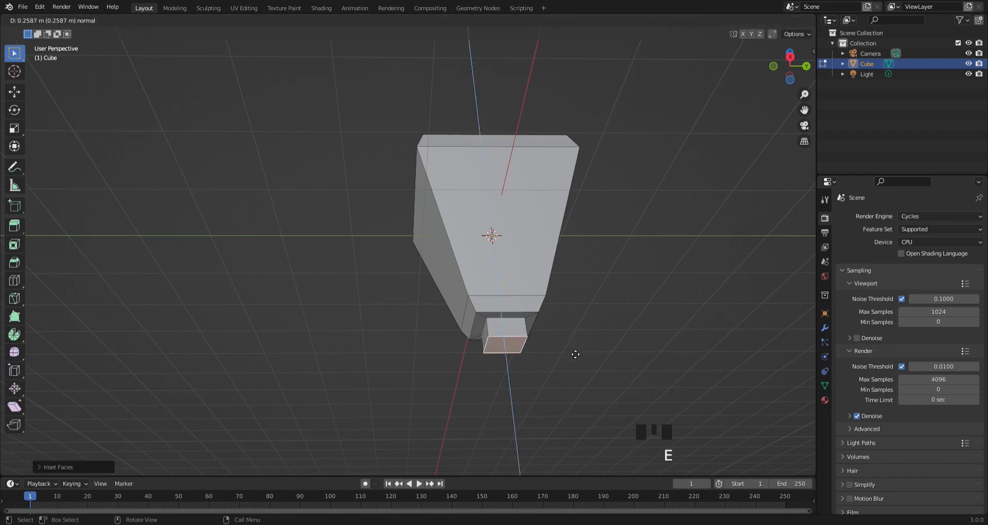
{"action": "left_click", "coordinate": [574, 354]}
- Extrude the neck's end face about 0.07 m further down and scale it outward into a flared rim
{"action": "key", "text": "e"}
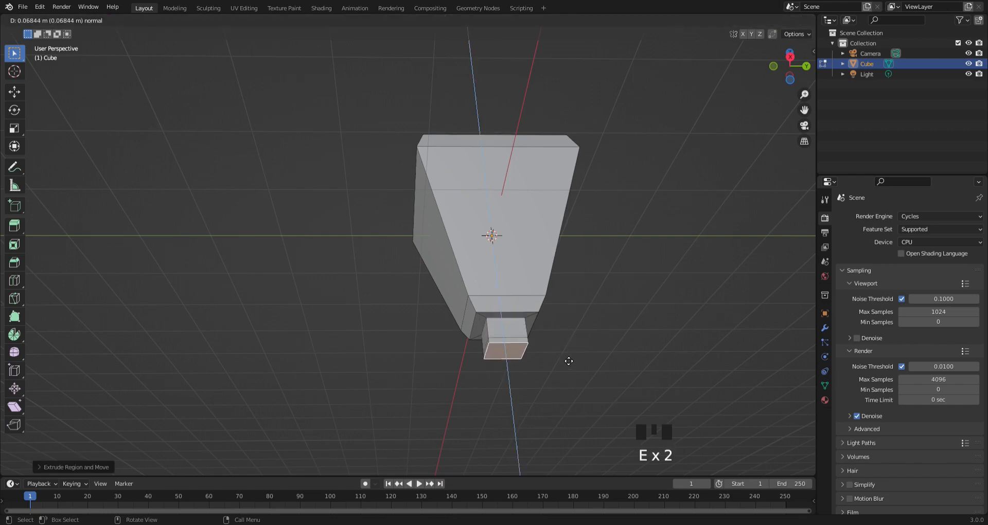
{"action": "left_click", "coordinate": [568, 360]}
{"action": "key", "text": "s"}
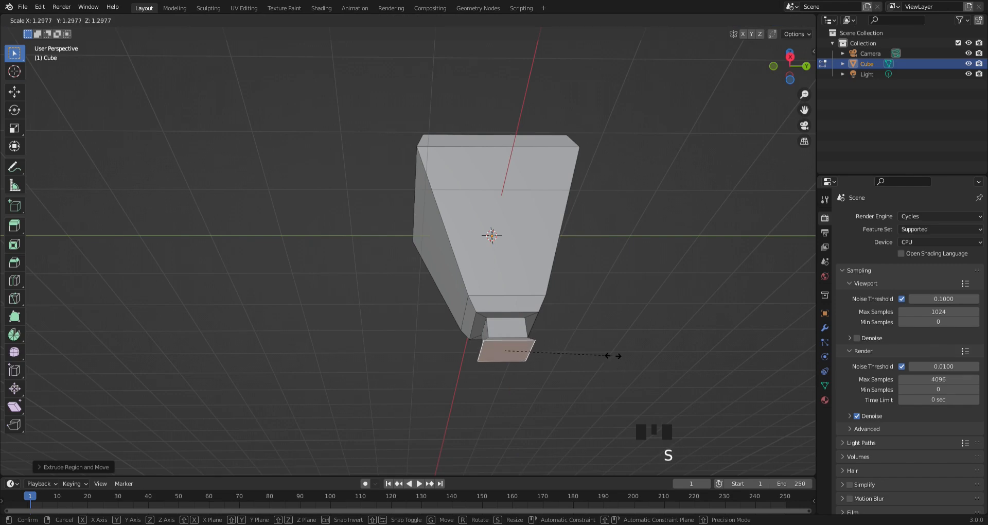
{"action": "left_click", "coordinate": [628, 361]}
- Extrude the flared rim's face downward and shrink its end nearly to a point to form the tip
{"action": "key", "text": "e"}
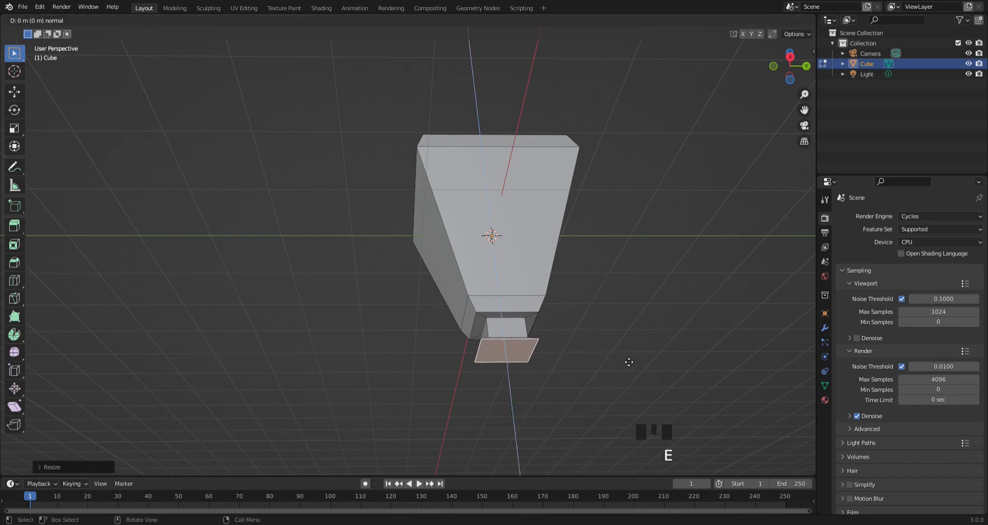
{"action": "left_click", "coordinate": [624, 385]}
{"action": "key", "text": "s"}
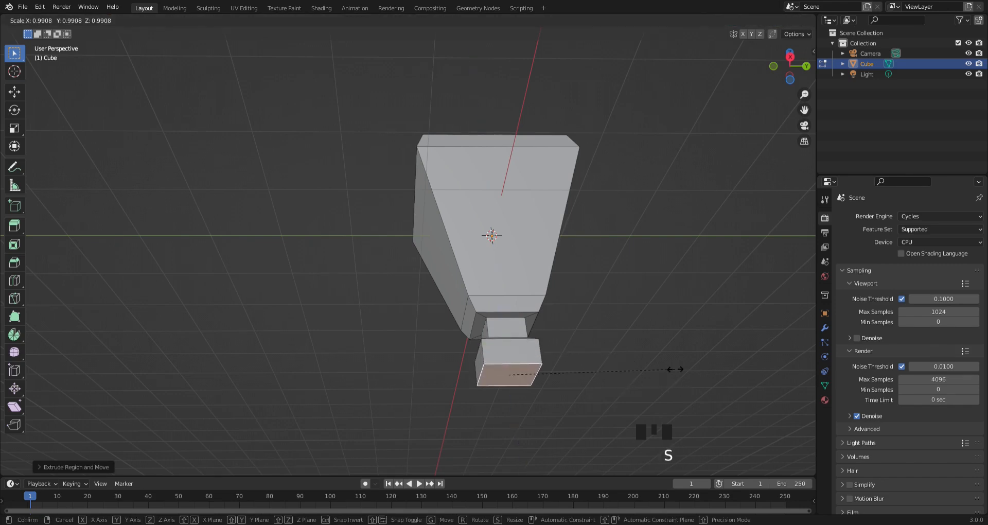
{"action": "left_click", "coordinate": [526, 375]}
- Inset one large sloped side face of the body by 0.1 m
{"action": "middle_click_drag", "start_coordinate": [383, 329], "coordinate": [500, 367]}
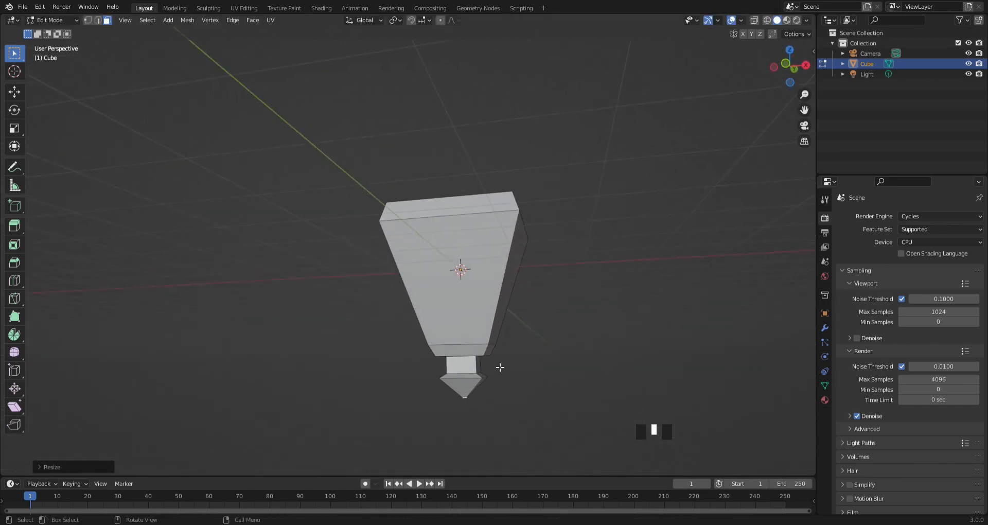
{"action": "middle_click_drag", "start_coordinate": [467, 281], "coordinate": [444, 287]}
{"action": "left_click", "coordinate": [505, 282]}
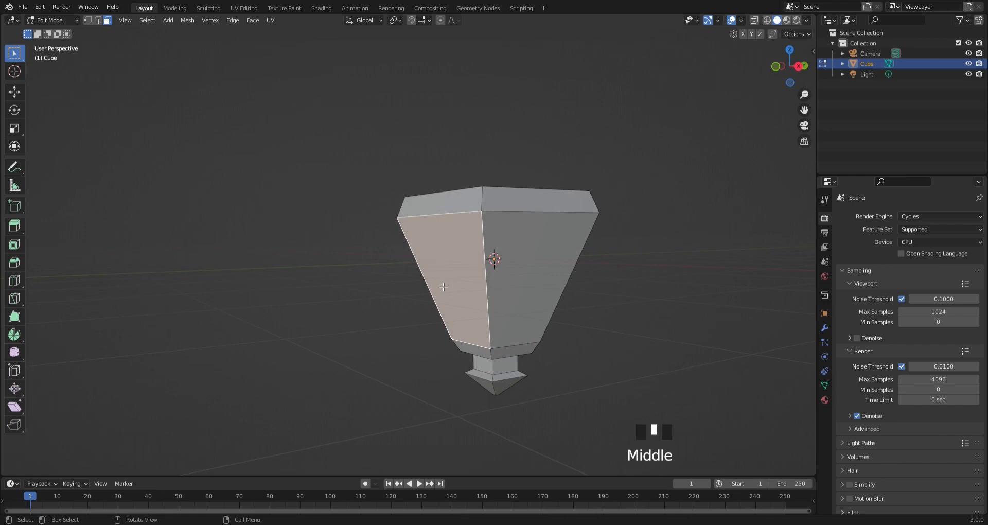
{"action": "key", "text": "i"}
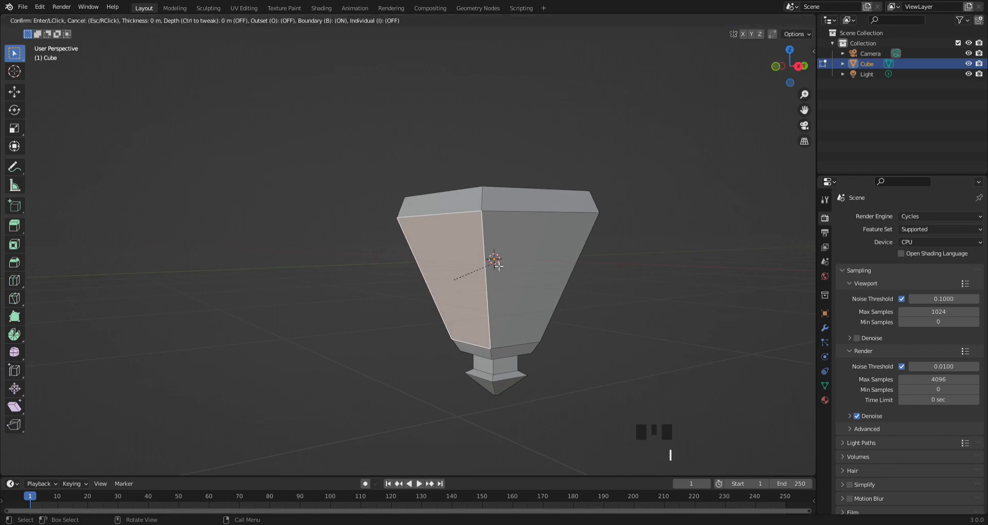
{"action": "type", "text": ".1"}
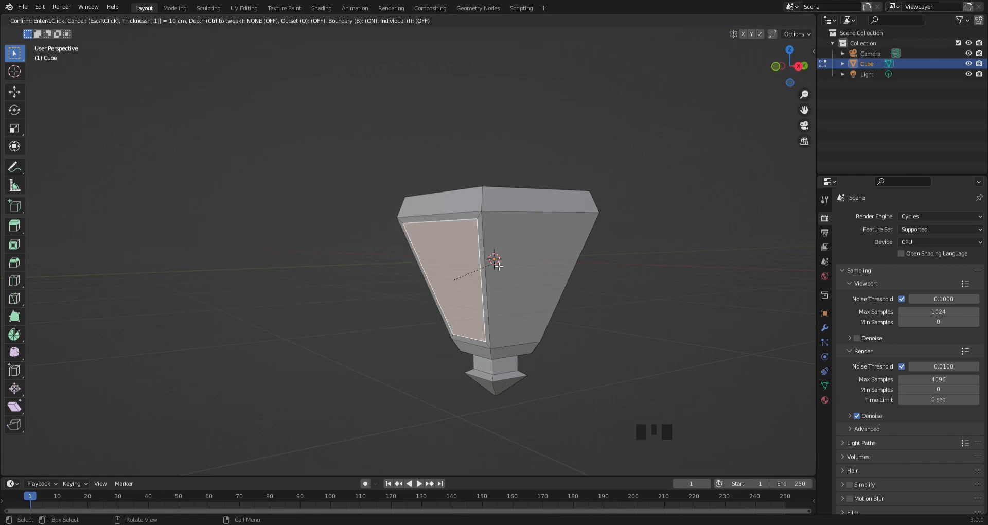
{"action": "key", "text": "Return"}
- Inset each of the three remaining large sloped side faces of the body by 0.1 m
{"action": "left_click", "coordinate": [518, 282]}
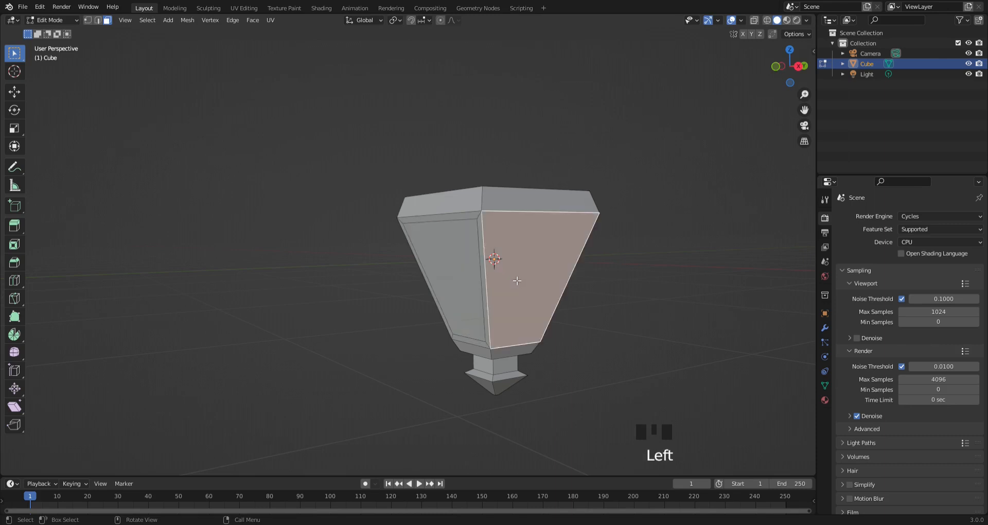
{"action": "type", "text": "i.1"}
{"action": "key", "text": "Return"}
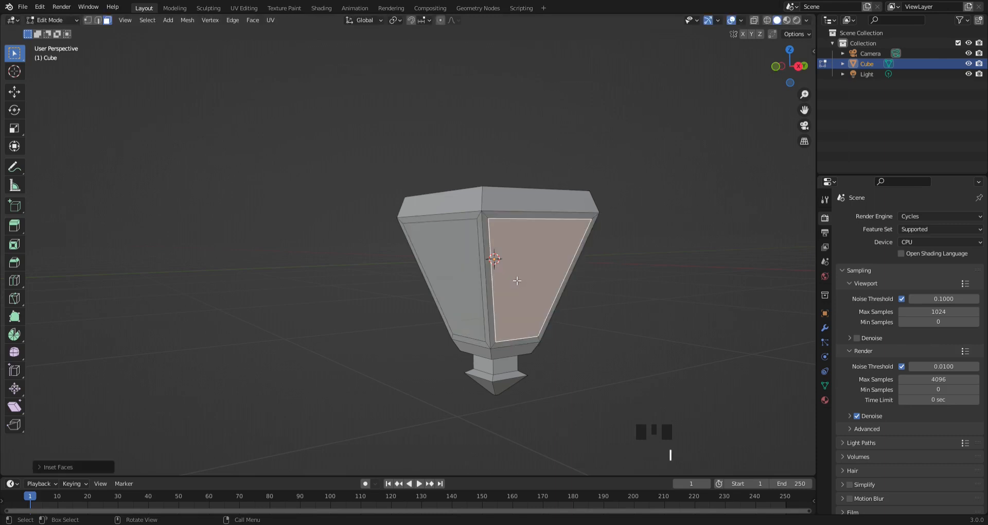
{"action": "middle_click_drag", "start_coordinate": [545, 292], "coordinate": [409, 278]}
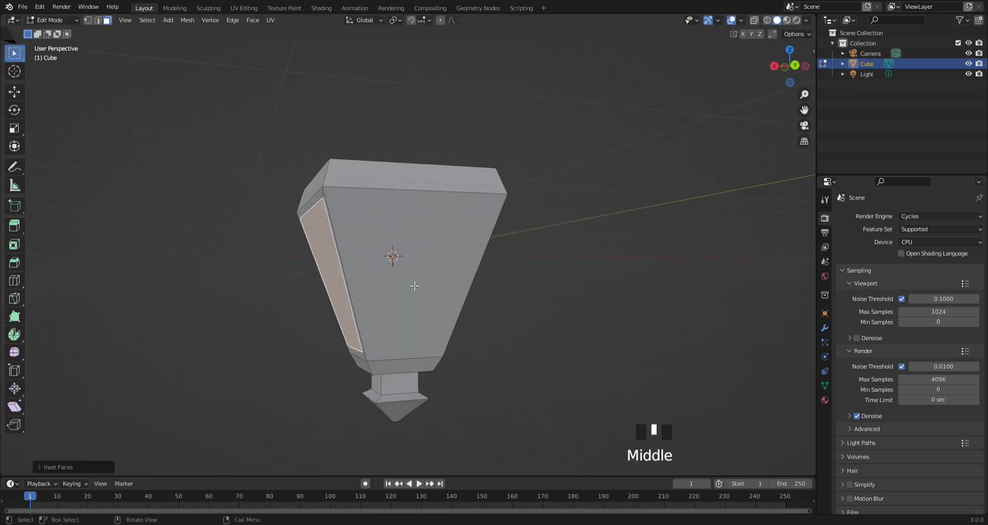
{"action": "left_click", "coordinate": [409, 278]}
{"action": "type", "text": "i.1"}
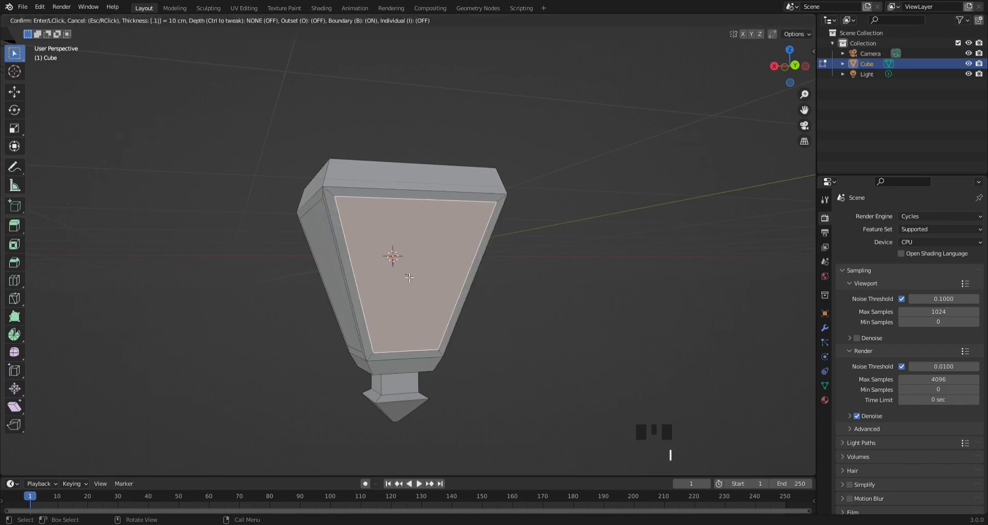
{"action": "key", "text": "Return"}
{"action": "middle_click_drag", "start_coordinate": [427, 305], "coordinate": [343, 297]}
{"action": "left_click", "coordinate": [343, 297]}
{"action": "type", "text": "i"}
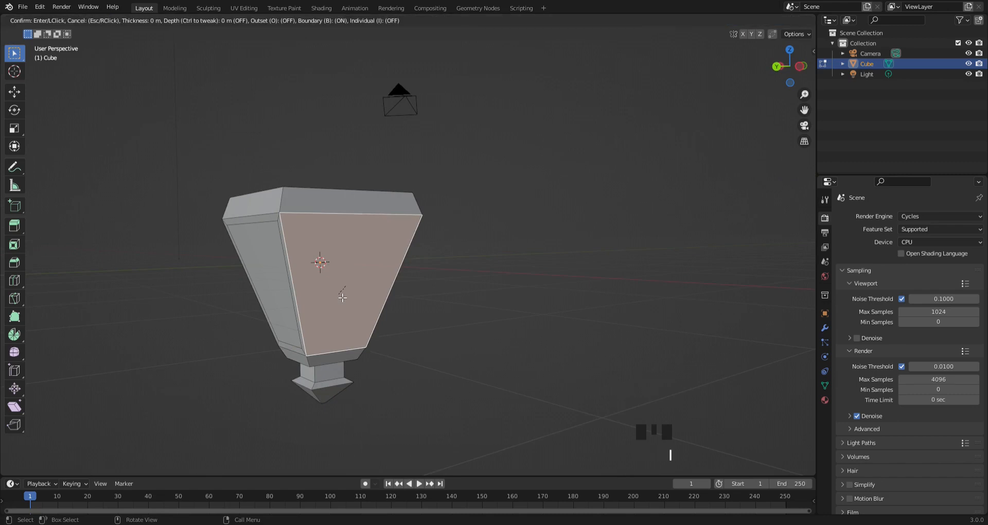
{"action": "type", "text": ".1"}
{"action": "key", "text": "Return"}
- Select all four inset side panels and scale them down slightly together so they sink into the body
{"action": "middle_click_drag", "start_coordinate": [342, 297], "coordinate": [293, 280]}
{"action": "left_click", "coordinate": [408, 284]}
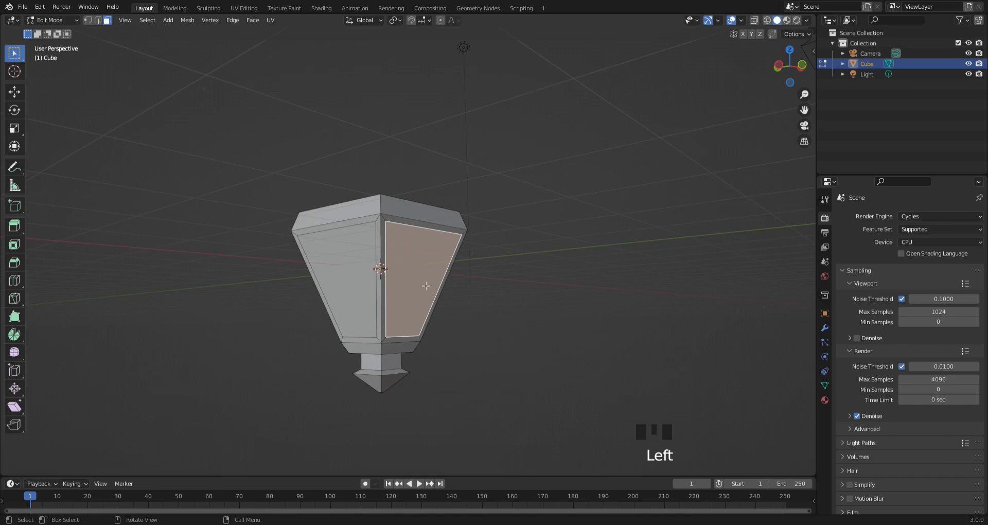
{"action": "middle_click_drag", "start_coordinate": [426, 286], "coordinate": [523, 291]}
{"action": "left_click", "coordinate": [348, 269], "text": "shift"}
{"action": "left_click", "coordinate": [430, 285], "text": "shift"}
{"action": "scroll", "coordinate": [430, 284], "scroll_direction": "up", "scroll_amount": 1}
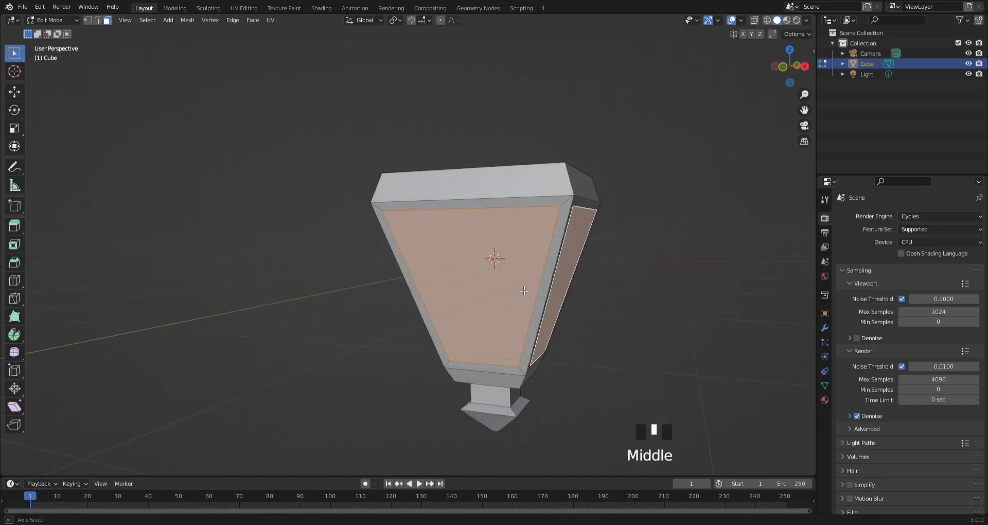
{"action": "key", "text": "s"}
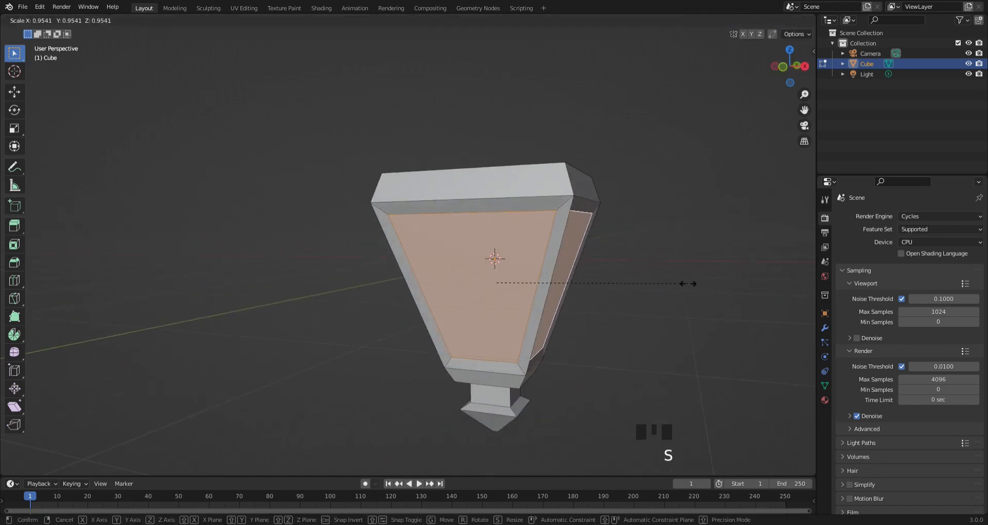
{"action": "left_click", "coordinate": [677, 283]}
- Add a loop cut around the band below the top edge and scale it outward to about 1.04
{"action": "middle_click_drag", "start_coordinate": [669, 282], "coordinate": [504, 282]}
{"action": "scroll", "coordinate": [505, 271], "scroll_direction": "down", "scroll_amount": 4}
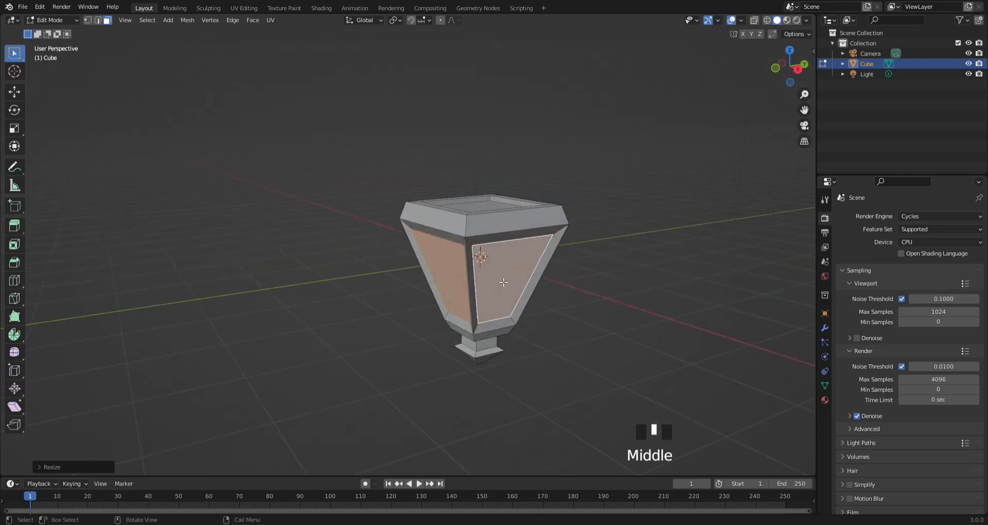
{"action": "key", "text": "ctrl+r"}
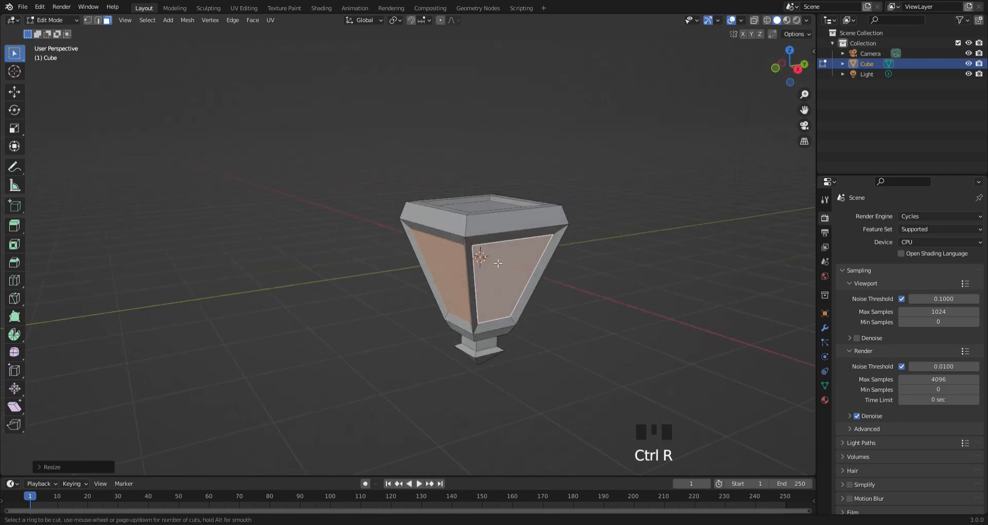
{"action": "left_click", "coordinate": [469, 240]}
{"action": "left_click", "coordinate": [468, 235]}
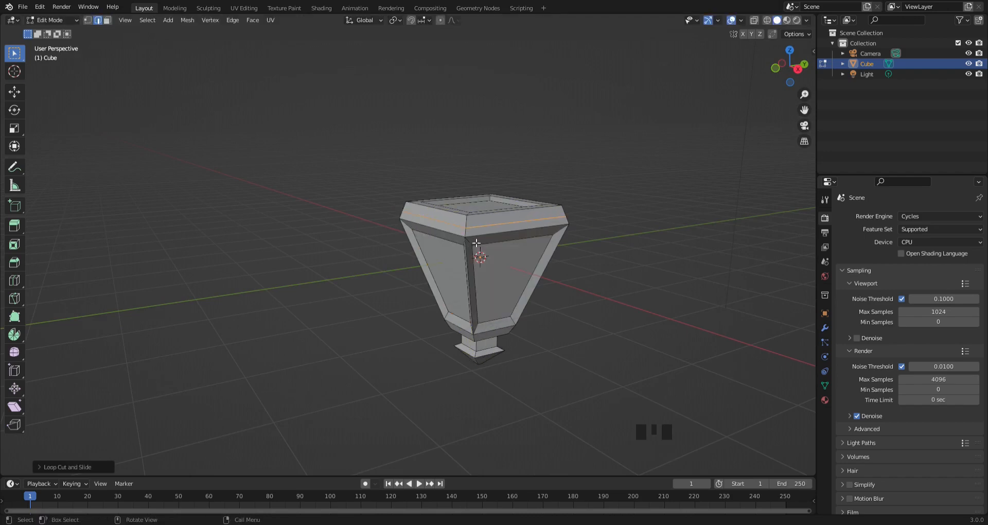
{"action": "key", "text": "s"}
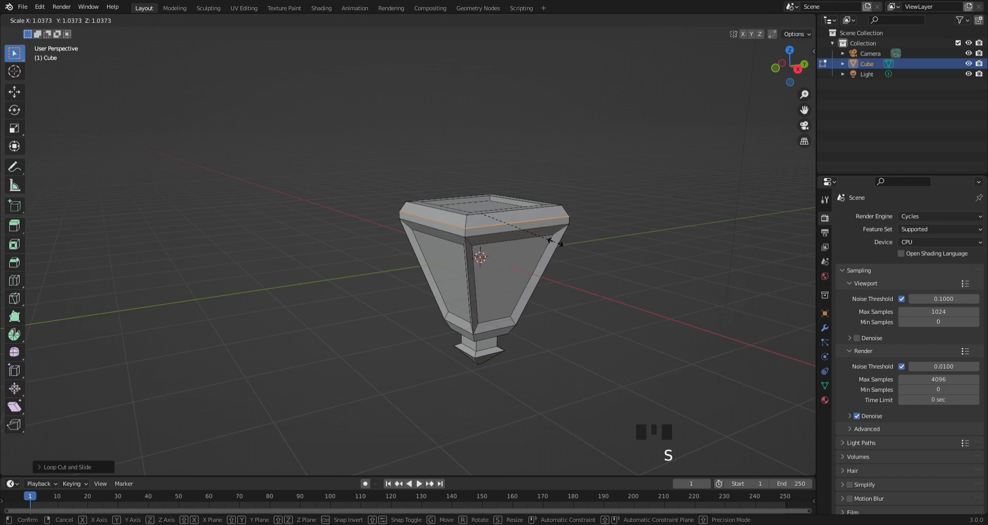
{"action": "left_click", "coordinate": [556, 242]}
- Switch from Edit Mode to Object Mode and add a point light inside the body
{"action": "middle_click_drag", "start_coordinate": [554, 238], "coordinate": [607, 220]}
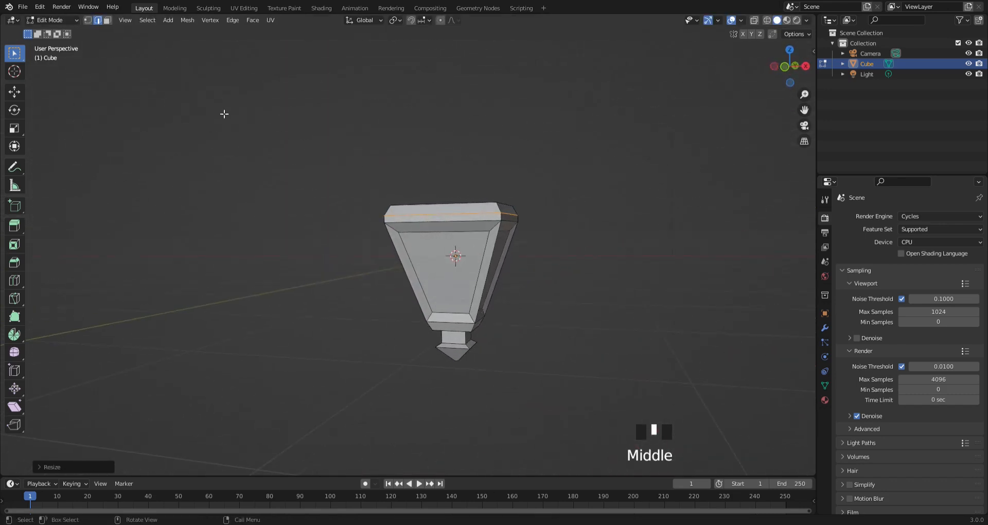
{"action": "left_click", "coordinate": [50, 21]}
{"action": "left_click", "coordinate": [52, 30]}
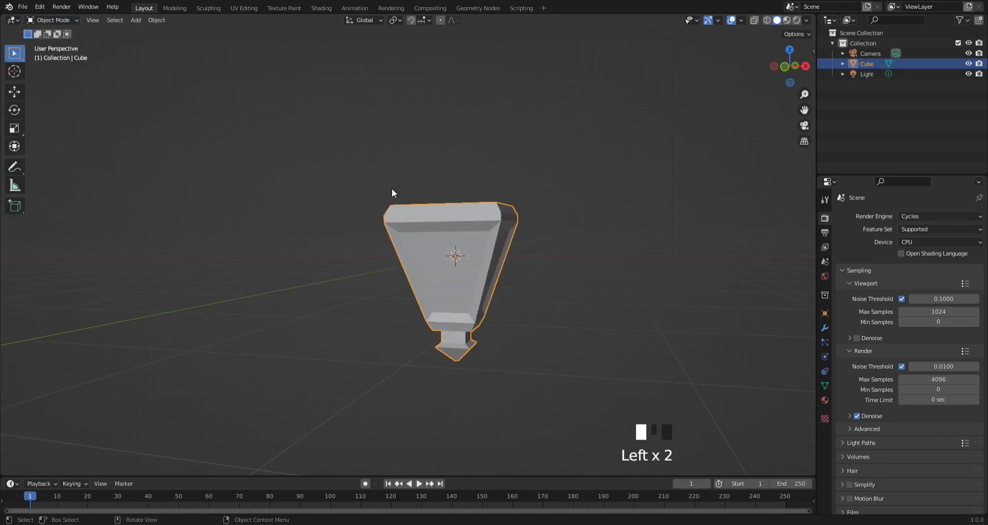
{"action": "key", "text": "shift+a"}
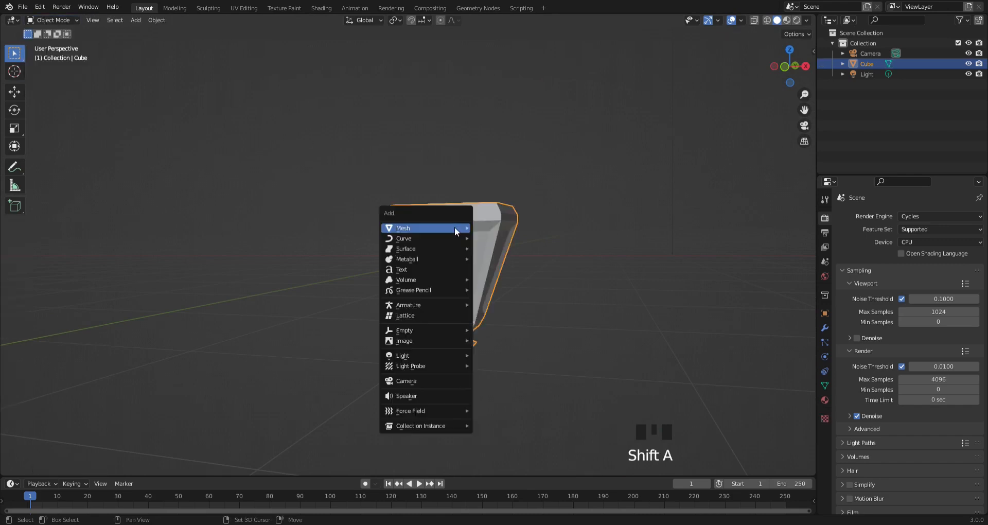
{"action": "mouse_move", "coordinate": [454, 227]}
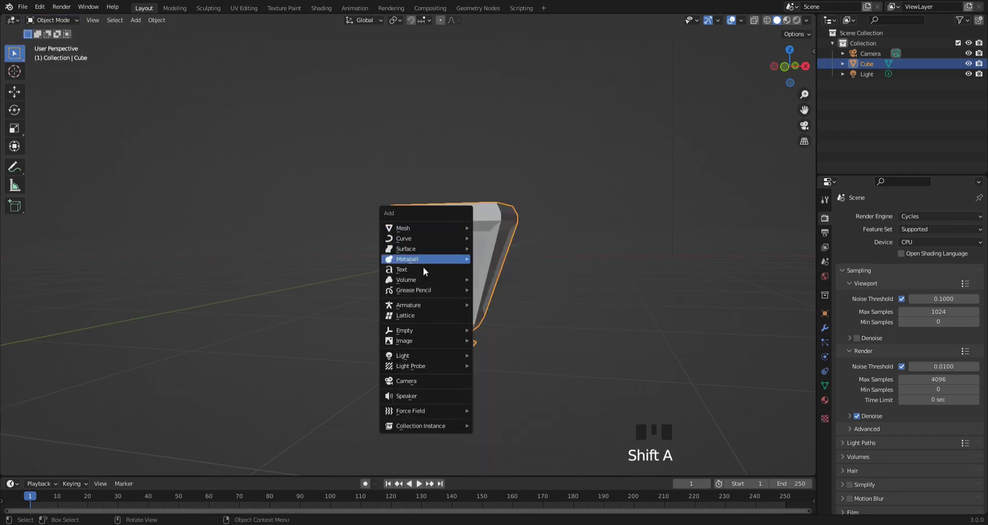
{"action": "mouse_move", "coordinate": [426, 357]}
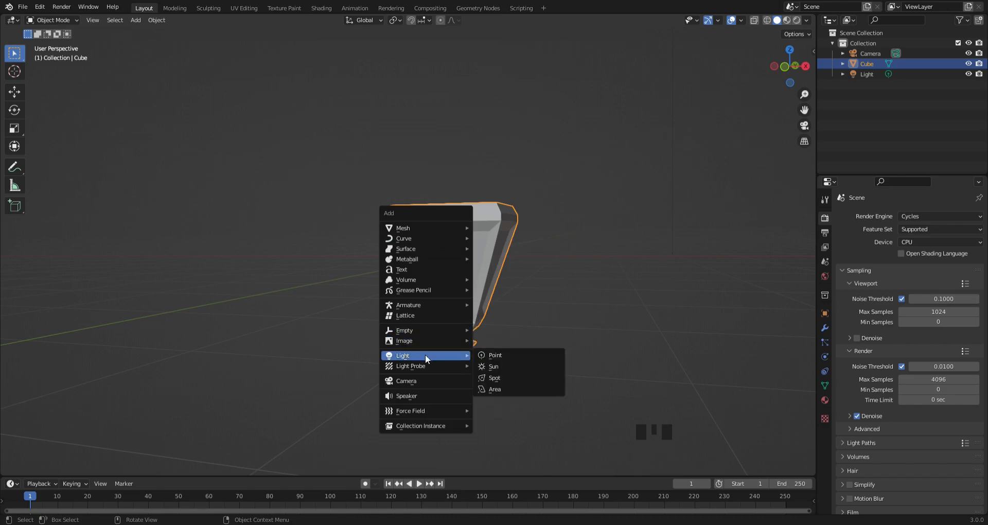
{"action": "left_click", "coordinate": [489, 355]}
- Add a torus mesh at the 3D cursor and shade it smooth
{"action": "middle_click_drag", "start_coordinate": [477, 340], "coordinate": [461, 279]}
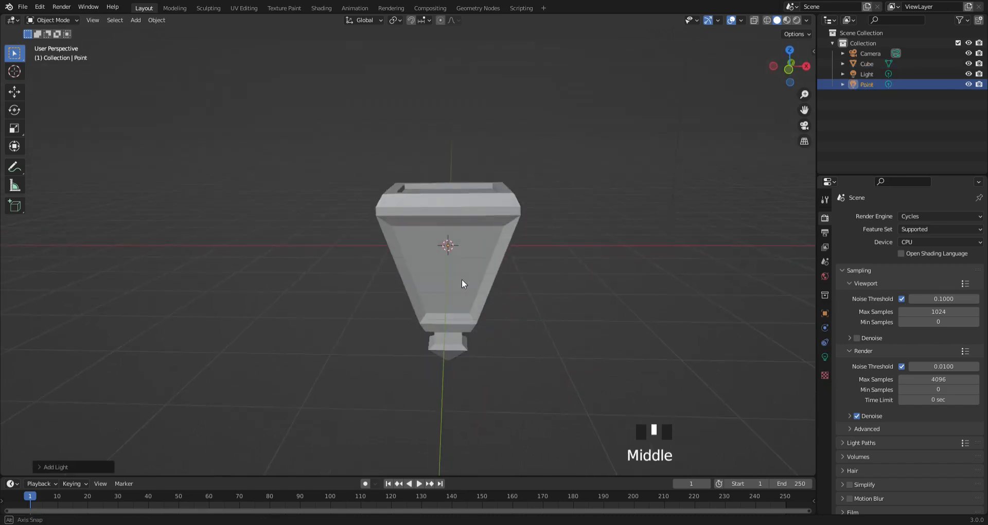
{"action": "key", "text": "shift+a"}
{"action": "mouse_move", "coordinate": [434, 152]}
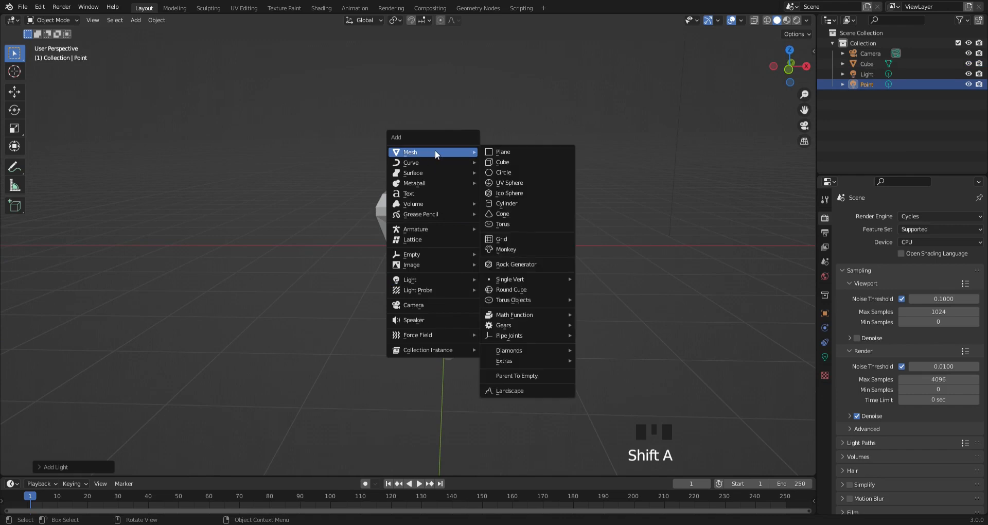
{"action": "left_click", "coordinate": [507, 224]}
{"action": "middle_click_drag", "start_coordinate": [462, 223], "coordinate": [431, 241]}
{"action": "right_click", "coordinate": [438, 248]}
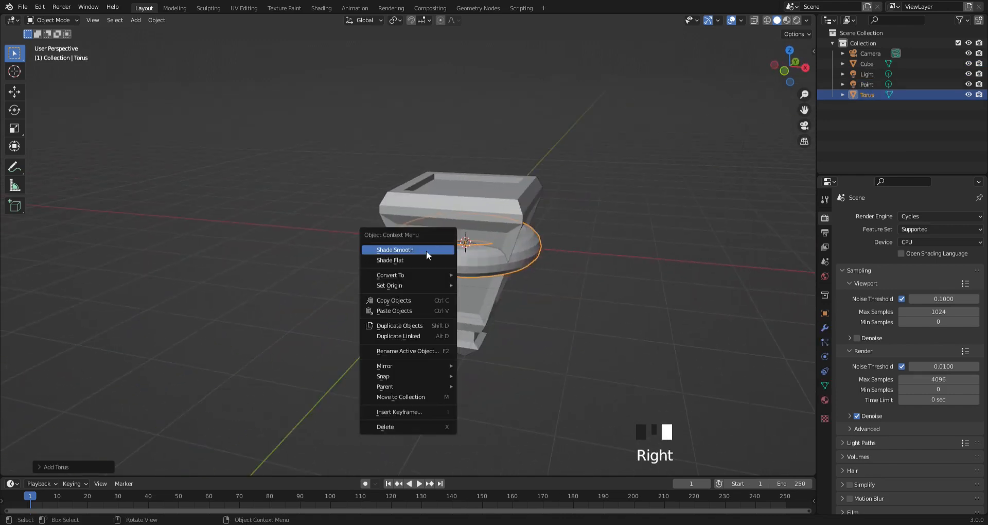
{"action": "right_click", "coordinate": [426, 251]}
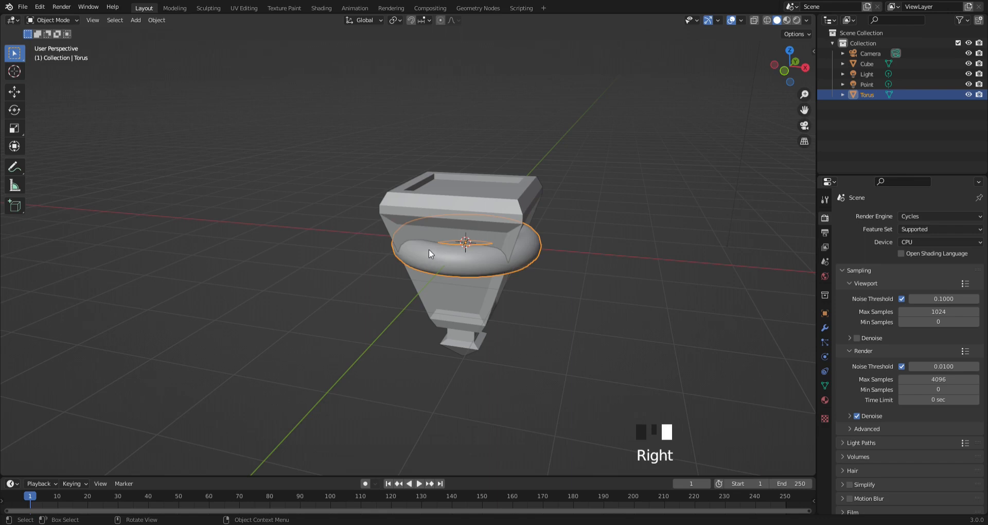
- Raise the torus along Z to the body's upper rim and rotate it 90° about the Y axis
{"action": "key", "text": "g"}
{"action": "key", "text": "z"}
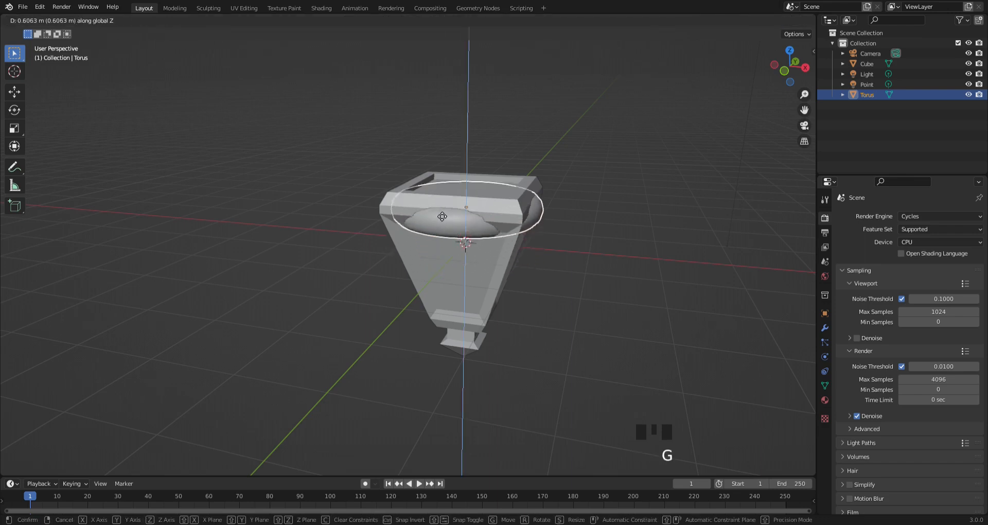
{"action": "left_click", "coordinate": [441, 203]}
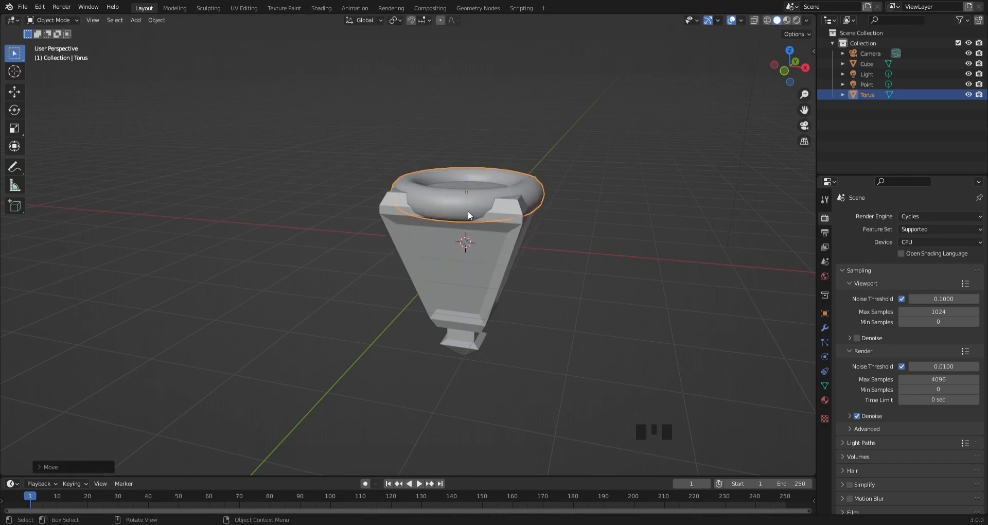
{"action": "key", "text": "r"}
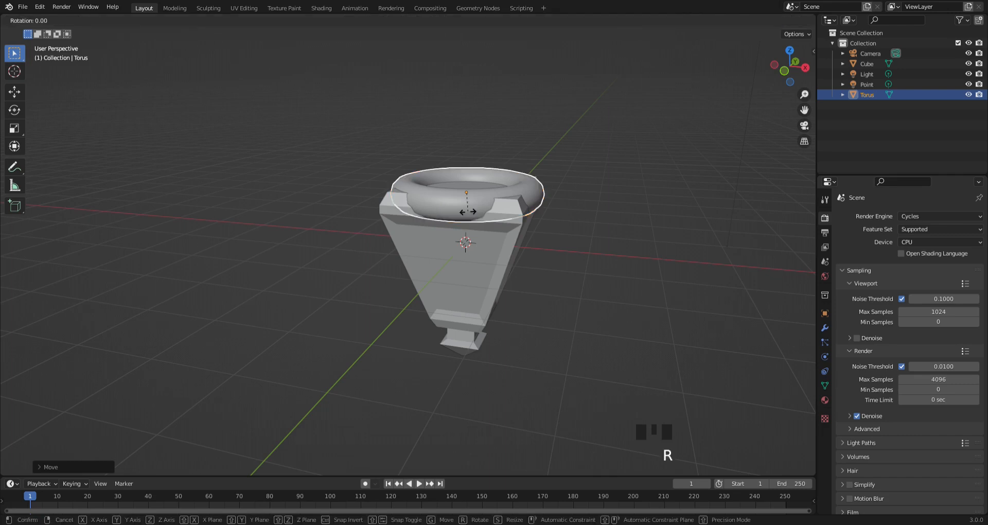
{"action": "key", "text": "y"}
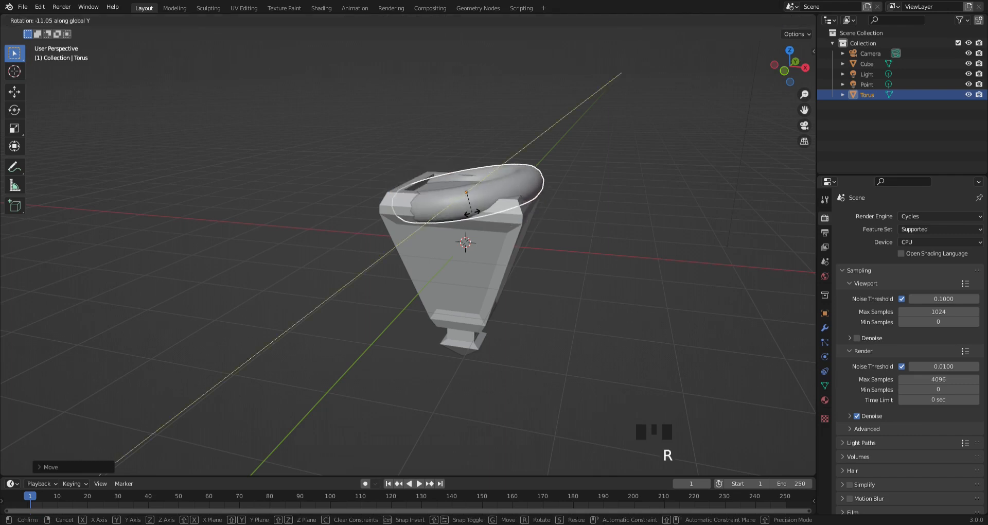
{"action": "type", "text": "90"}
{"action": "key", "text": "Return"}
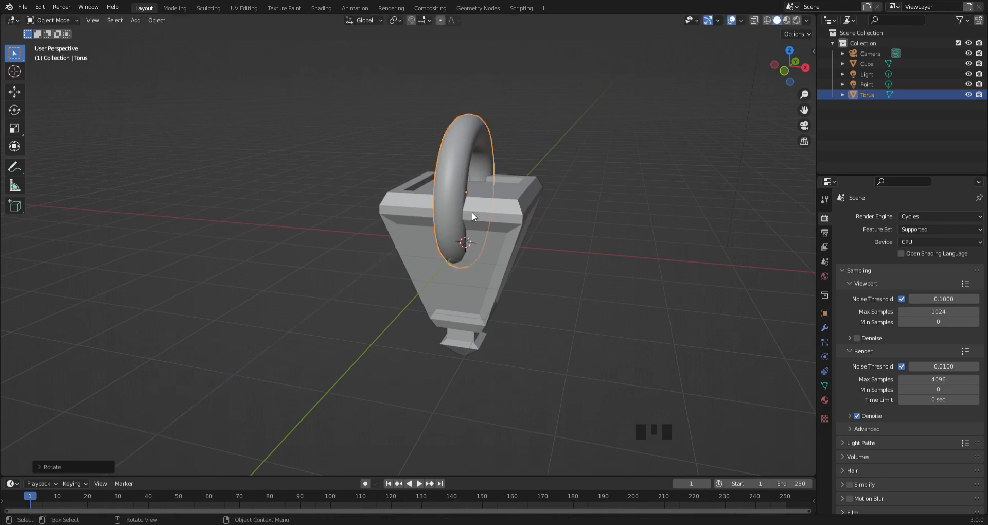
- Scale the upright torus down to a small ring and raise it along Z well above the body
{"action": "key", "text": "s"}
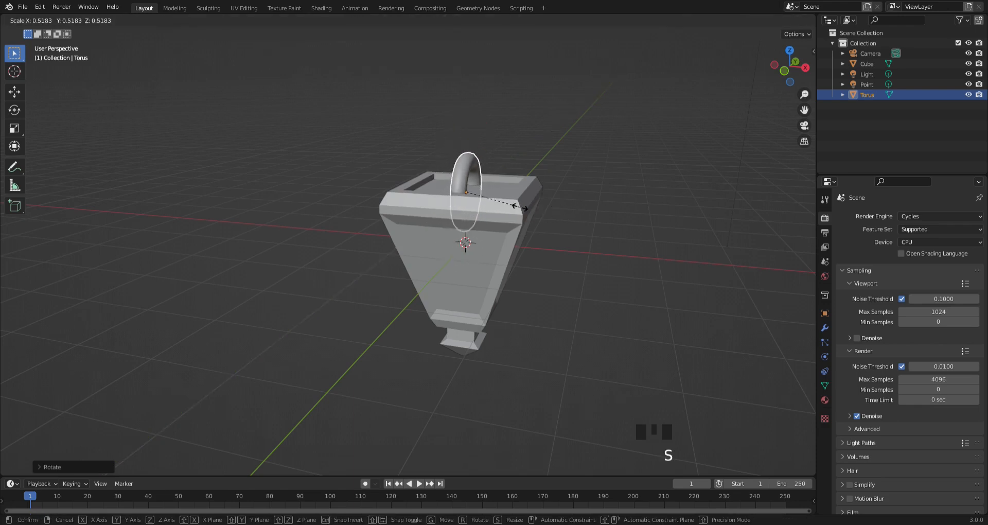
{"action": "left_click", "coordinate": [499, 206]}
{"action": "middle_click_drag", "start_coordinate": [501, 206], "coordinate": [422, 170]}
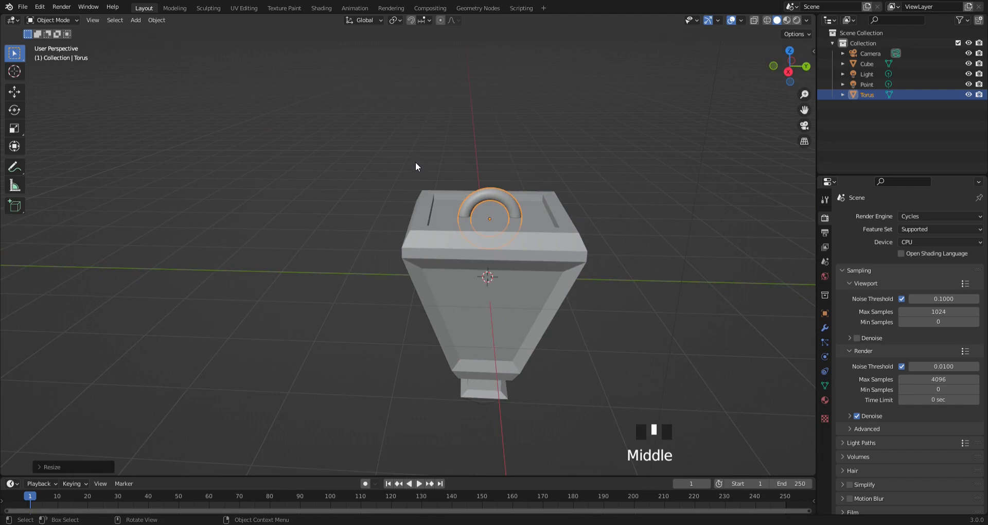
{"action": "key", "text": "g"}
{"action": "key", "text": "z"}
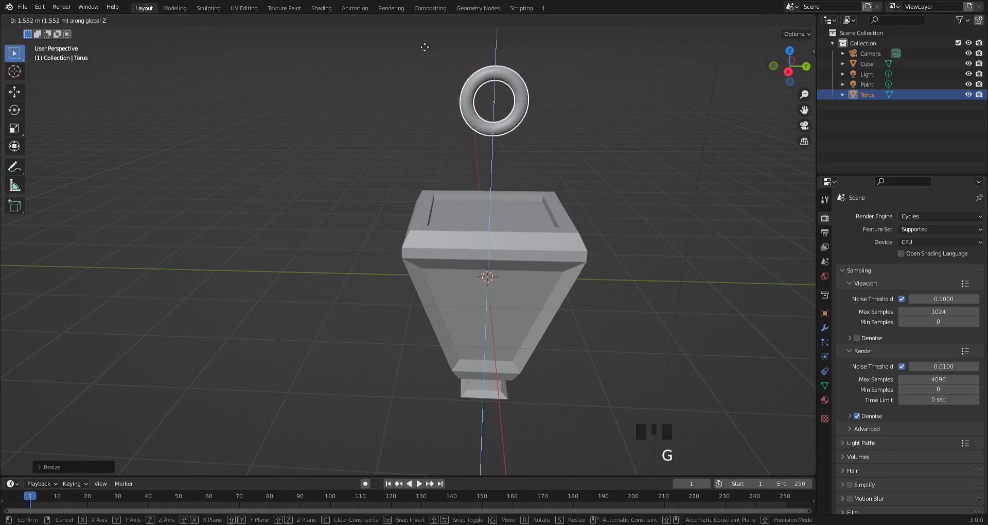
{"action": "left_click", "coordinate": [421, 34]}
- Duplicate the ring and lower the copy along Z so that it overlaps the first ring's lower part
{"action": "key", "text": "shift+d"}
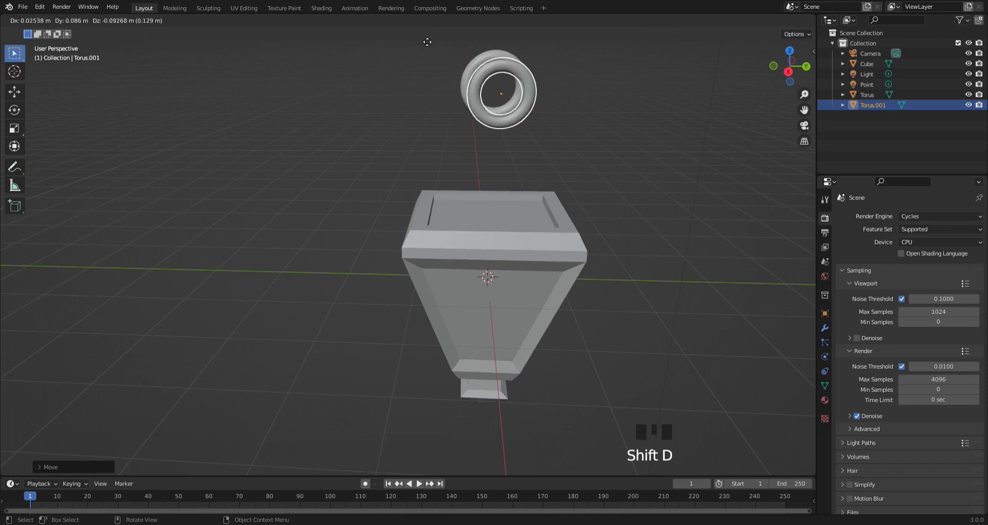
{"action": "key", "text": "z"}
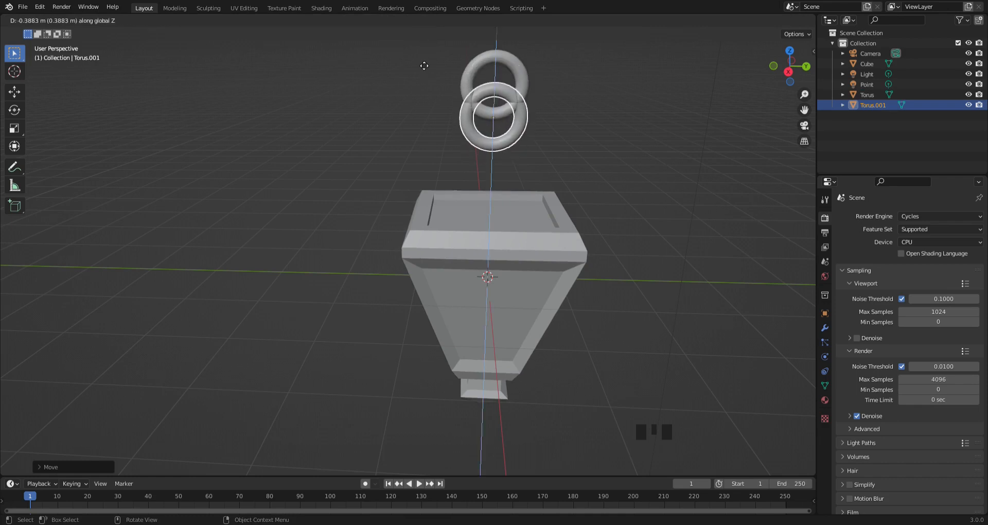
{"action": "left_click", "coordinate": [420, 72]}
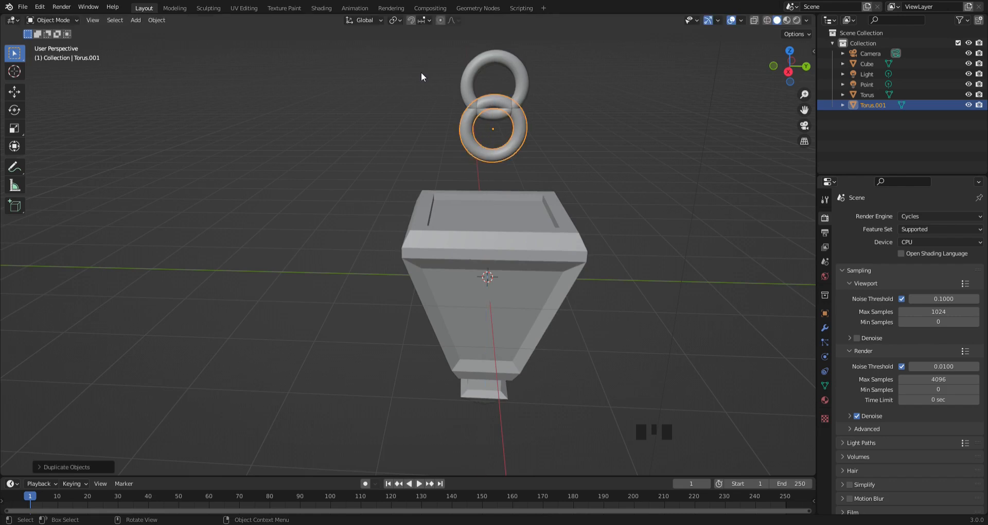
{"action": "key", "text": "r"}
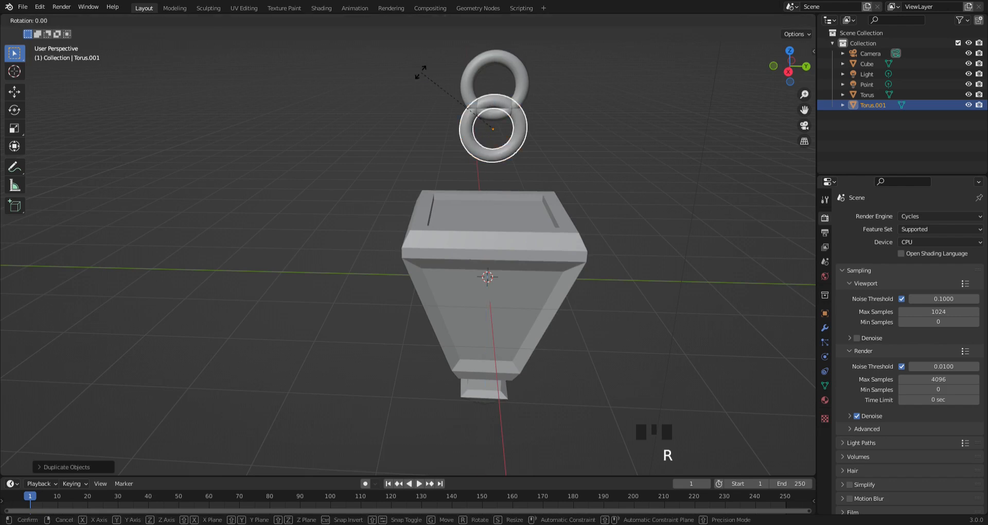
{"action": "type", "text": "y"}
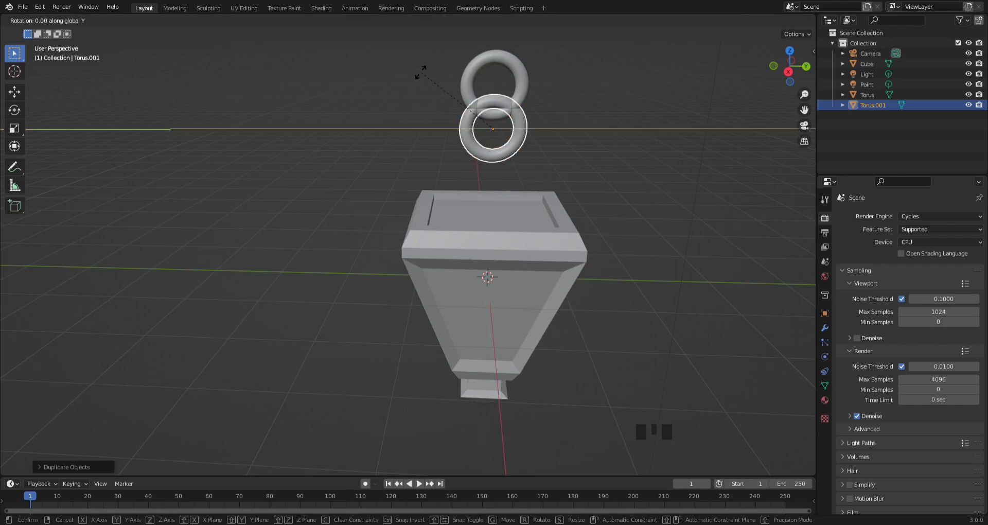
{"action": "type", "text": "90x"}
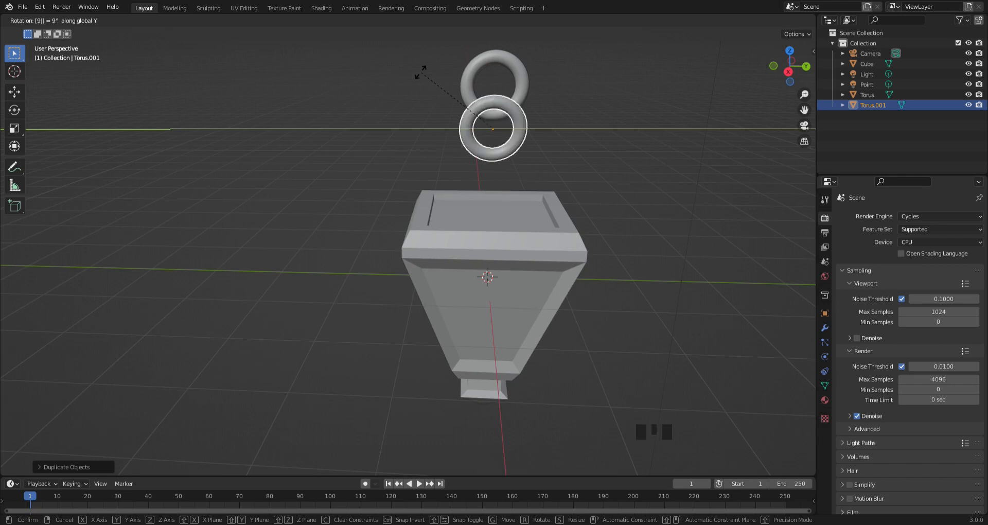
{"action": "key", "text": "Return"}
- Rotate the lower ring 90° about the Z axis so that it stands perpendicular to the upper ring
{"action": "key", "text": "x"}
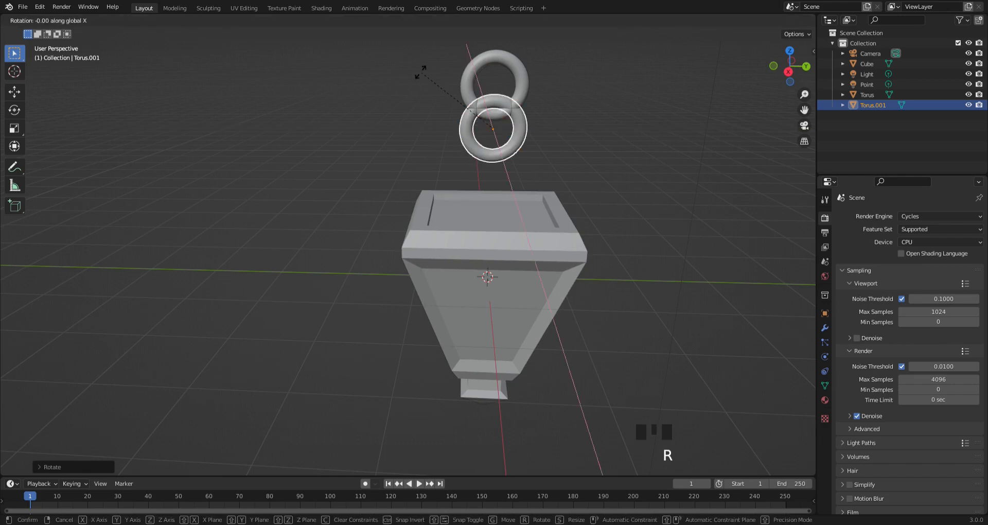
{"action": "type", "text": "90"}
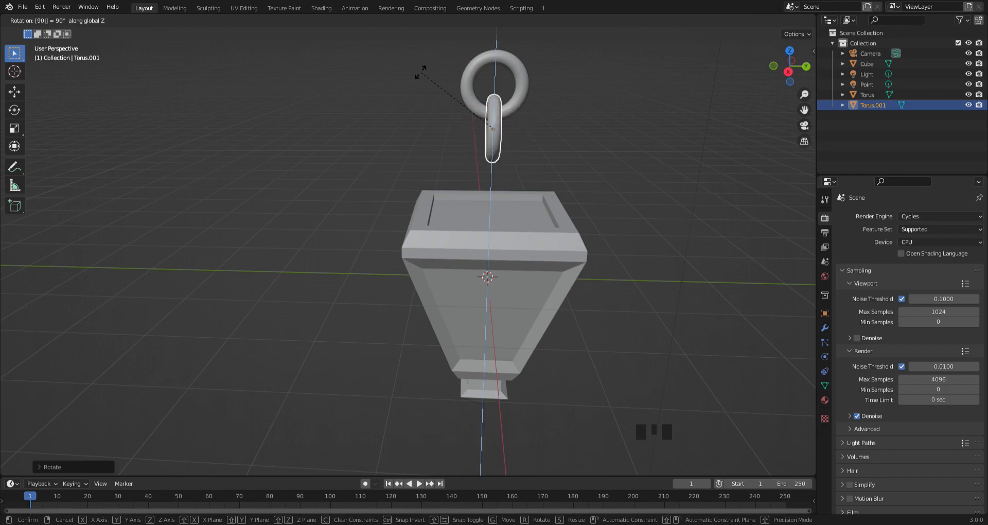
{"action": "key", "text": "Return"}
- Nudge the lower ring slightly upward along Z in the front view, using X-ray to fit it against the upper ring
{"action": "middle_click_drag", "start_coordinate": [406, 80], "coordinate": [567, 93]}
{"action": "key", "text": "KP_1"}
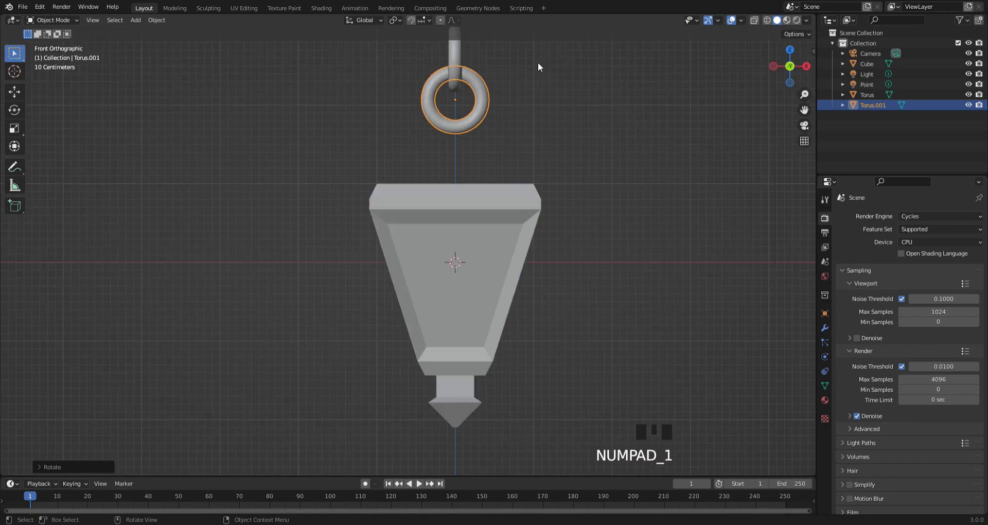
{"action": "scroll", "coordinate": [531, 76], "scroll_direction": "up", "scroll_amount": 5}
{"action": "middle_click_drag", "start_coordinate": [523, 70], "coordinate": [433, 396], "text": "shift"}
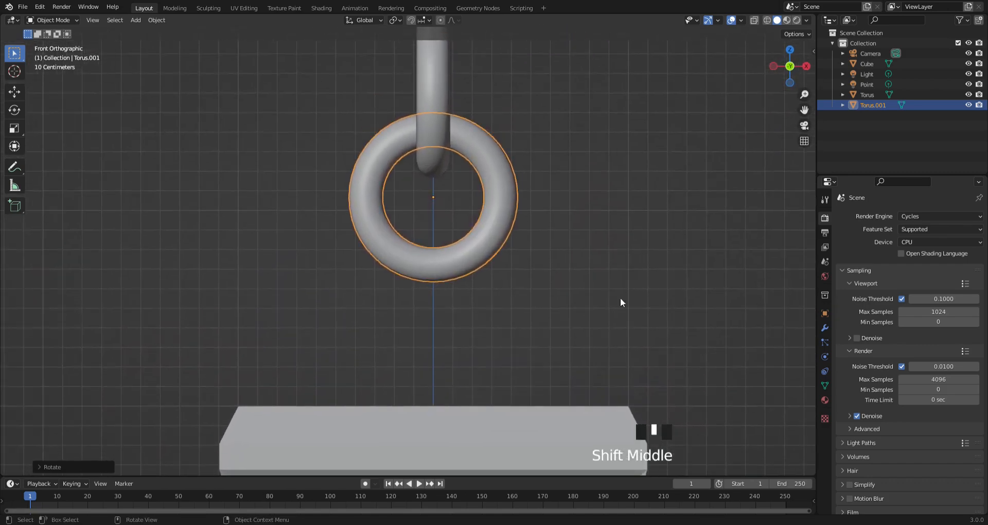
{"action": "left_click", "coordinate": [755, 20]}
{"action": "scroll", "coordinate": [481, 145], "scroll_direction": "up", "scroll_amount": 3}
{"action": "middle_click_drag", "start_coordinate": [480, 145], "coordinate": [436, 273], "text": "shift"}
{"action": "scroll", "coordinate": [436, 271], "scroll_direction": "up", "scroll_amount": 3}
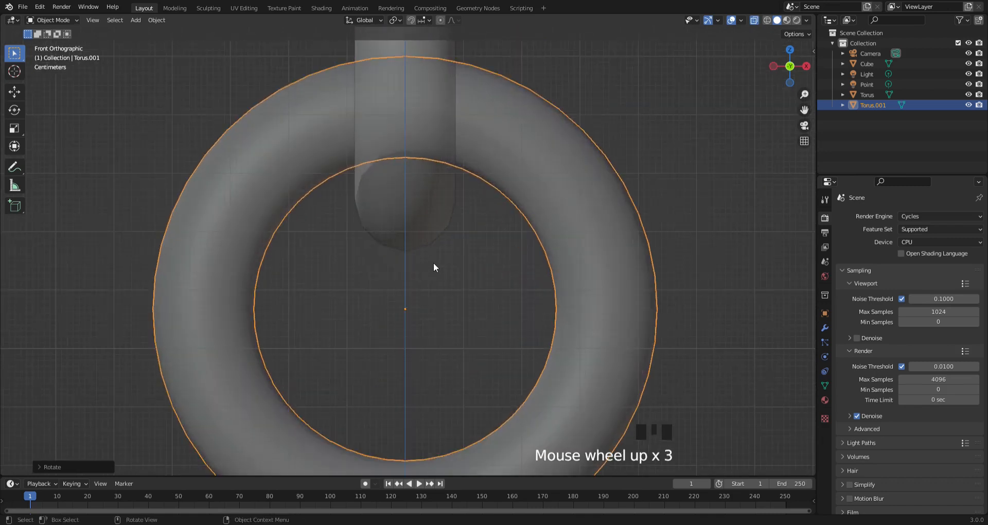
{"action": "key", "text": "g"}
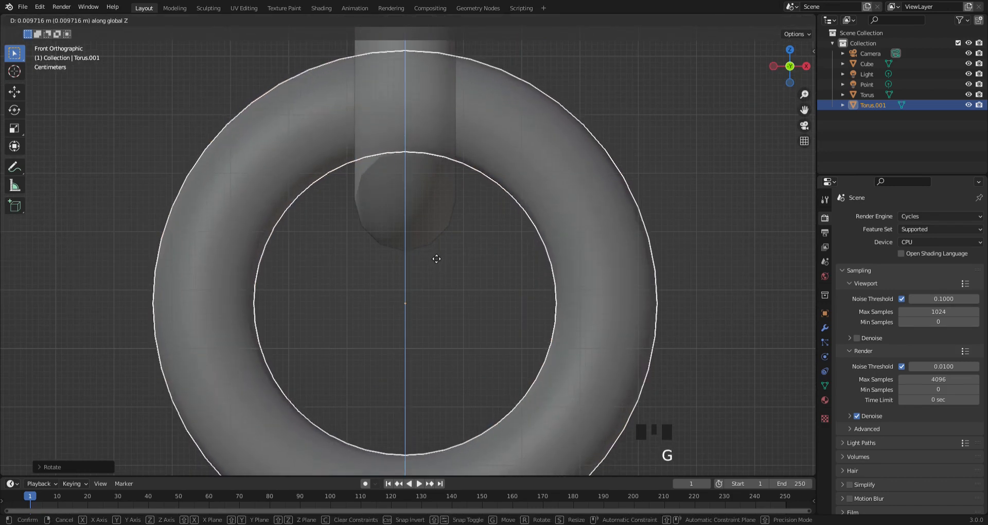
{"action": "left_click", "coordinate": [515, 243]}
{"action": "middle_click_drag", "start_coordinate": [515, 243], "coordinate": [499, 237]}
{"action": "scroll", "coordinate": [490, 237], "scroll_direction": "down", "scroll_amount": 8}
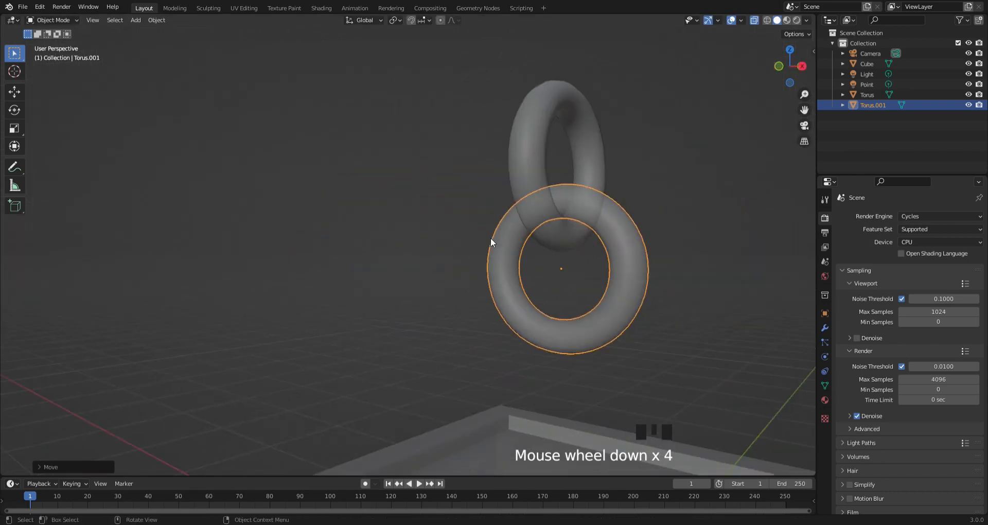
{"action": "left_click", "coordinate": [754, 20]}
- Duplicate both linked rings and lower the copies about 1 m along Z to extend the chain downward
{"action": "middle_click_drag", "start_coordinate": [643, 145], "coordinate": [525, 188]}
{"action": "left_click", "coordinate": [525, 187], "text": "shift"}
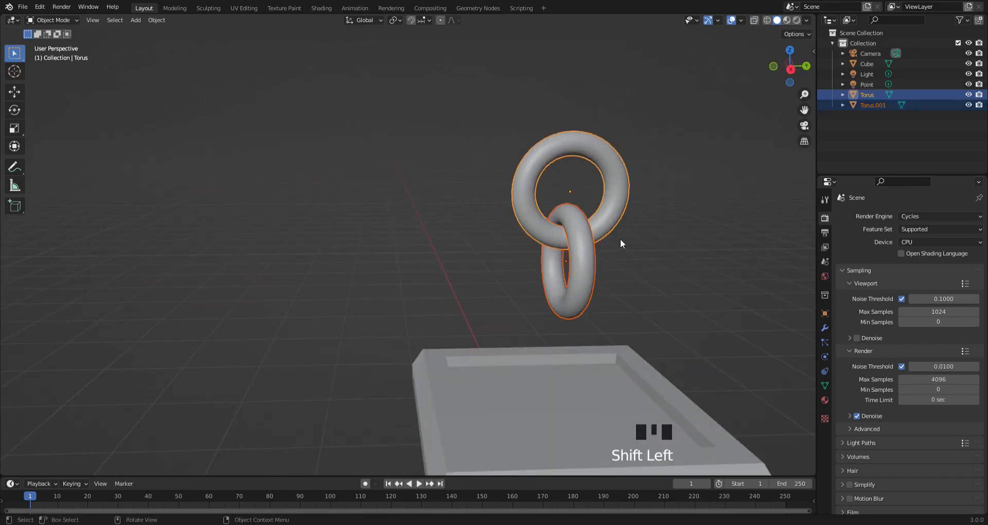
{"action": "key", "text": "shift+d"}
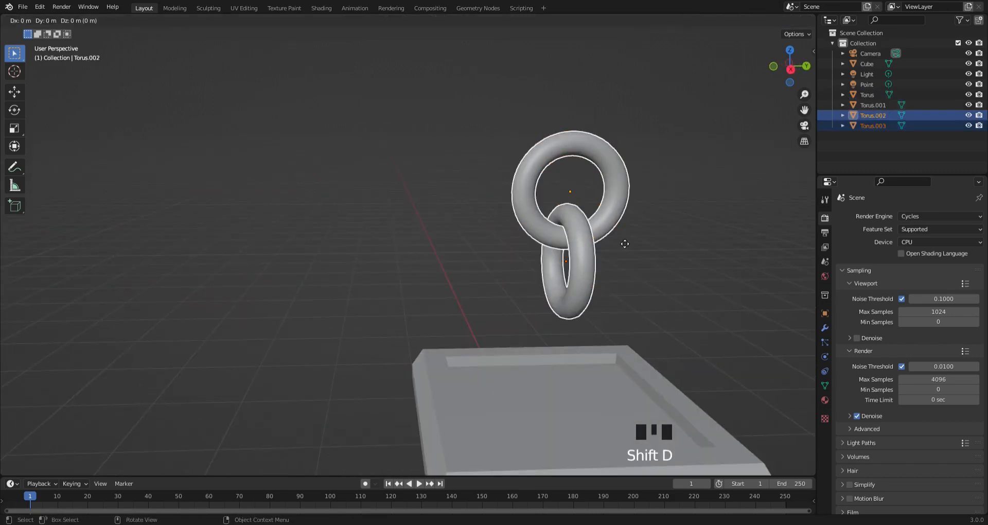
{"action": "key", "text": "z"}
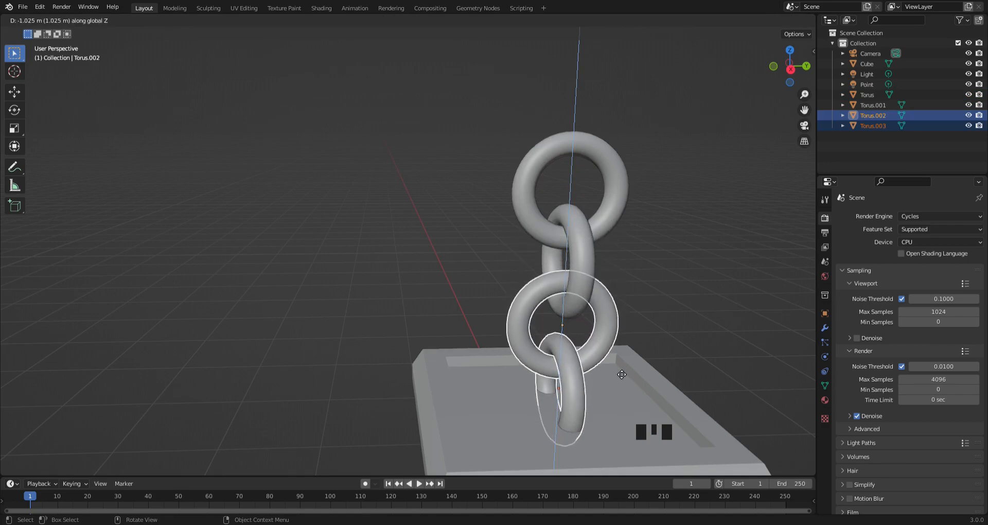
{"action": "left_click", "coordinate": [618, 376]}
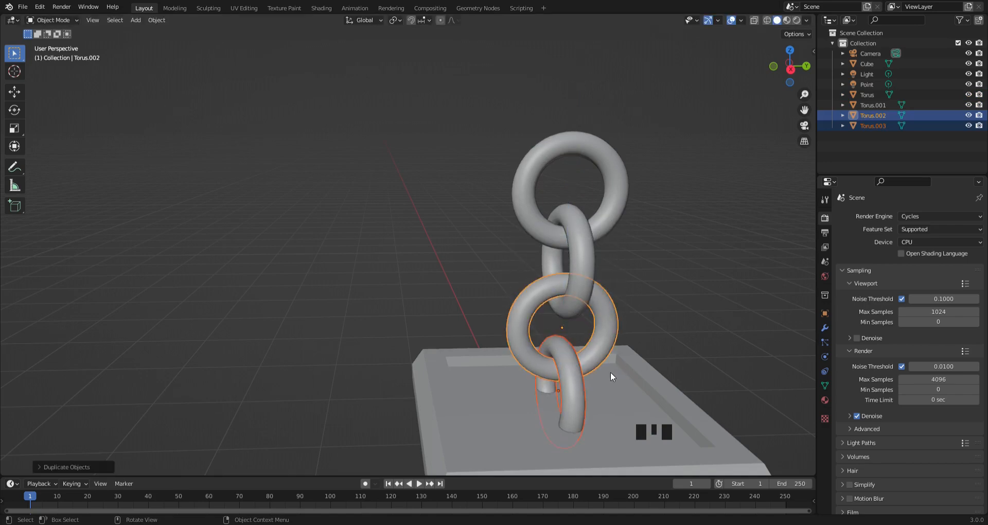
- Nudge the duplicated ring pair slightly upward along Z in the right view, using X-ray to fit it against the ring above
{"action": "key", "text": "KP_3"}
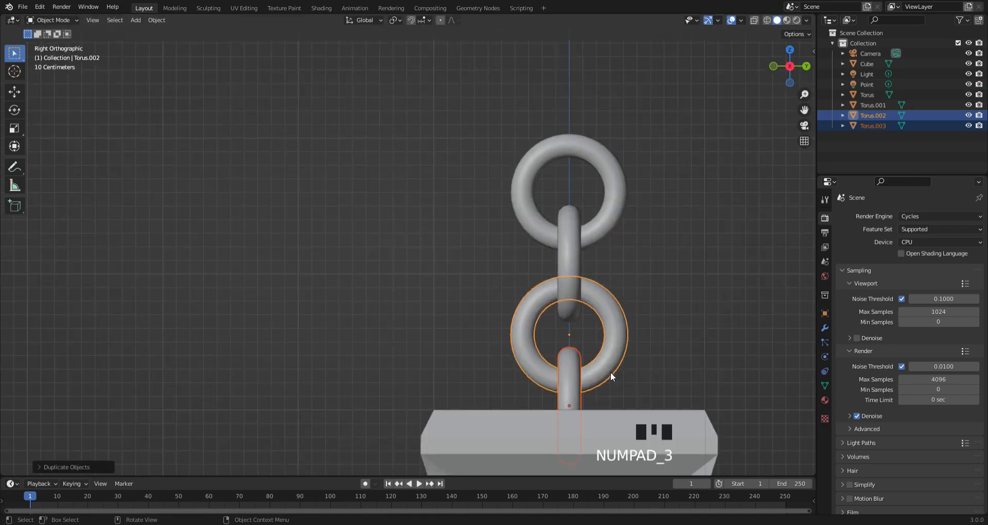
{"action": "left_click", "coordinate": [755, 20]}
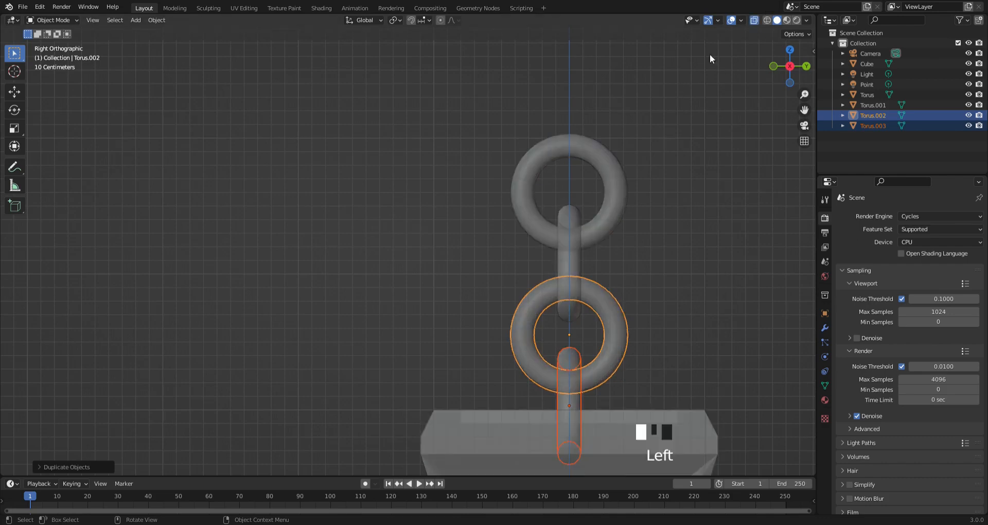
{"action": "scroll", "coordinate": [634, 168], "scroll_direction": "up", "scroll_amount": 5}
{"action": "middle_click_drag", "start_coordinate": [634, 168], "coordinate": [274, 59], "text": "shift"}
{"action": "scroll", "coordinate": [499, 258], "scroll_direction": "up", "scroll_amount": 3}
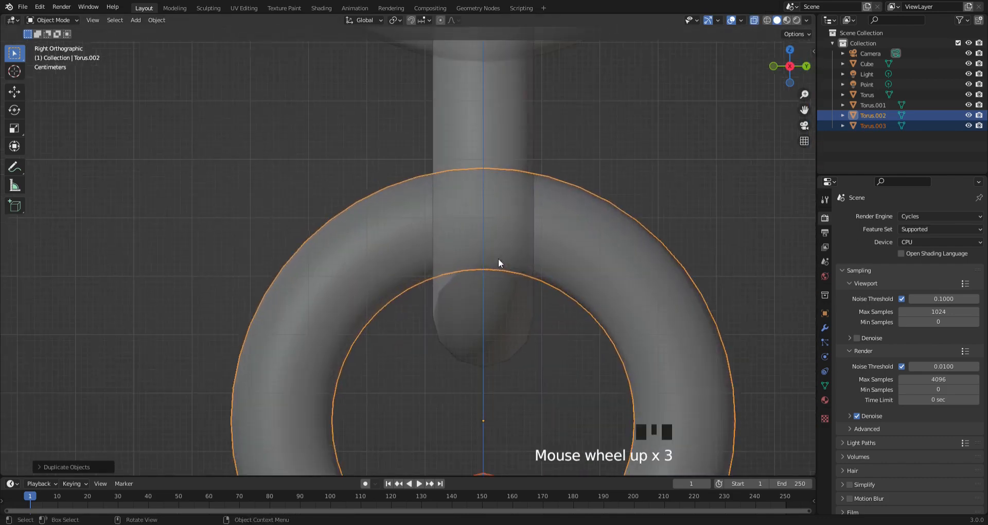
{"action": "middle_click_drag", "start_coordinate": [498, 258], "coordinate": [415, 199], "text": "shift"}
{"action": "scroll", "coordinate": [418, 277], "scroll_direction": "up", "scroll_amount": 2}
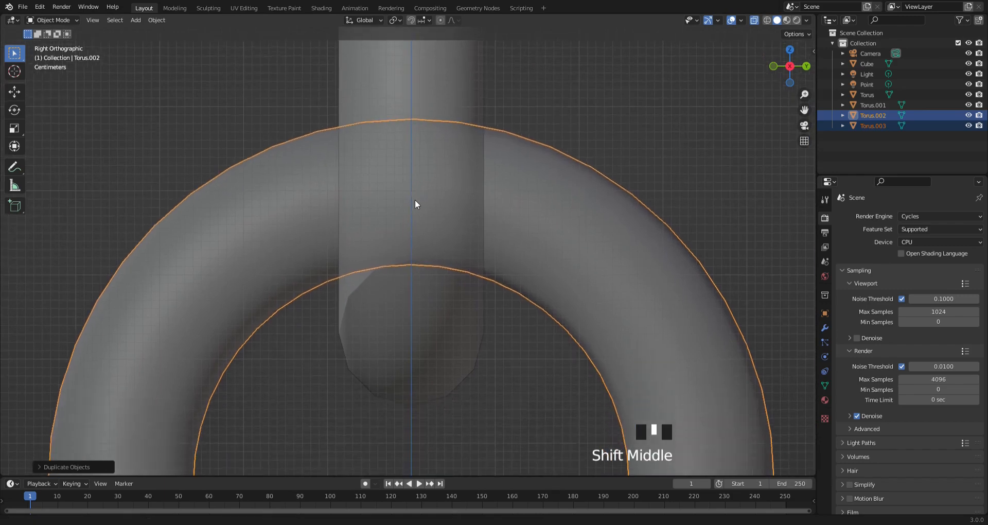
{"action": "key", "text": "g"}
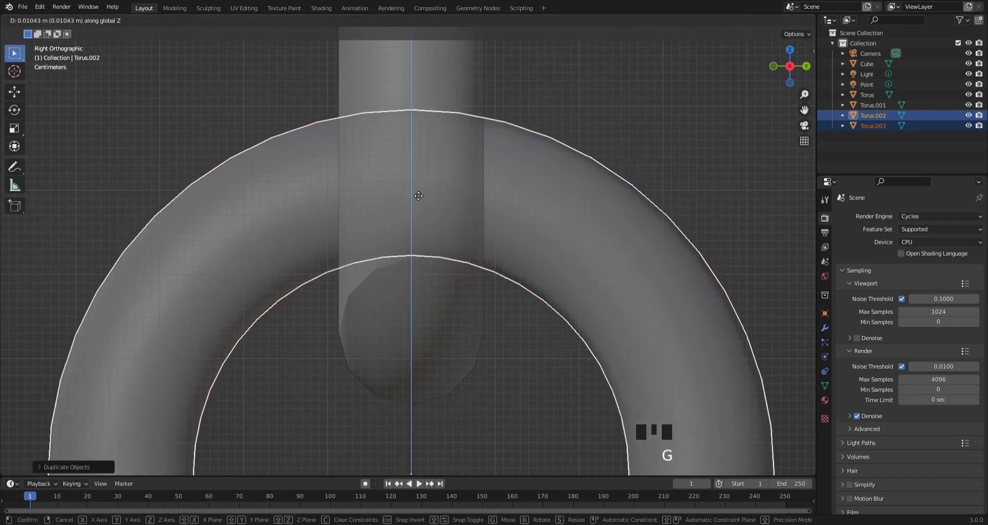
{"action": "left_click", "coordinate": [364, 222]}
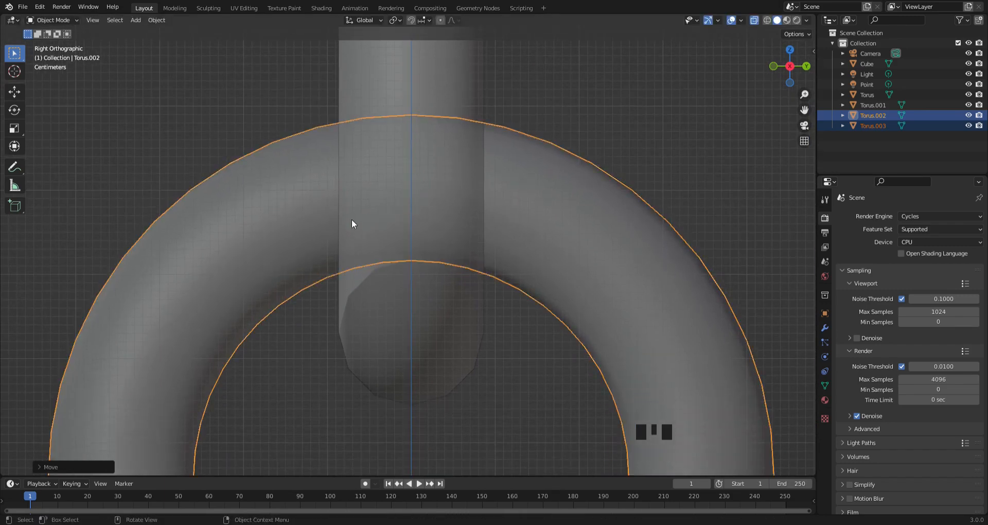
{"action": "scroll", "coordinate": [351, 219], "scroll_direction": "down", "scroll_amount": 4}
{"action": "middle_click_drag", "start_coordinate": [353, 220], "coordinate": [464, 251]}
{"action": "scroll", "coordinate": [435, 216], "scroll_direction": "down", "scroll_amount": 6}
{"action": "left_click", "coordinate": [520, 234]}
{"action": "scroll", "coordinate": [462, 276], "scroll_direction": "up", "scroll_amount": 4}
{"action": "left_click", "coordinate": [754, 20]}
- Select all four chain rings and lower them together about 0.09 m along Z into the lantern's top
{"action": "middle_click_drag", "start_coordinate": [554, 181], "coordinate": [538, 161]}
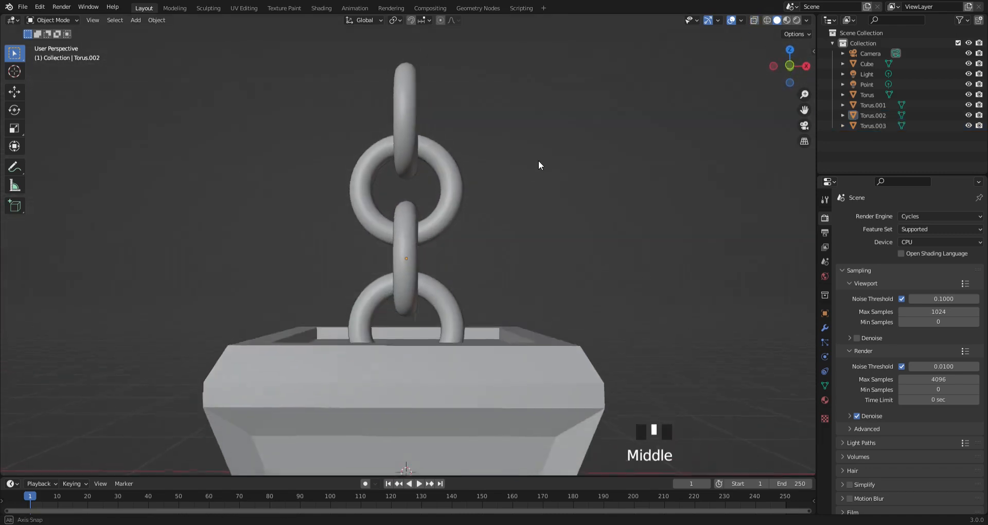
{"action": "middle_click_drag", "start_coordinate": [516, 211], "coordinate": [468, 262]}
{"action": "left_click", "coordinate": [453, 298]}
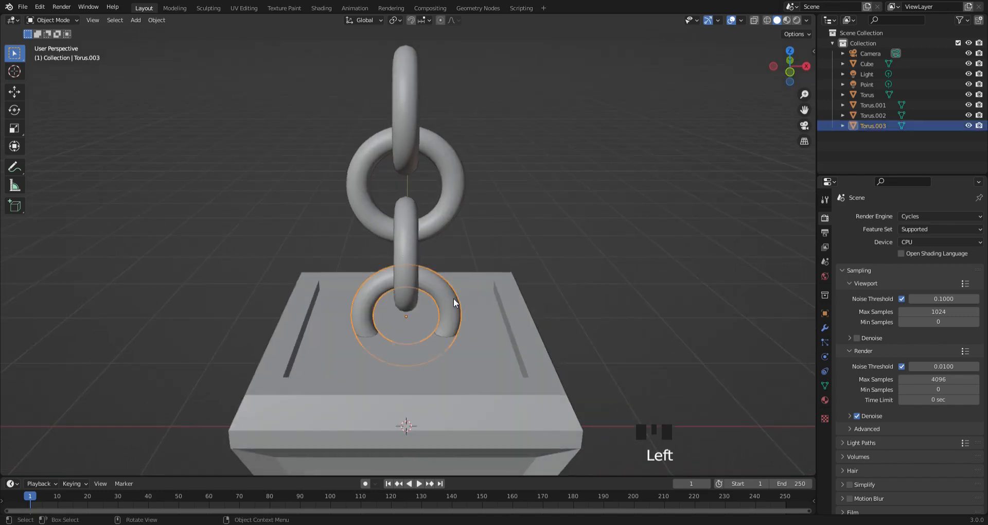
{"action": "left_click", "coordinate": [401, 262], "text": "shift"}
{"action": "left_click", "coordinate": [437, 137], "text": "shift"}
{"action": "left_click", "coordinate": [415, 128], "text": "shift"}
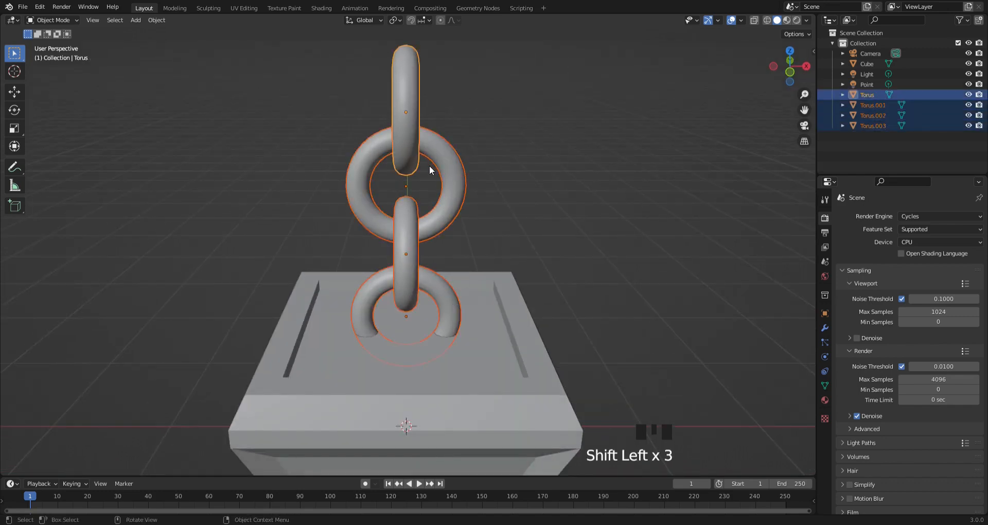
{"action": "key", "text": "g"}
{"action": "key", "text": "z"}
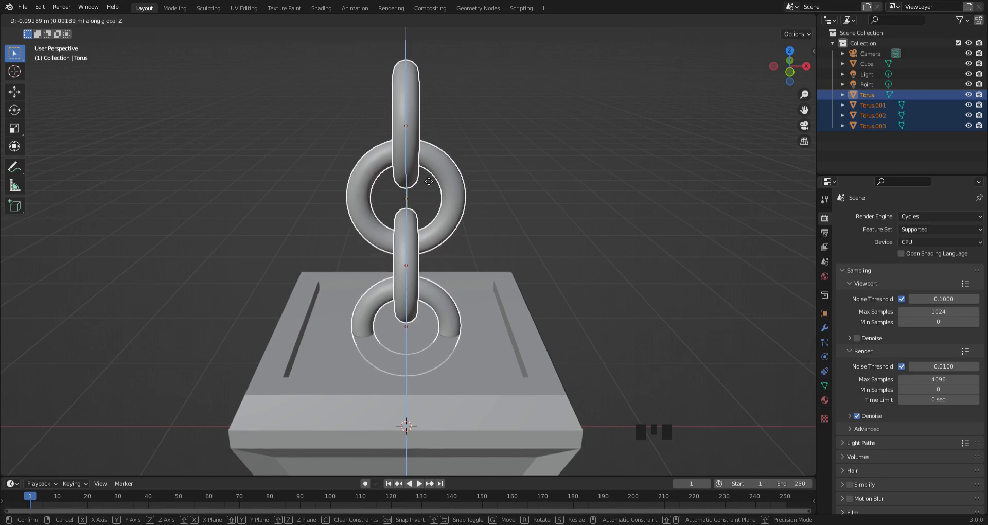
{"action": "left_click", "coordinate": [431, 181]}
- Raise the whole chain slightly along Z so that less of the lowest ring sits inside the lantern's top, and deselect it
{"action": "mouse_move", "coordinate": [428, 236]}
{"action": "middle_mouse_down"}
{"action": "mouse_move", "coordinate": [434, 184]}
{"action": "mouse_move", "coordinate": [430, 260]}
{"action": "mouse_move", "coordinate": [439, 239]}
{"action": "middle_mouse_up"}
{"action": "scroll", "coordinate": [432, 186], "scroll_direction": "down", "scroll_amount": 3}
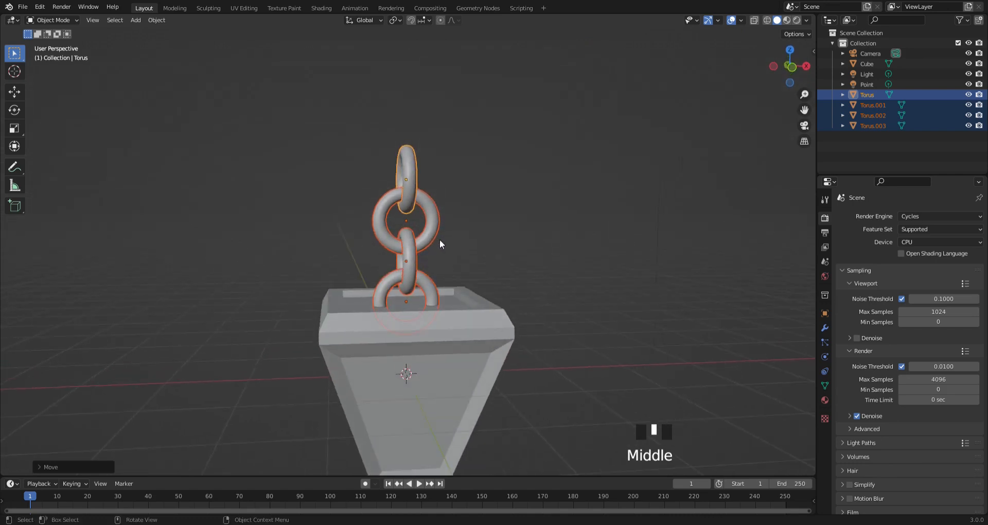
{"action": "key", "text": "g"}
{"action": "key", "text": "z"}
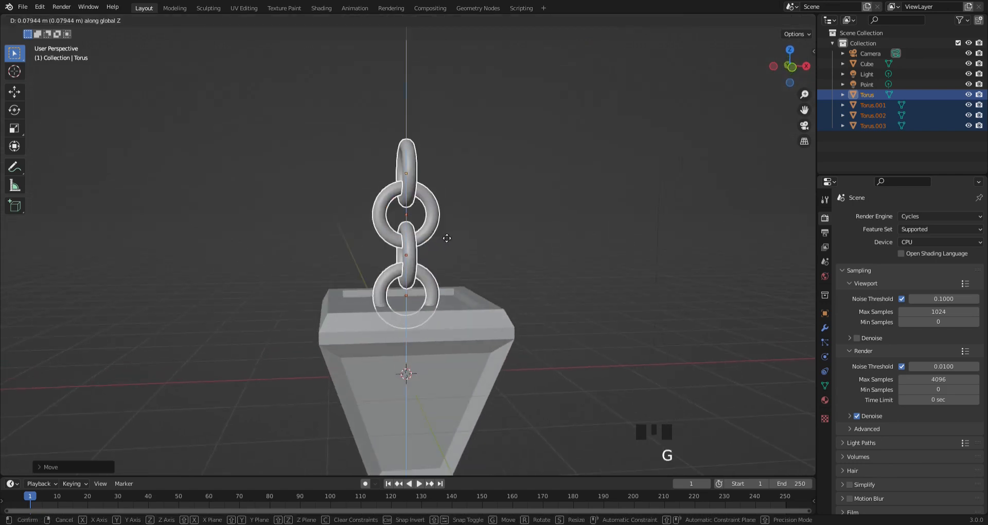
{"action": "left_click", "coordinate": [443, 238]}
{"action": "scroll", "coordinate": [427, 283], "scroll_direction": "down", "scroll_amount": 3}
{"action": "middle_click_drag", "start_coordinate": [427, 283], "coordinate": [489, 281]}
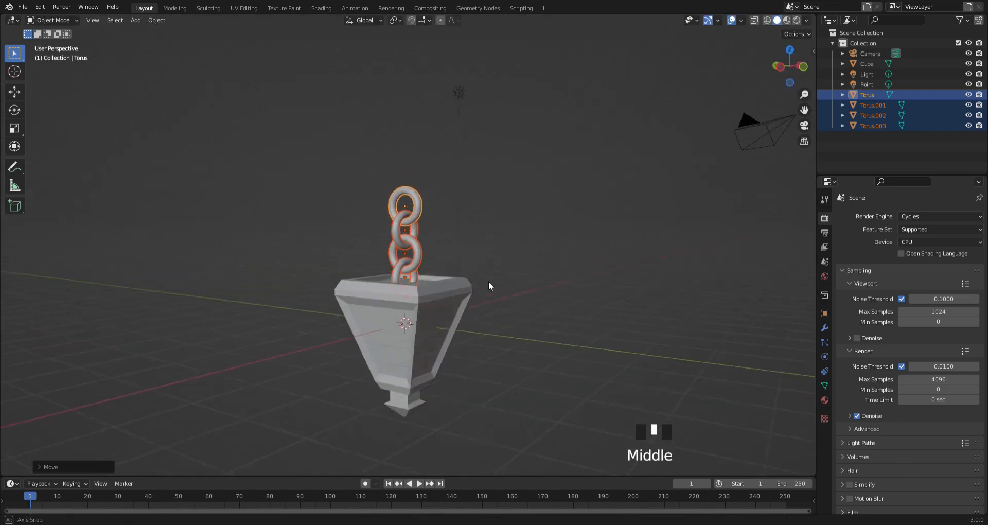
{"action": "left_click", "coordinate": [517, 294]}
{"action": "middle_click_drag", "start_coordinate": [444, 253], "coordinate": [489, 242]}
{"action": "left_click", "coordinate": [41, 22]}
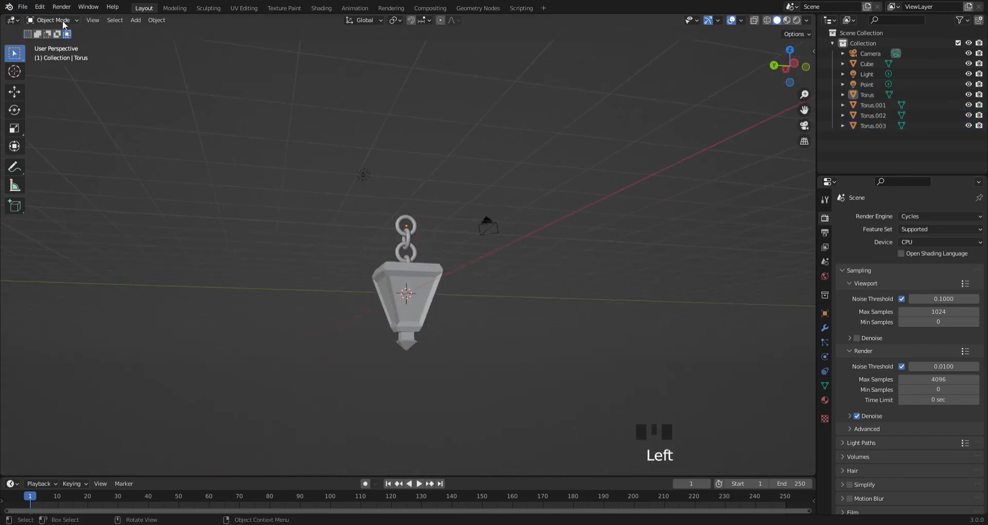
{"action": "left_click", "coordinate": [28, 36]}
{"action": "scroll", "coordinate": [424, 298], "scroll_direction": "down", "scroll_amount": 2}
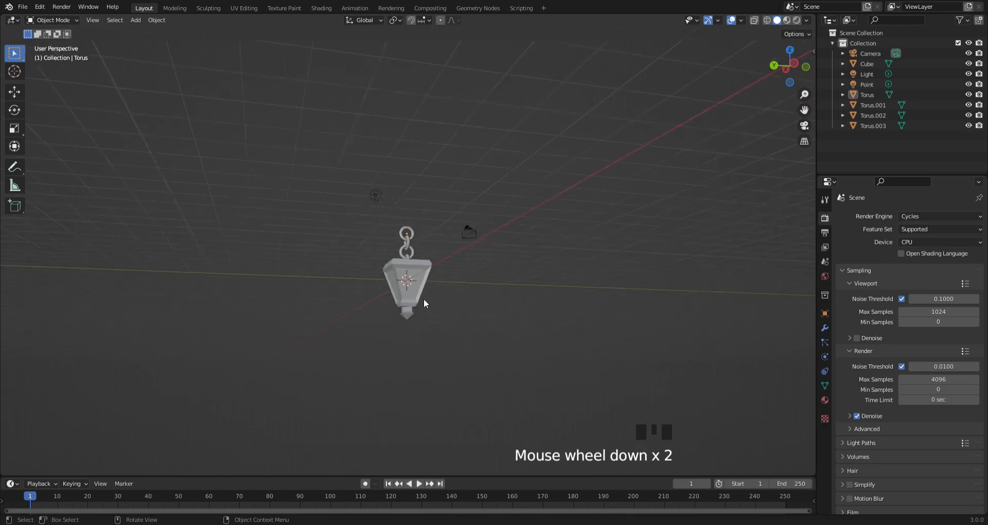
{"action": "scroll", "coordinate": [419, 300], "scroll_direction": "up", "scroll_amount": 5}
{"action": "middle_click_drag", "start_coordinate": [418, 300], "coordinate": [417, 315]}
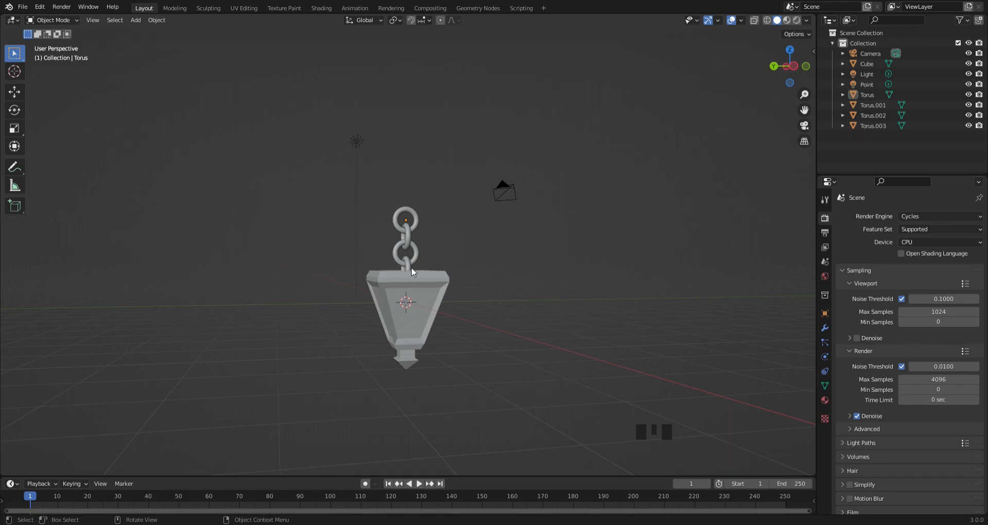
- Enter Edit Mode on the lantern body, select all of its geometry and switch to face selection
{"action": "left_click", "coordinate": [383, 295]}
{"action": "left_click", "coordinate": [61, 20]}
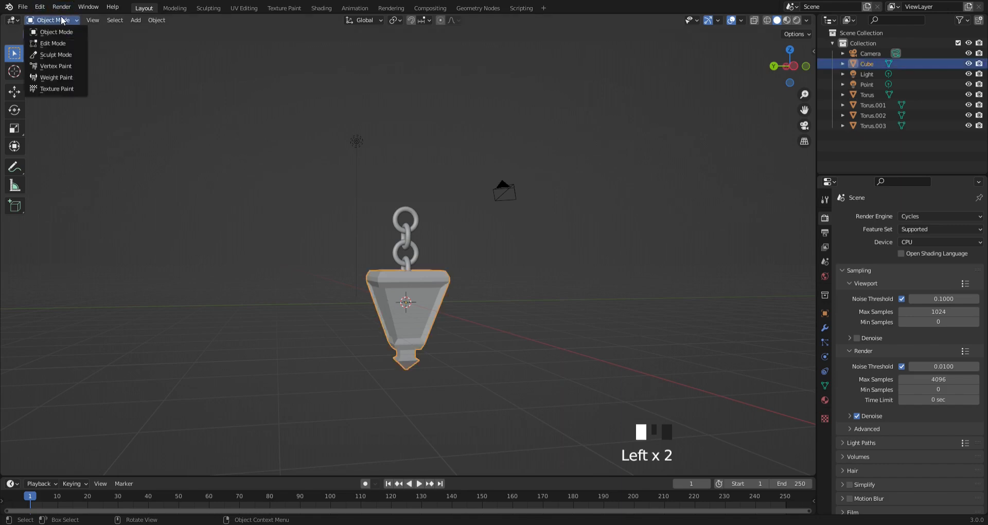
{"action": "left_click", "coordinate": [64, 44]}
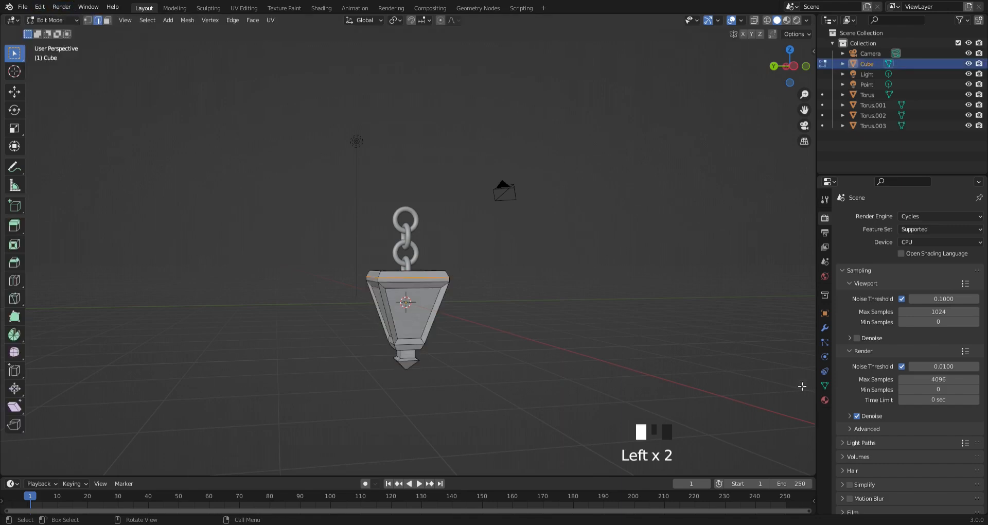
{"action": "key", "text": "a"}
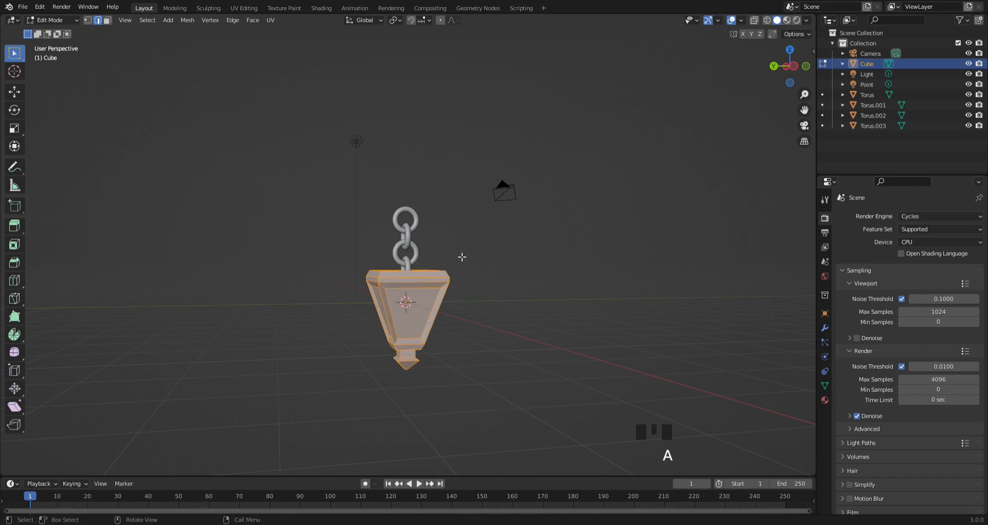
{"action": "left_click", "coordinate": [107, 20]}
- Show the lantern's material settings, enlarge the timeline area and turn it into a Shader Editor
{"action": "left_click", "coordinate": [825, 400]}
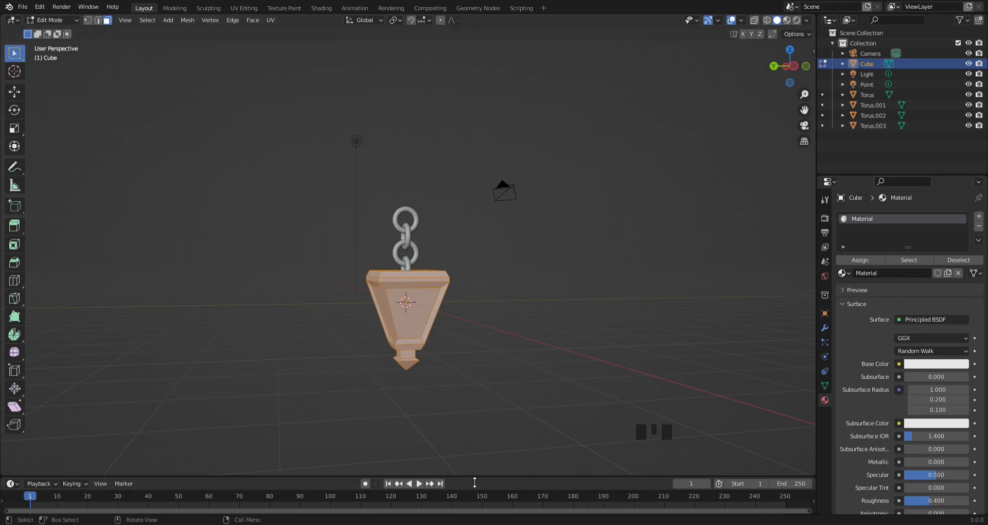
{"action": "left_click_drag", "start_coordinate": [473, 478], "coordinate": [471, 254]}
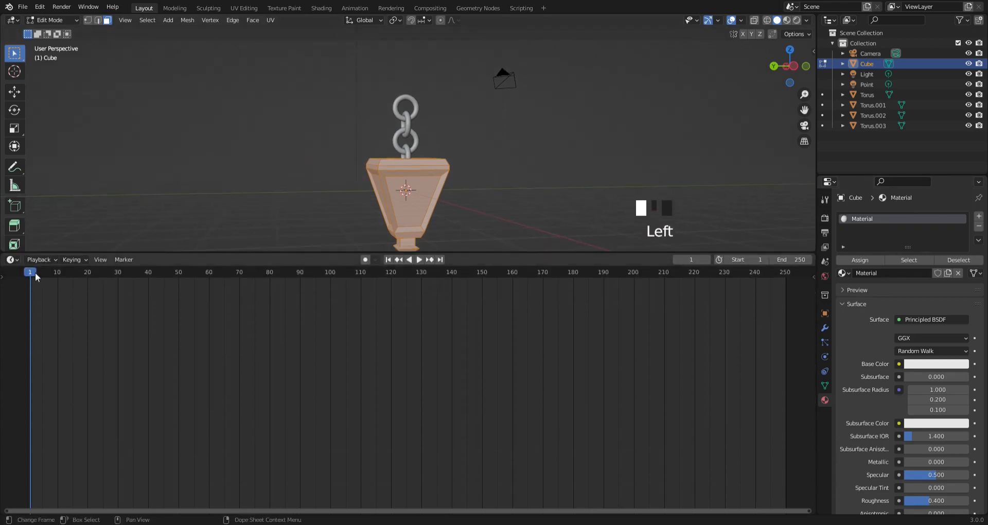
{"action": "left_click", "coordinate": [10, 260]}
{"action": "left_click", "coordinate": [69, 355]}
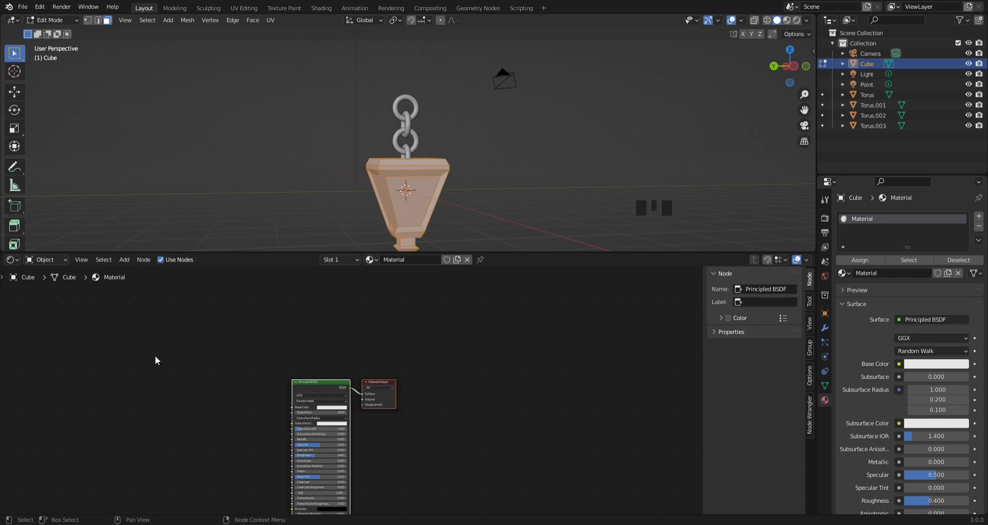
- Add a Noise Texture node to the lantern's material, well to the left of the Principled BSDF
{"action": "scroll", "coordinate": [316, 358], "scroll_direction": "up", "scroll_amount": 5}
{"action": "middle_click_drag", "start_coordinate": [334, 355], "coordinate": [422, 264]}
{"action": "scroll", "coordinate": [422, 517], "scroll_direction": "up", "scroll_amount": 1}
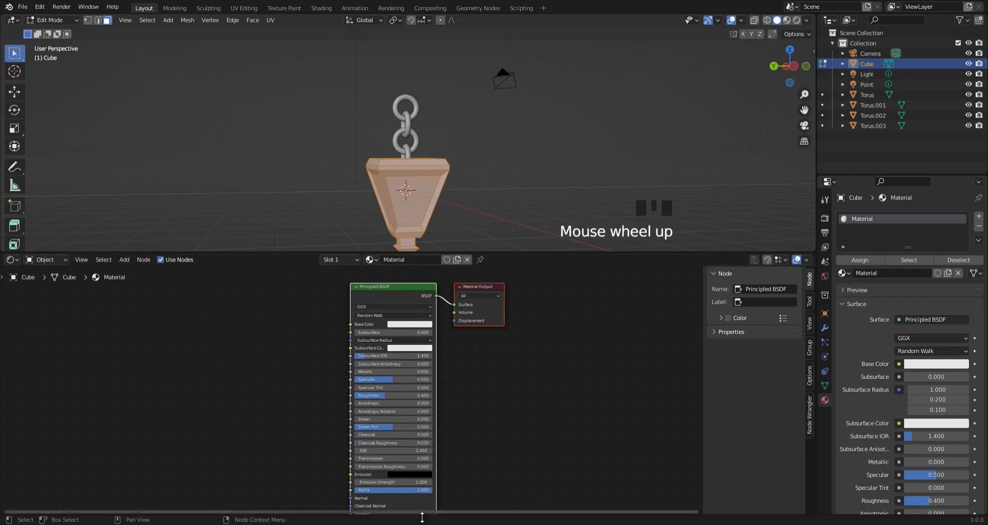
{"action": "scroll", "coordinate": [371, 433], "scroll_direction": "up", "scroll_amount": 4}
{"action": "middle_click_drag", "start_coordinate": [370, 432], "coordinate": [437, 422]}
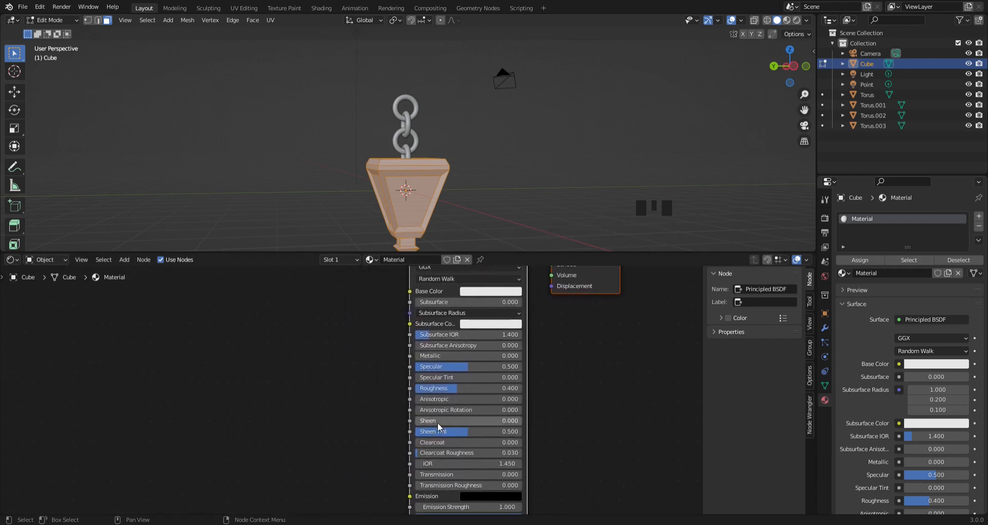
{"action": "middle_click_drag", "start_coordinate": [342, 389], "coordinate": [419, 433]}
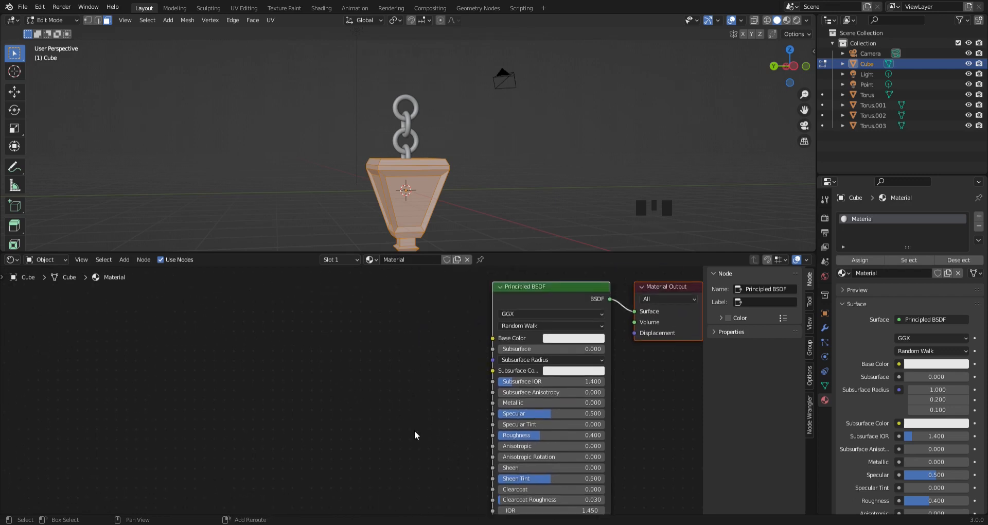
{"action": "key", "text": "shift+a"}
{"action": "left_click", "coordinate": [385, 412]}
{"action": "type", "text": "noise"}
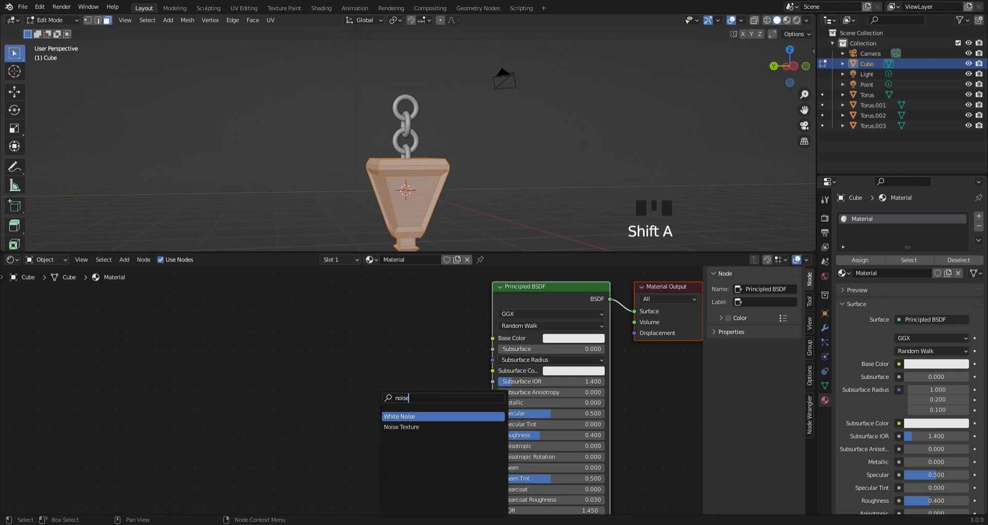
{"action": "key", "text": "Down"}
{"action": "key", "text": "Return"}
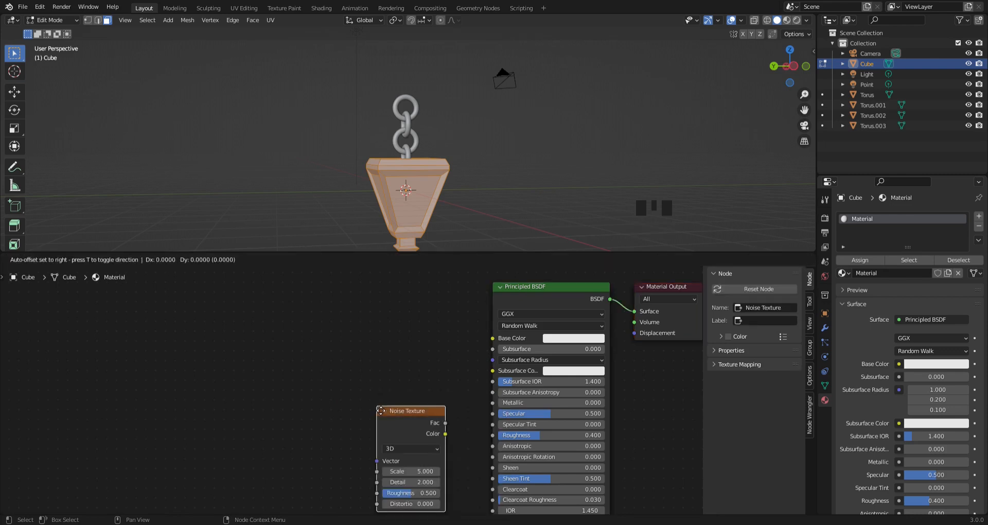
{"action": "left_click", "coordinate": [177, 295]}
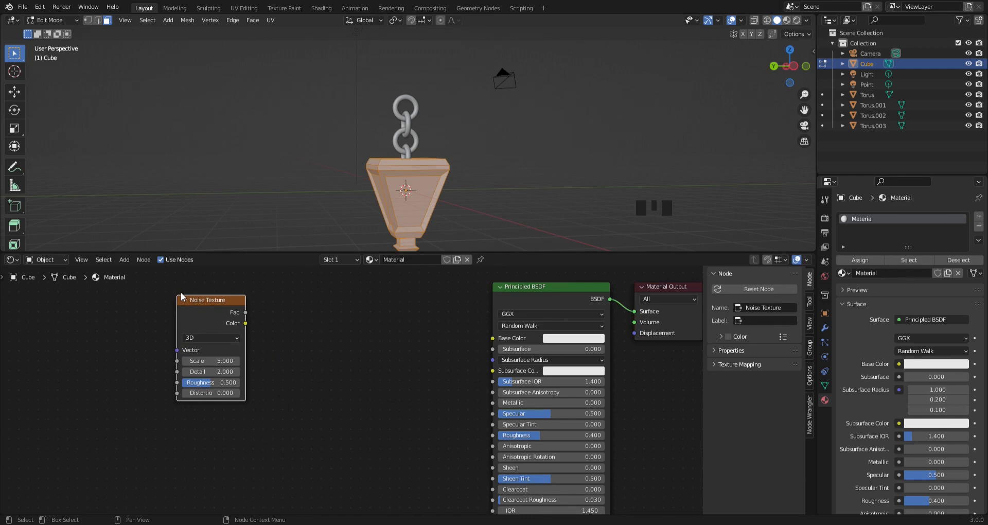
- Add a Voronoi Texture node directly below the Noise Texture node
{"action": "key", "text": "shift+a"}
{"action": "left_click", "coordinate": [179, 403]}
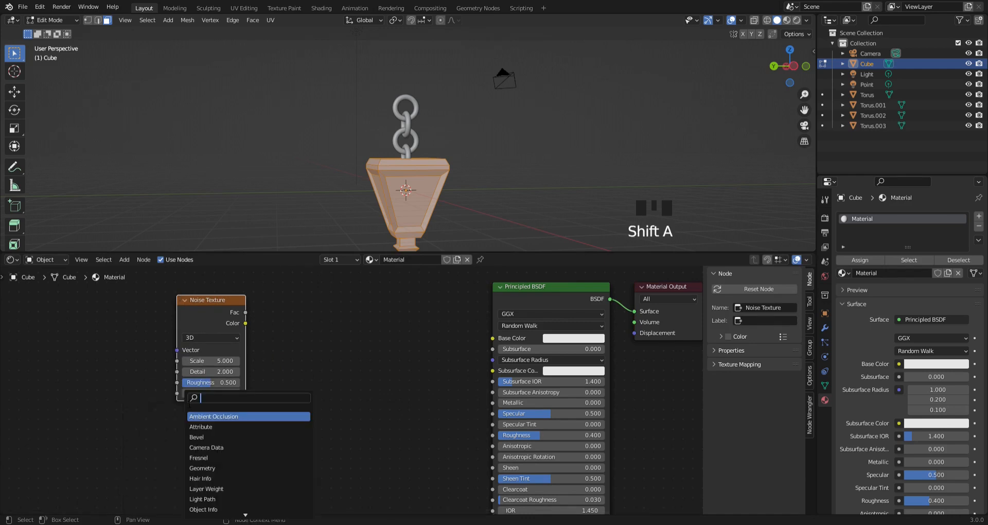
{"action": "type", "text": "voronoi"}
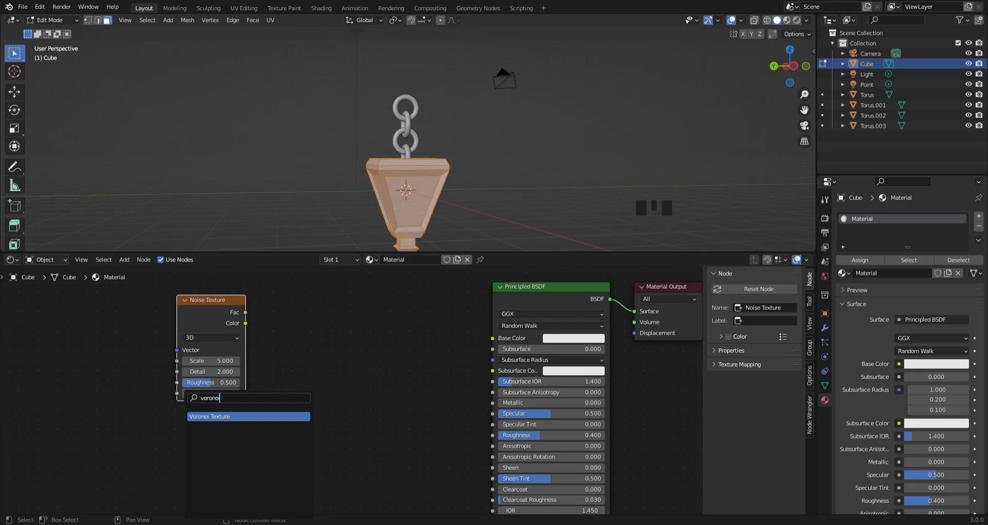
{"action": "key", "text": "Return"}
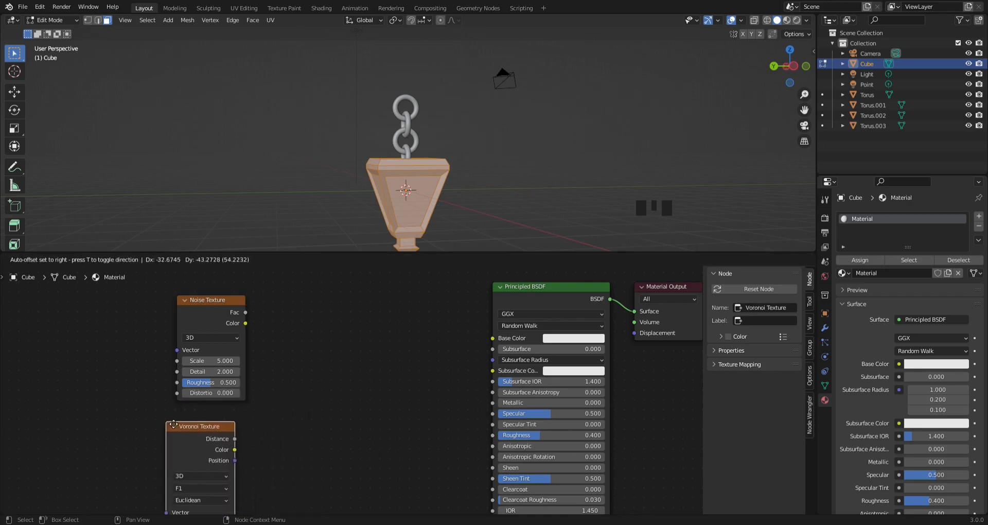
{"action": "left_click", "coordinate": [180, 417]}
- Add a MixRGB node between the two texture nodes and the Principled BSDF
{"action": "middle_click_drag", "start_coordinate": [427, 471], "coordinate": [387, 407]}
{"action": "key", "text": "shift+a"}
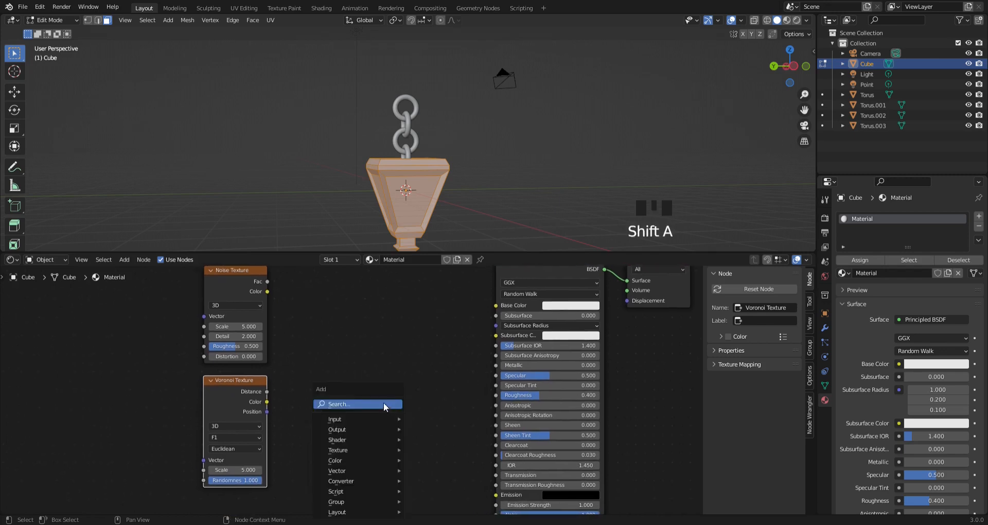
{"action": "type", "text": "mix"}
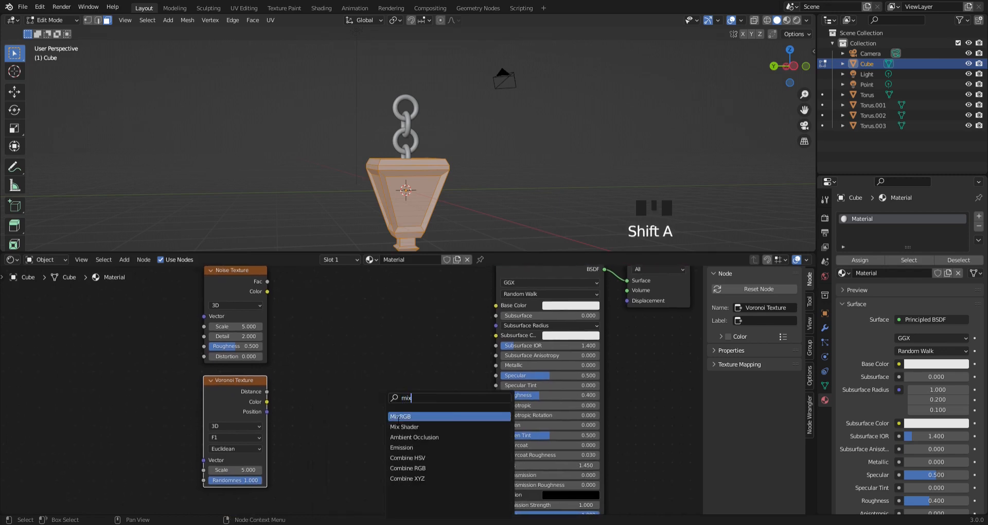
{"action": "left_click", "coordinate": [398, 416]}
{"action": "left_click", "coordinate": [308, 363]}
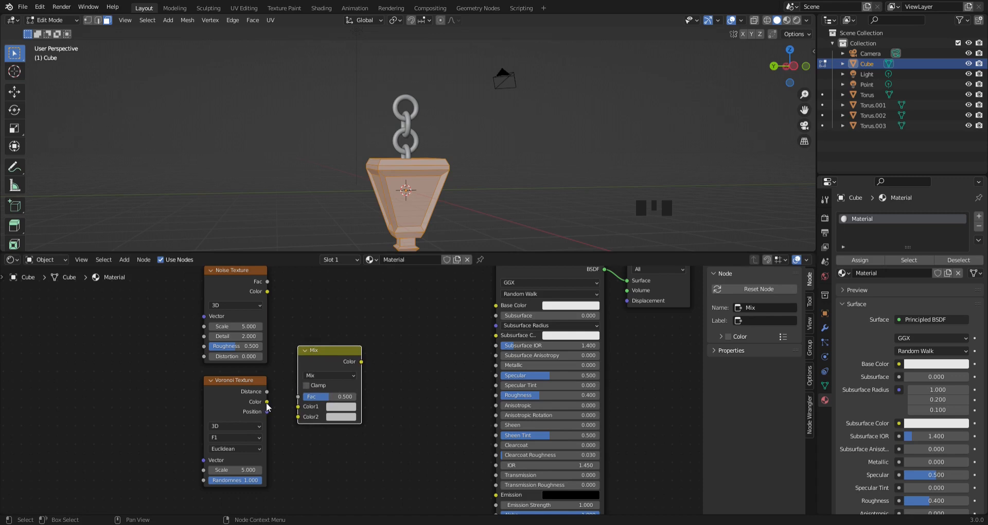
- Connect the Noise color to Color1 and the Voronoi color to Color2 of the Mix node, and its output to the Principled BSDF's Roughness
{"action": "left_click_drag", "start_coordinate": [267, 402], "coordinate": [300, 416]}
{"action": "left_click_drag", "start_coordinate": [268, 292], "coordinate": [309, 403]}
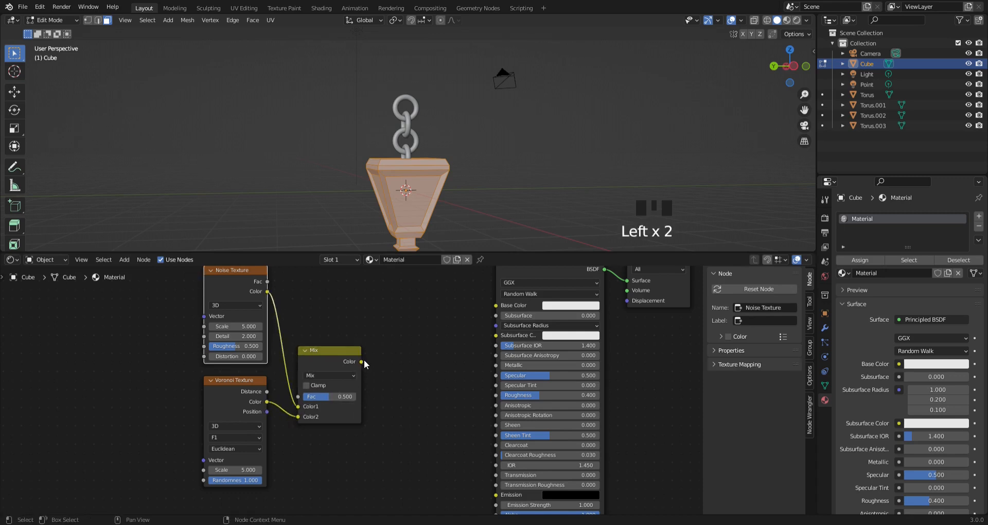
{"action": "left_click_drag", "start_coordinate": [362, 362], "coordinate": [493, 396]}
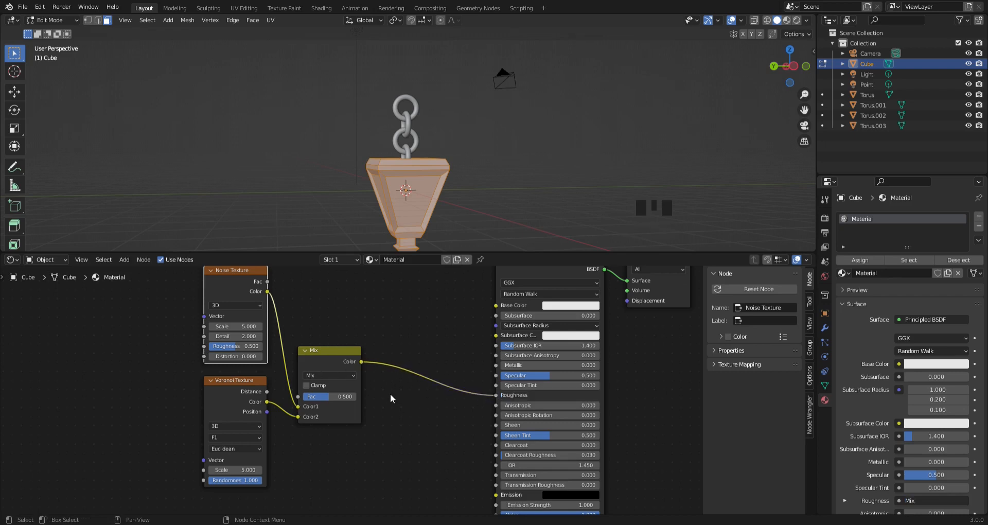
- Switch the viewport to rendered shading, return to Object Mode and inspect the lantern's upper edge up close
{"action": "left_click", "coordinate": [797, 20]}
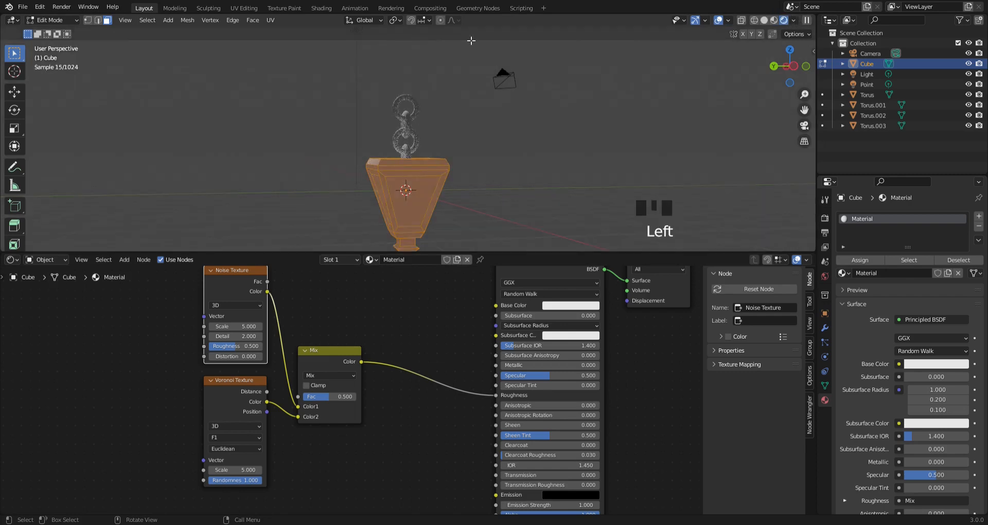
{"action": "left_click", "coordinate": [52, 20]}
{"action": "left_click", "coordinate": [45, 29]}
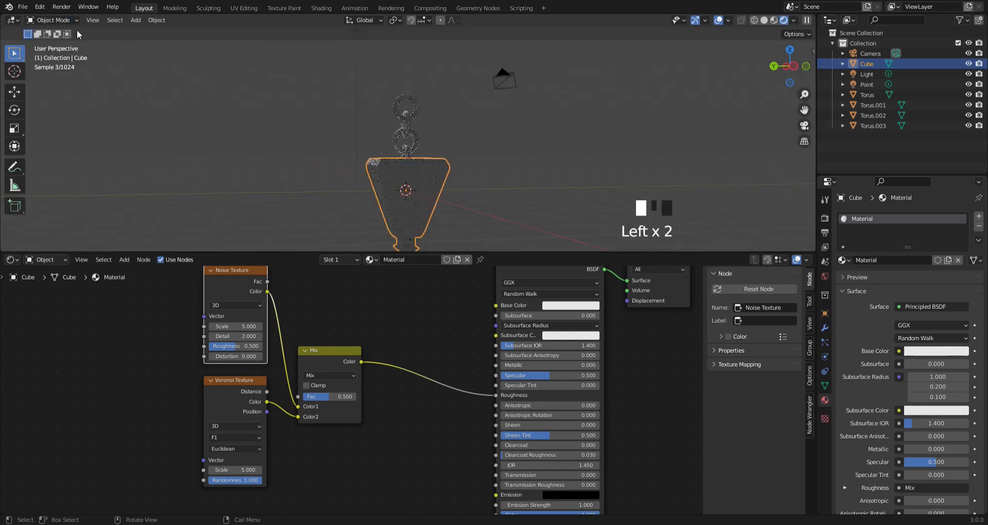
{"action": "scroll", "coordinate": [375, 121], "scroll_direction": "up", "scroll_amount": 2}
{"action": "scroll", "coordinate": [375, 122], "scroll_direction": "up", "scroll_amount": 3}
{"action": "middle_click_drag", "start_coordinate": [418, 155], "coordinate": [523, 129]}
{"action": "scroll", "coordinate": [496, 110], "scroll_direction": "up", "scroll_amount": 2}
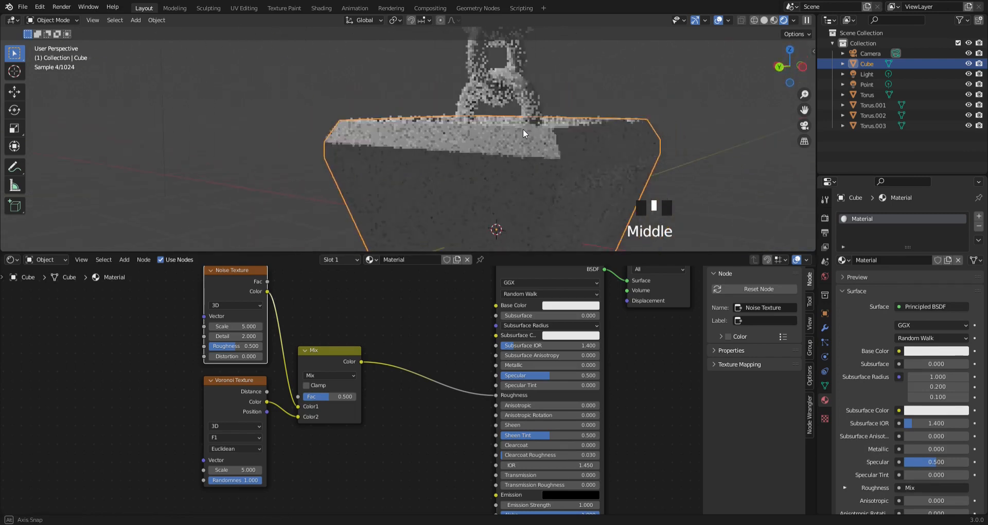
{"action": "scroll", "coordinate": [518, 131], "scroll_direction": "up", "scroll_amount": 1}
{"action": "scroll", "coordinate": [518, 131], "scroll_direction": "up", "scroll_amount": 6}
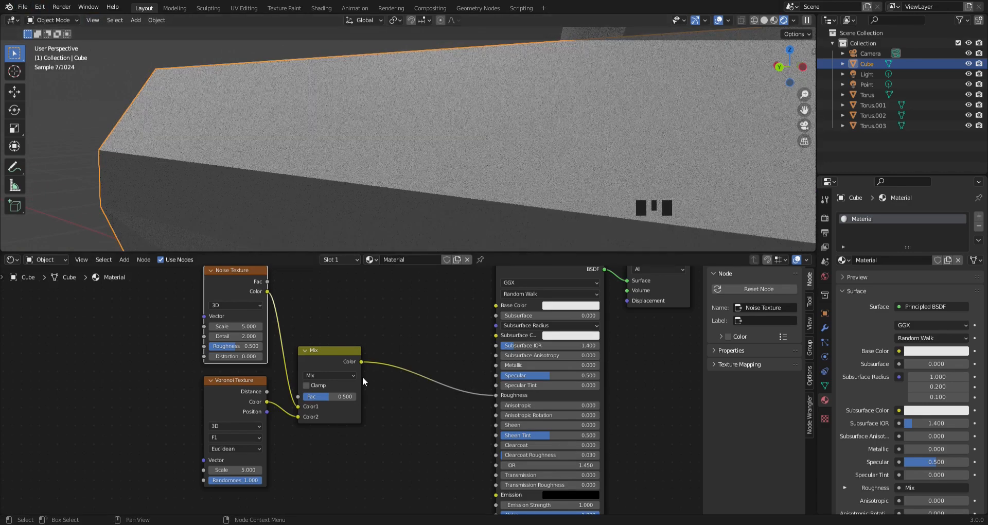
- Set the Principled BSDF's base color to pure white
{"action": "left_click", "coordinate": [572, 306]}
{"action": "left_click_drag", "start_coordinate": [606, 209], "coordinate": [581, 212]}
{"action": "left_click_drag", "start_coordinate": [578, 274], "coordinate": [602, 284]}
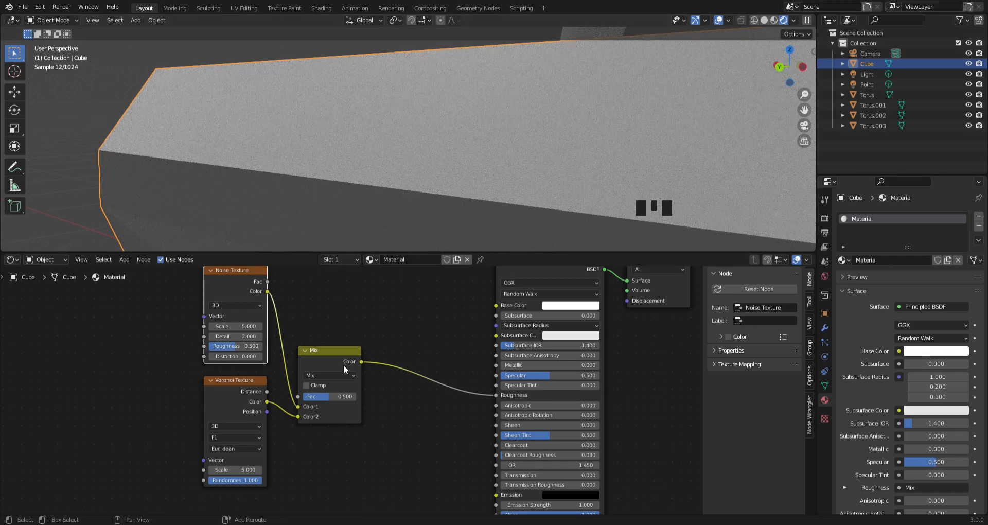
- Insert a ColorRamp between the Mix node and the Roughness input, and move its black stop to 0.323
{"action": "key", "text": "shift+a"}
{"action": "type", "text": "color"}
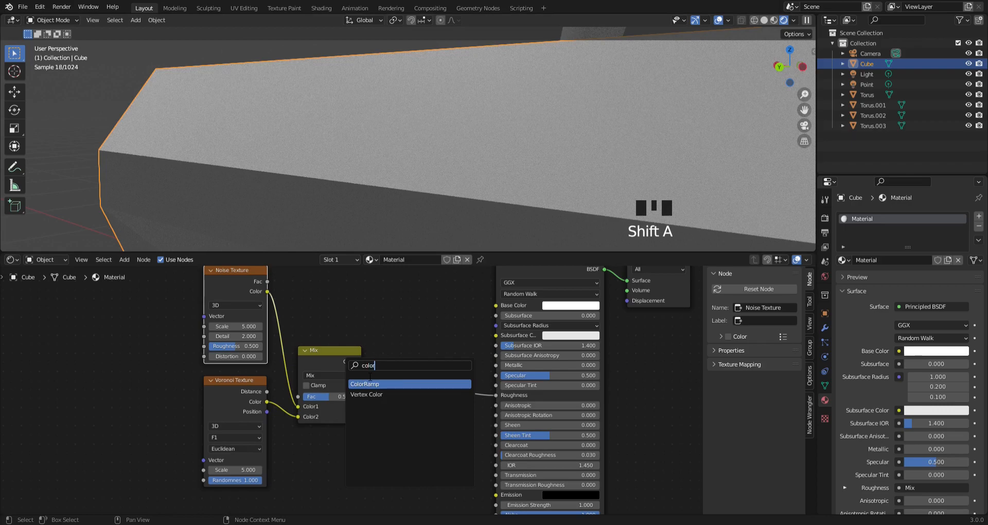
{"action": "key", "text": "Return"}
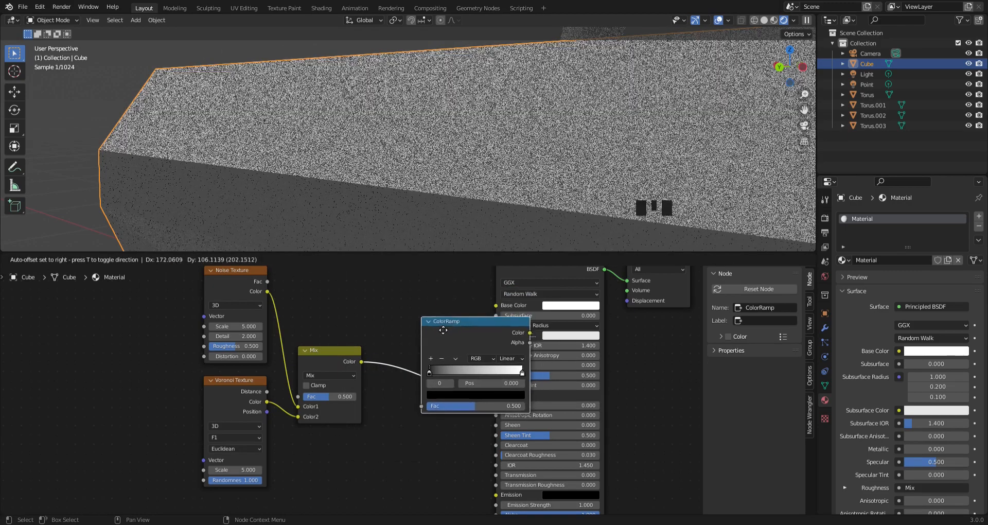
{"action": "left_click", "coordinate": [418, 342]}
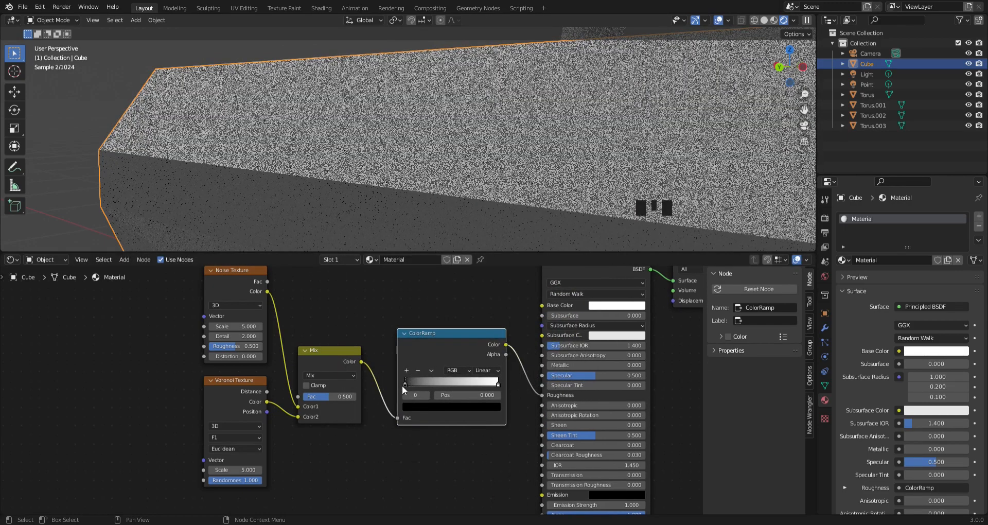
{"action": "left_click_drag", "start_coordinate": [404, 384], "coordinate": [439, 380]}
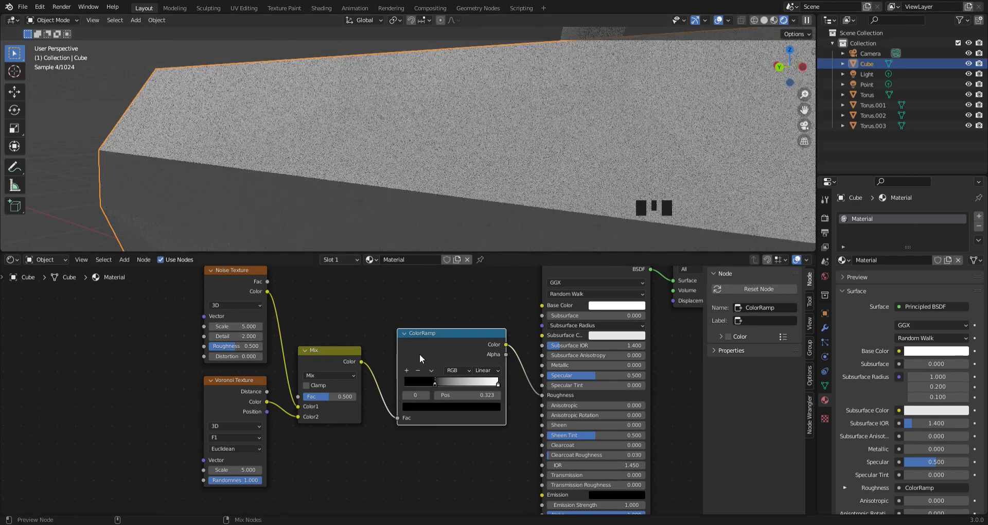
- Preview the ColorRamp's output directly on the lantern and examine the pattern on its upper body
{"action": "left_click", "coordinate": [418, 353], "text": "ctrl+shift"}
{"action": "scroll", "coordinate": [380, 161], "scroll_direction": "down", "scroll_amount": 7}
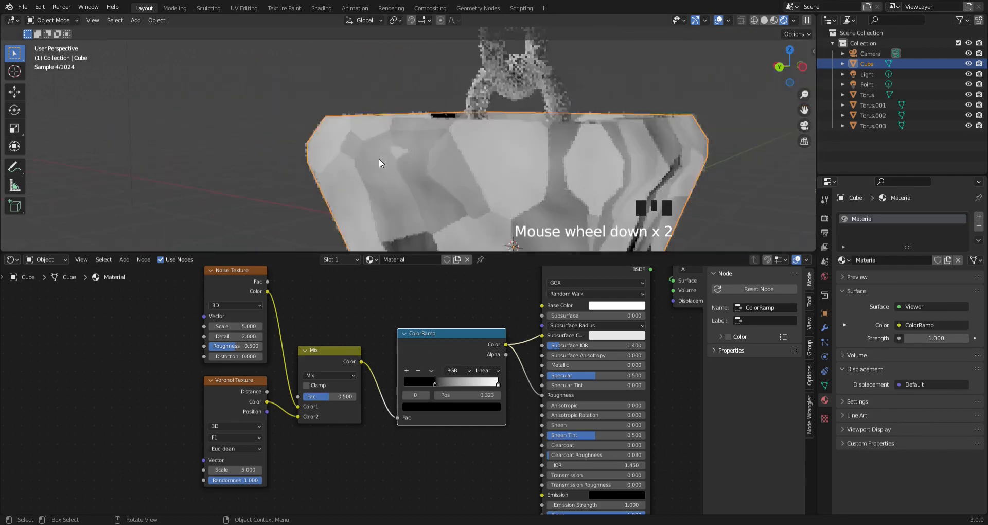
{"action": "scroll", "coordinate": [378, 158], "scroll_direction": "down", "scroll_amount": 5}
{"action": "scroll", "coordinate": [382, 152], "scroll_direction": "up", "scroll_amount": 1}
{"action": "mouse_move", "coordinate": [381, 152]}
{"action": "middle_mouse_down"}
{"action": "mouse_move", "coordinate": [325, 153]}
{"action": "mouse_move", "coordinate": [388, 150]}
{"action": "middle_mouse_up"}
{"action": "scroll", "coordinate": [388, 150], "scroll_direction": "up", "scroll_amount": 3}
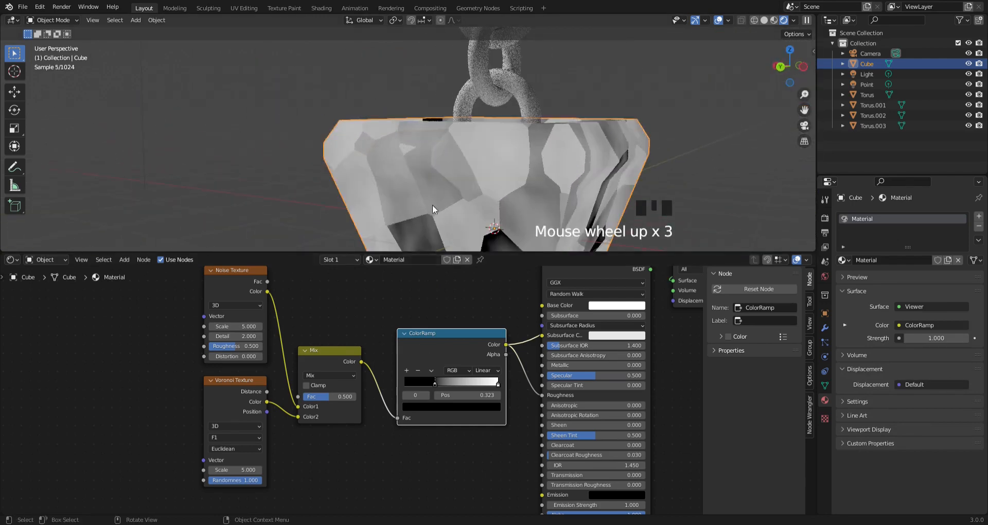
{"action": "scroll", "coordinate": [410, 139], "scroll_direction": "up", "scroll_amount": 2}
{"action": "middle_click_drag", "start_coordinate": [418, 144], "coordinate": [322, 138], "text": "shift"}
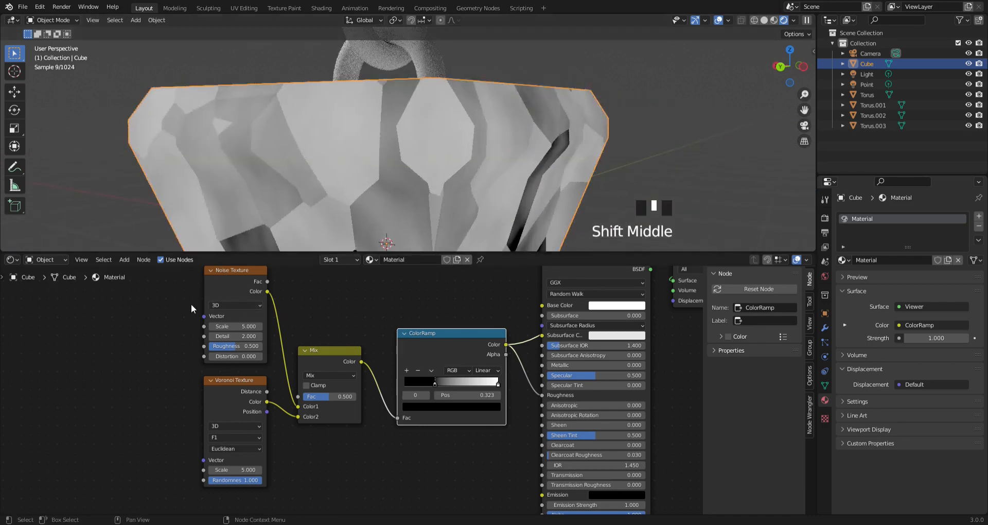
- Set the Noise Texture's scale to 13 and its detail to 16
{"action": "scroll", "coordinate": [221, 295], "scroll_direction": "up", "scroll_amount": 2}
{"action": "middle_click_drag", "start_coordinate": [221, 295], "coordinate": [282, 331]}
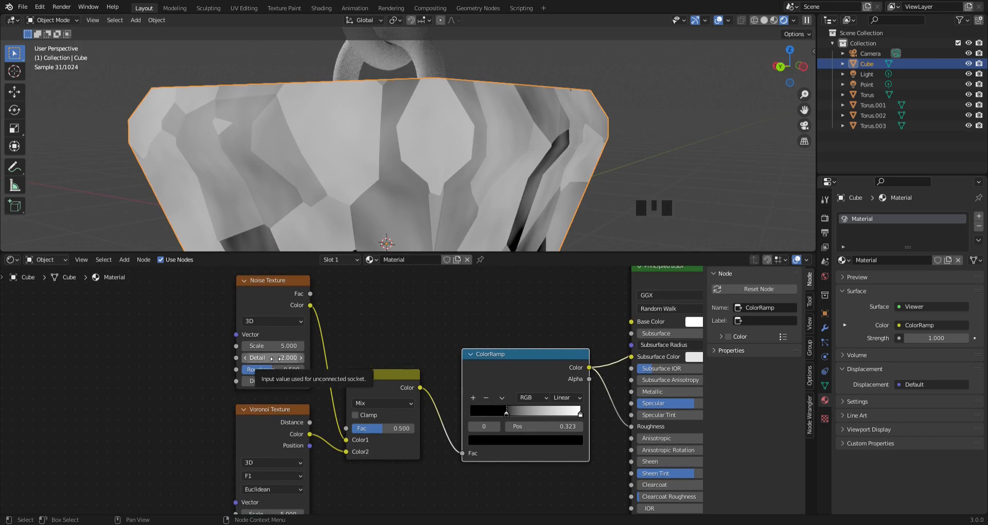
{"action": "left_click", "coordinate": [276, 346]}
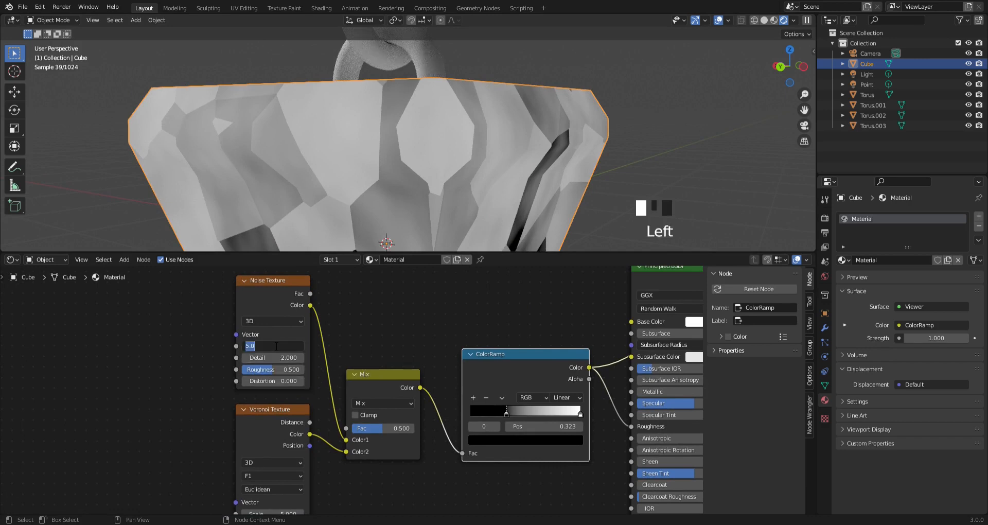
{"action": "type", "text": "13"}
{"action": "key", "text": "Return"}
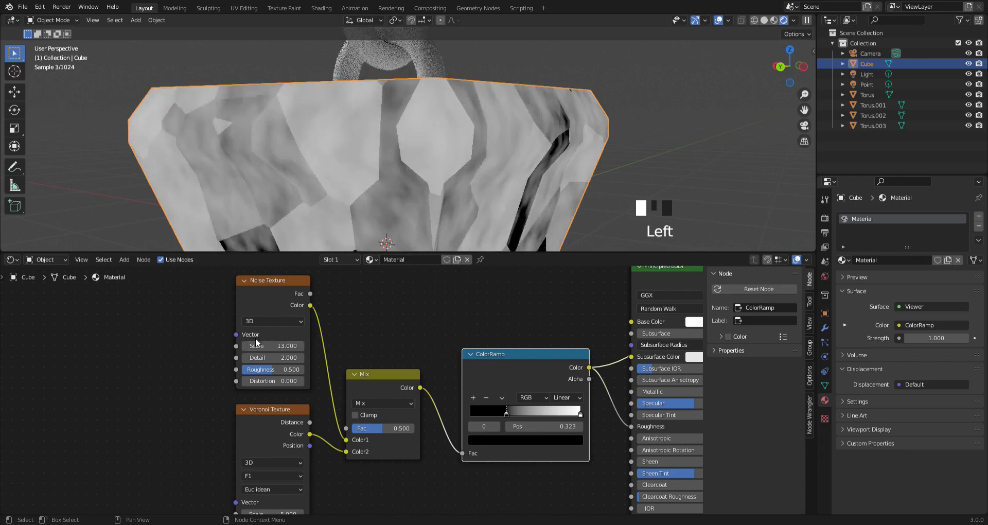
{"action": "left_click", "coordinate": [294, 360]}
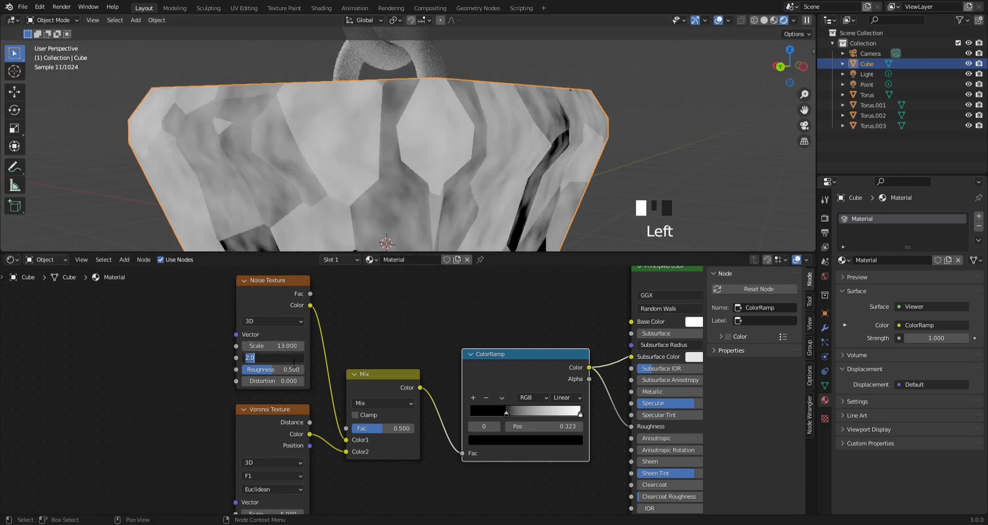
{"action": "type", "text": "16"}
{"action": "key", "text": "Return"}
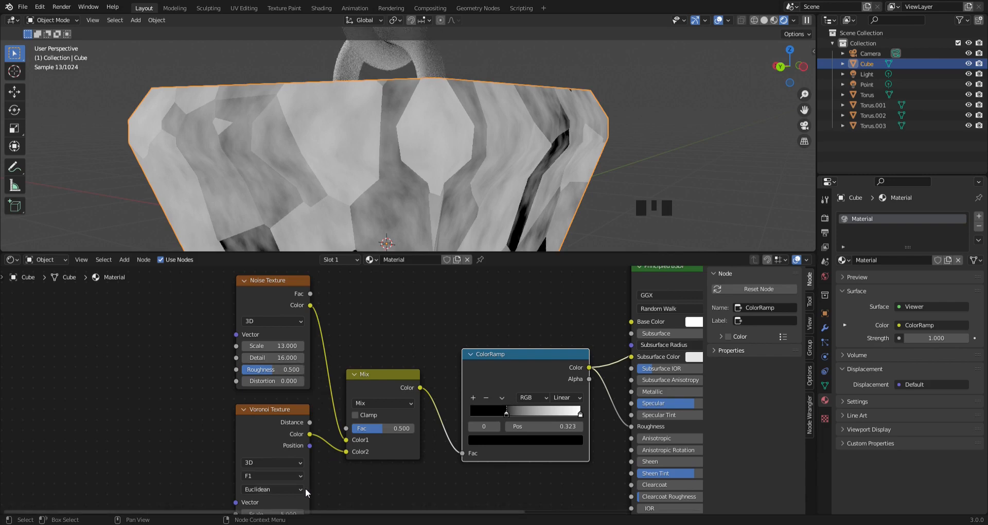
- Set the Voronoi Texture's scale to 350
{"action": "scroll", "coordinate": [280, 424], "scroll_direction": "down", "scroll_amount": 3}
{"action": "middle_click_drag", "start_coordinate": [280, 424], "coordinate": [285, 333]}
{"action": "scroll", "coordinate": [285, 333], "scroll_direction": "up", "scroll_amount": 7}
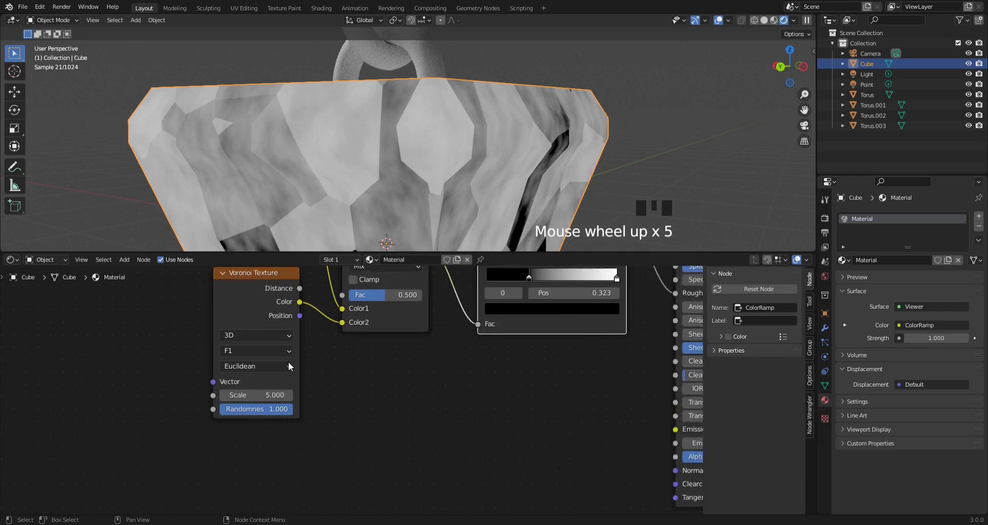
{"action": "left_click", "coordinate": [263, 399]}
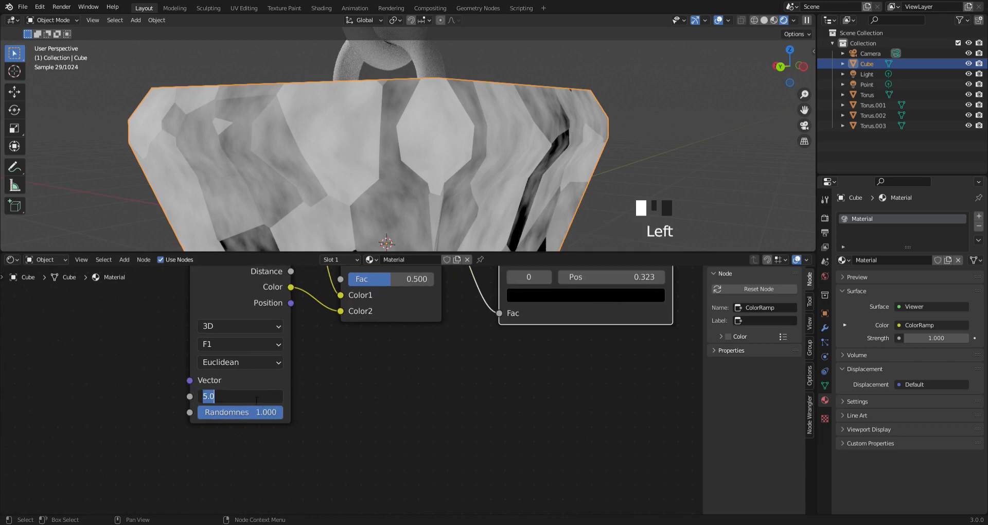
{"action": "left_click", "coordinate": [323, 406]}
{"action": "middle_click_drag", "start_coordinate": [298, 350], "coordinate": [329, 364]}
{"action": "left_click", "coordinate": [283, 406]}
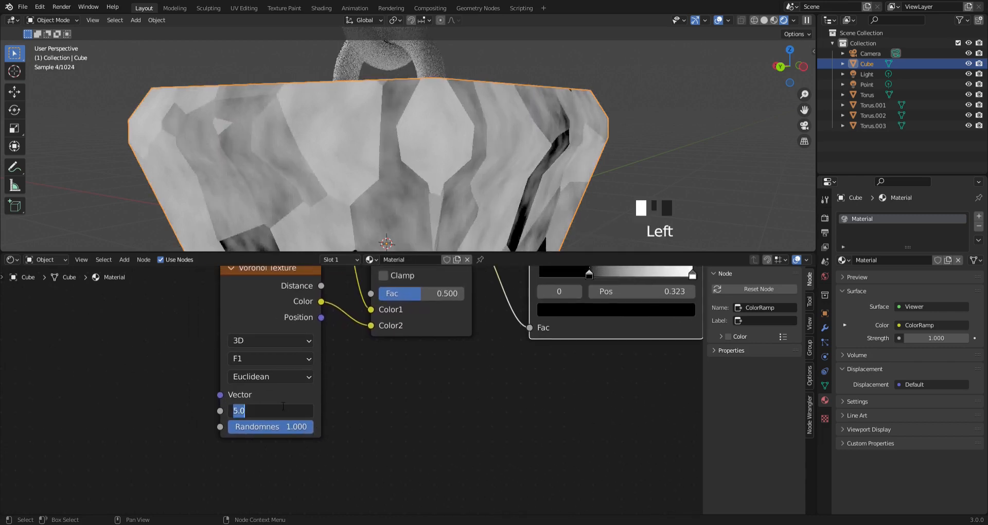
{"action": "type", "text": "350"}
{"action": "key", "text": "Return"}
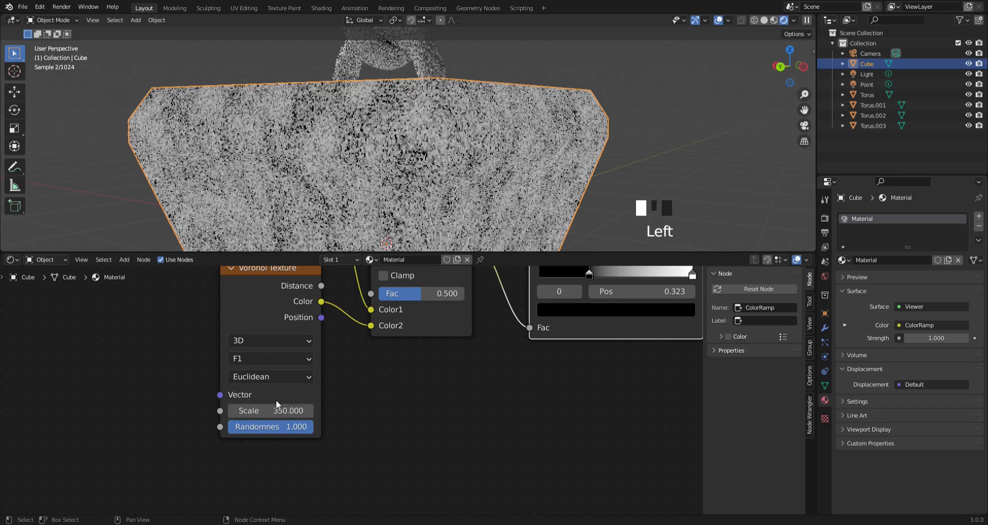
- Preview the Principled BSDF on the lantern again in place of the ColorRamp output, and inspect the surface up close
{"action": "scroll", "coordinate": [402, 200], "scroll_direction": "up", "scroll_amount": 2}
{"action": "middle_click_drag", "start_coordinate": [402, 200], "coordinate": [404, 205]}
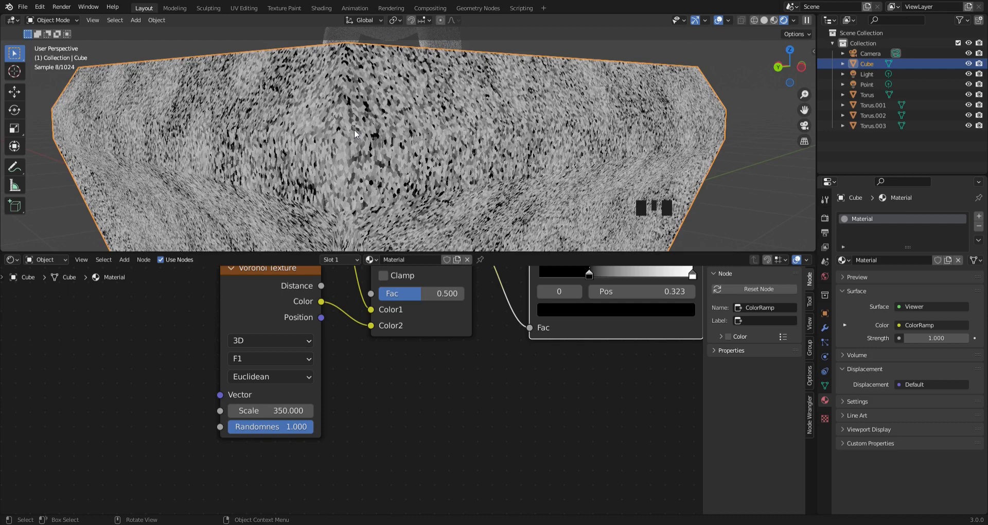
{"action": "middle_click_drag", "start_coordinate": [388, 331], "coordinate": [136, 434]}
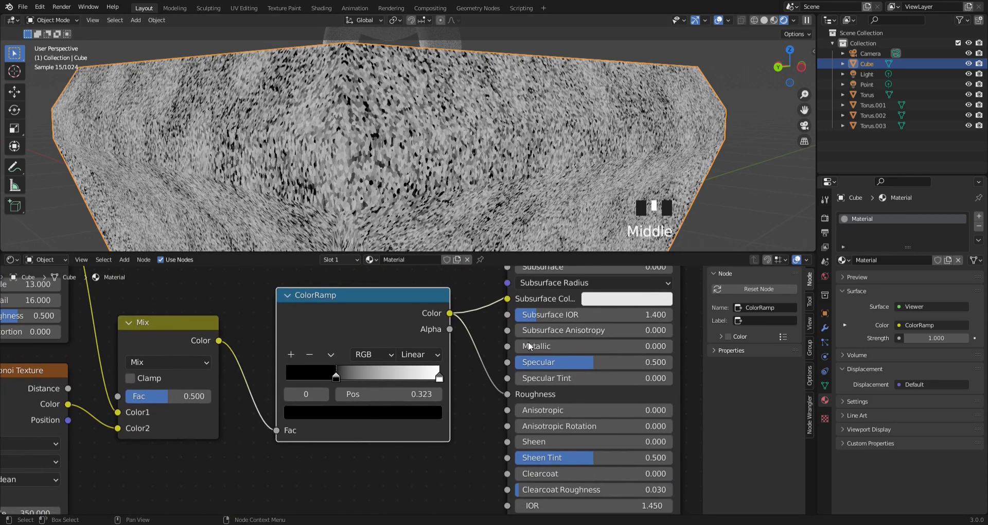
{"action": "left_click", "coordinate": [521, 297], "text": "ctrl+shift"}
{"action": "scroll", "coordinate": [351, 113], "scroll_direction": "up", "scroll_amount": 2}
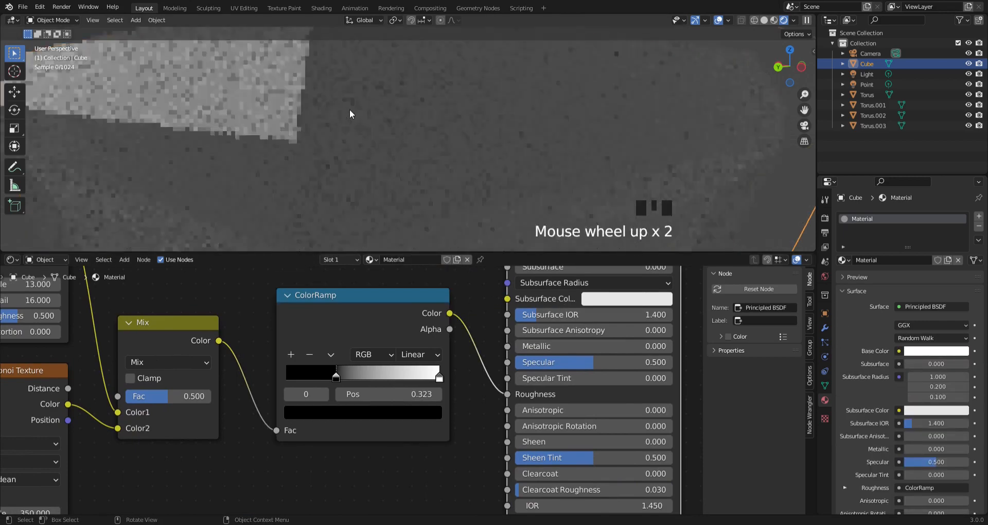
{"action": "middle_click_drag", "start_coordinate": [350, 109], "coordinate": [485, 159], "text": "shift"}
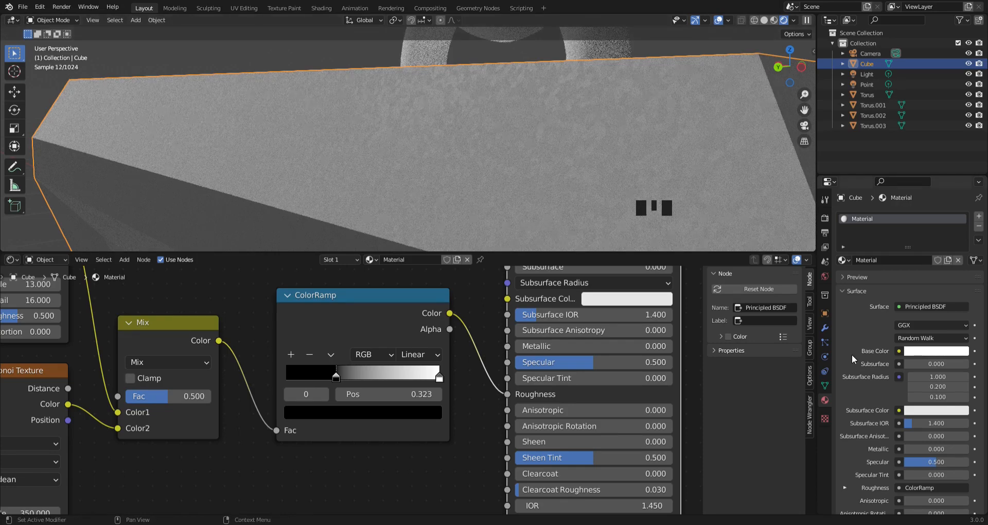
- Set the Cycles viewport's maximum samples to 16 in the render settings
{"action": "left_click", "coordinate": [825, 233]}
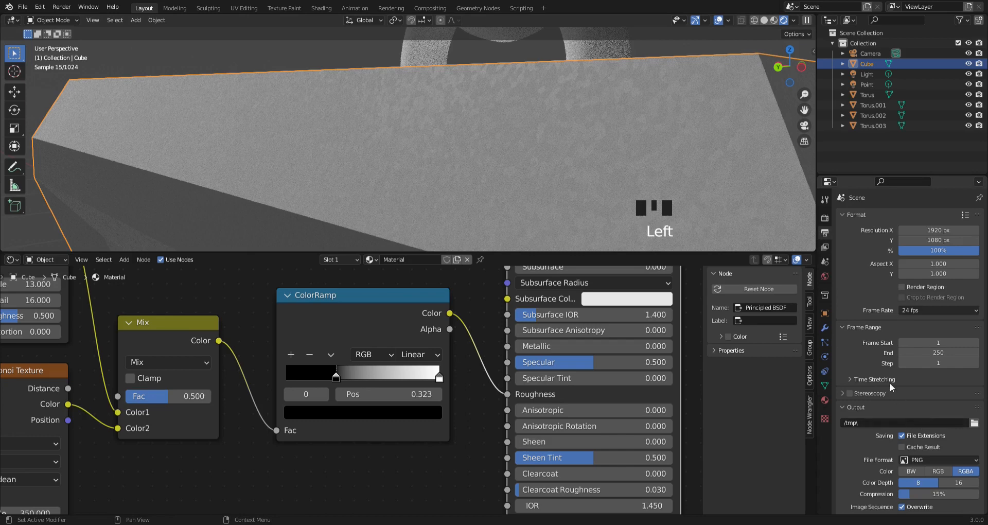
{"action": "left_click", "coordinate": [825, 248]}
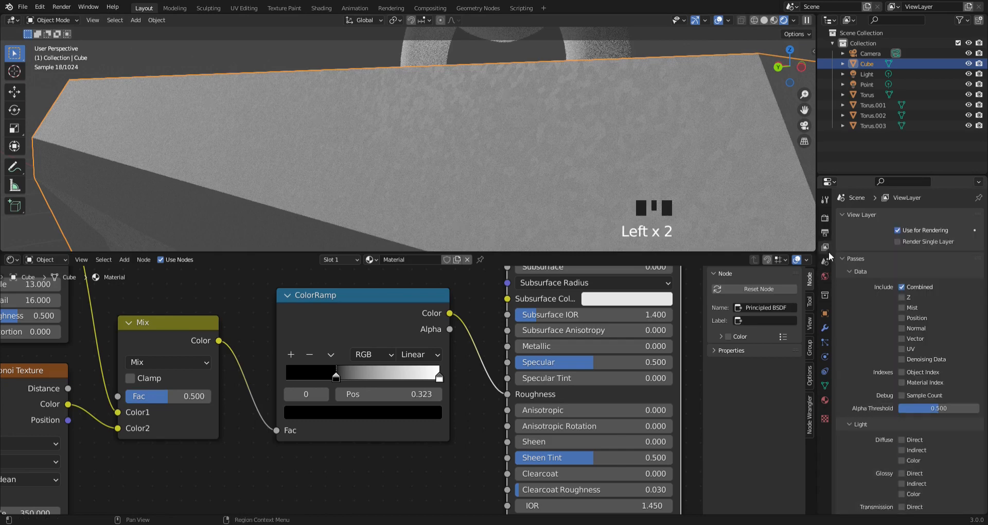
{"action": "left_click", "coordinate": [824, 221]}
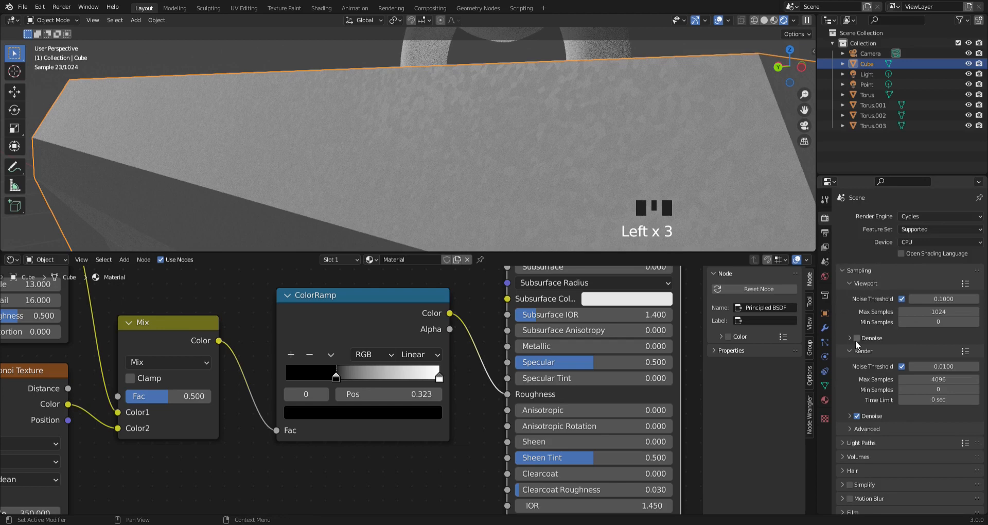
{"action": "left_click", "coordinate": [930, 313]}
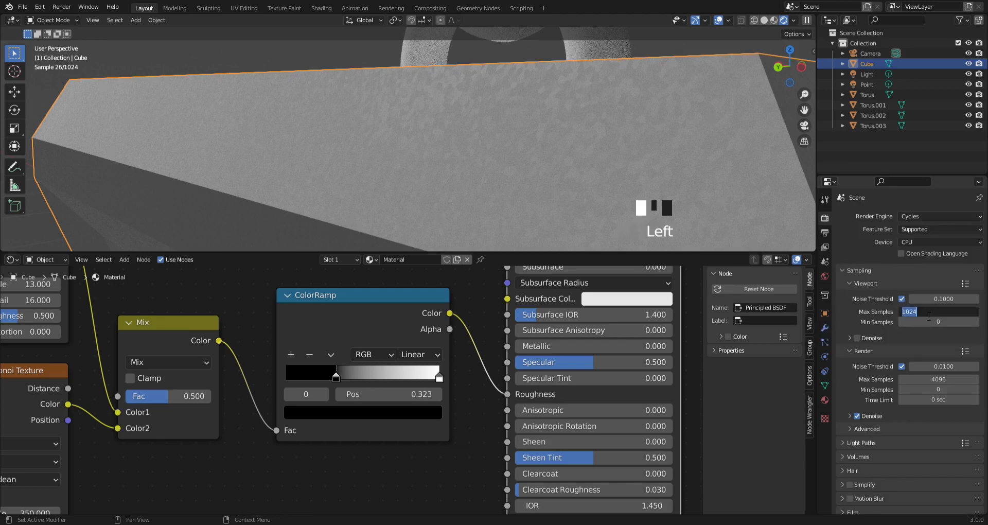
{"action": "type", "text": "16"}
{"action": "key", "text": "Return"}
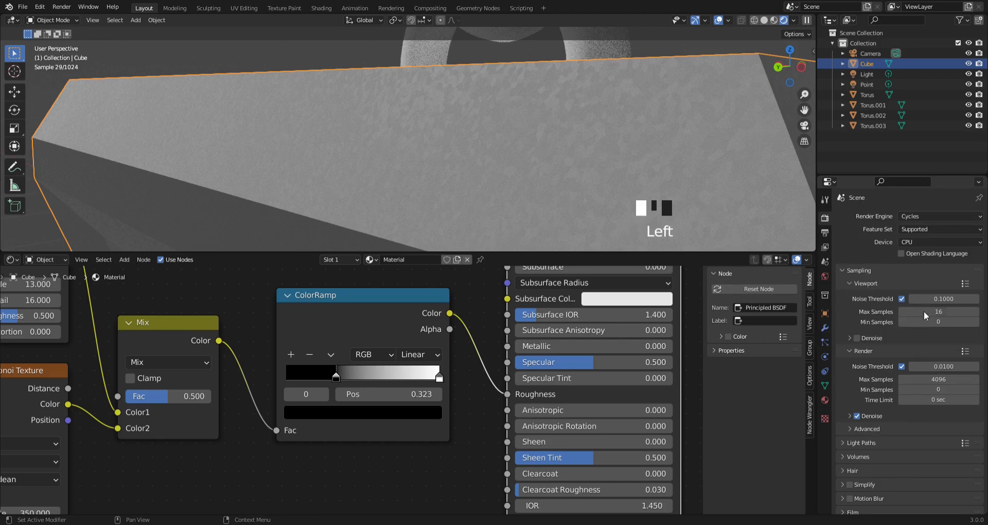
- Set the final render's maximum samples to 32
{"action": "scroll", "coordinate": [52, 77], "scroll_direction": "down", "scroll_amount": 1}
{"action": "scroll", "coordinate": [52, 77], "scroll_direction": "up", "scroll_amount": 4}
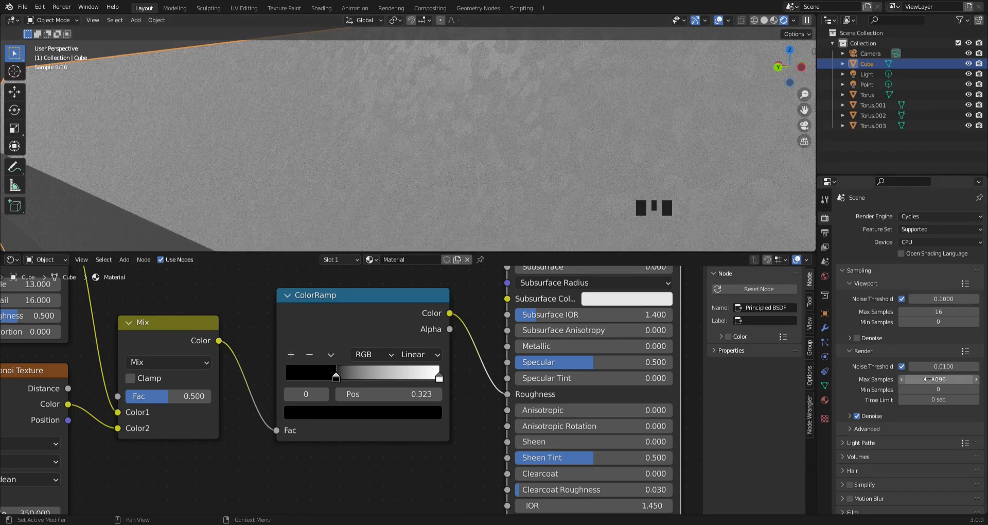
{"action": "left_click", "coordinate": [935, 379]}
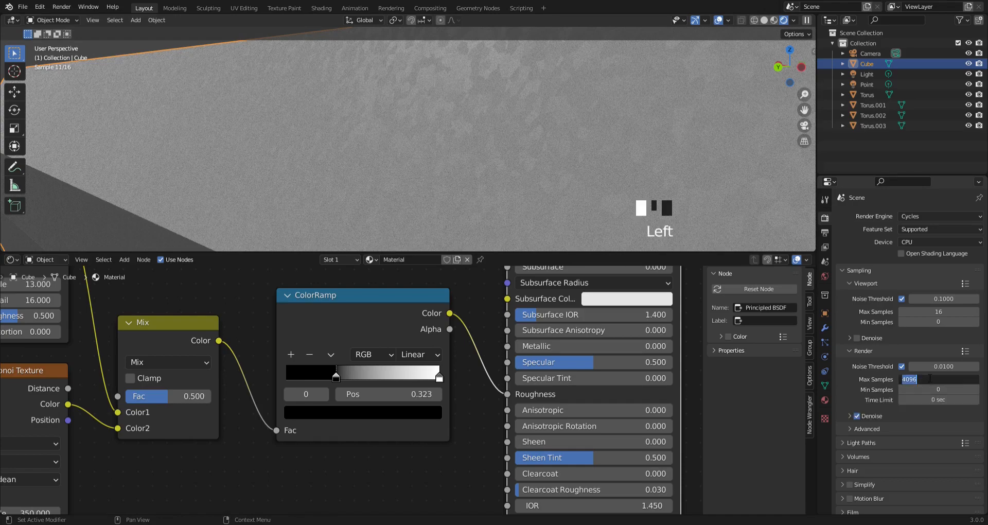
{"action": "type", "text": "32"}
{"action": "key", "text": "Return"}
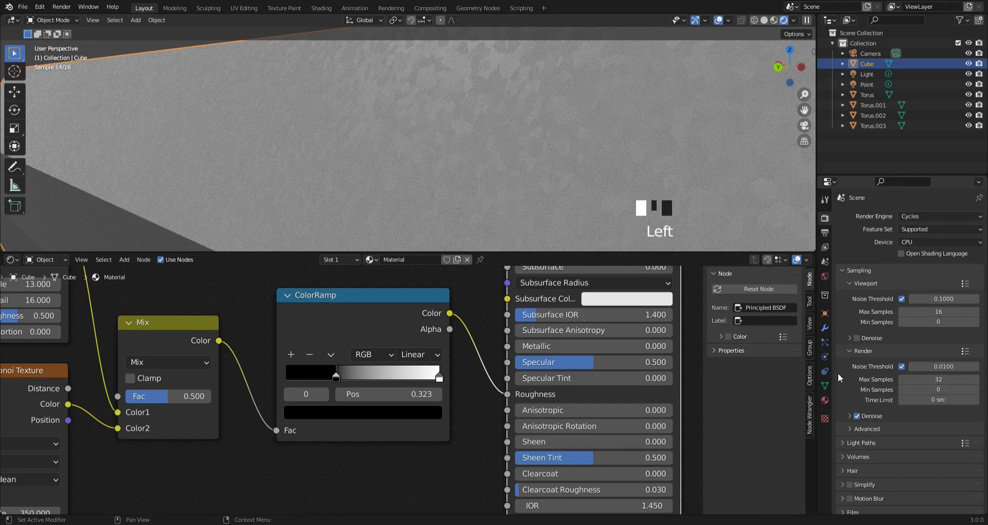
{"action": "scroll", "coordinate": [584, 144], "scroll_direction": "down", "scroll_amount": 2}
{"action": "scroll", "coordinate": [583, 146], "scroll_direction": "up", "scroll_amount": 2}
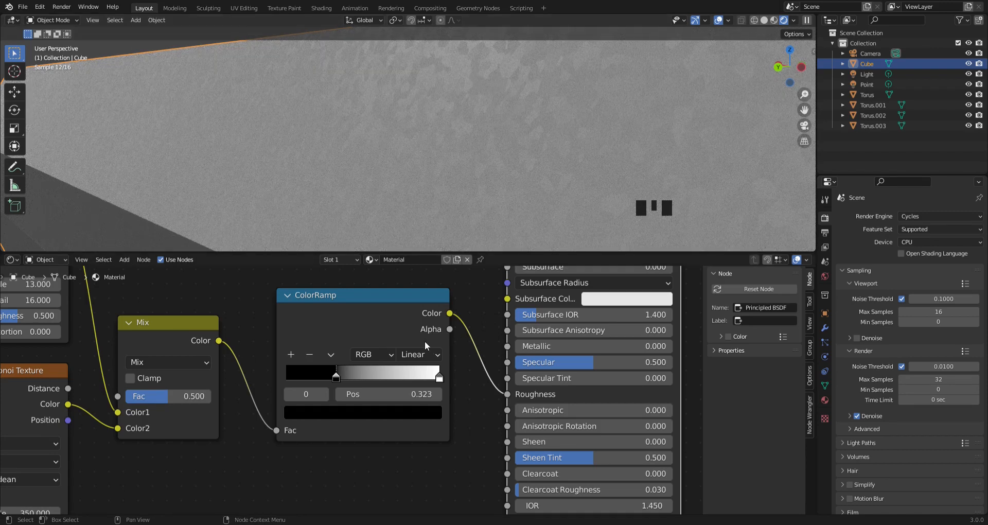
- Duplicate the Voronoi Texture node and place the copy in the empty area below the Mix and ColorRamp nodes
{"action": "scroll", "coordinate": [427, 345], "scroll_direction": "down", "scroll_amount": 1}
{"action": "middle_click_drag", "start_coordinate": [475, 353], "coordinate": [535, 296]}
{"action": "scroll", "coordinate": [489, 365], "scroll_direction": "down", "scroll_amount": 5}
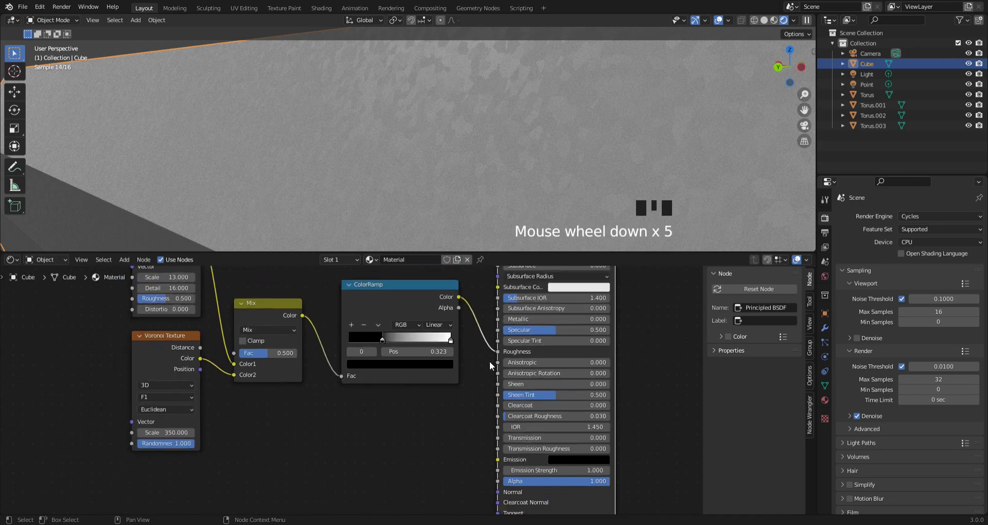
{"action": "middle_click_drag", "start_coordinate": [489, 363], "coordinate": [384, 360]}
{"action": "scroll", "coordinate": [435, 315], "scroll_direction": "up", "scroll_amount": 2}
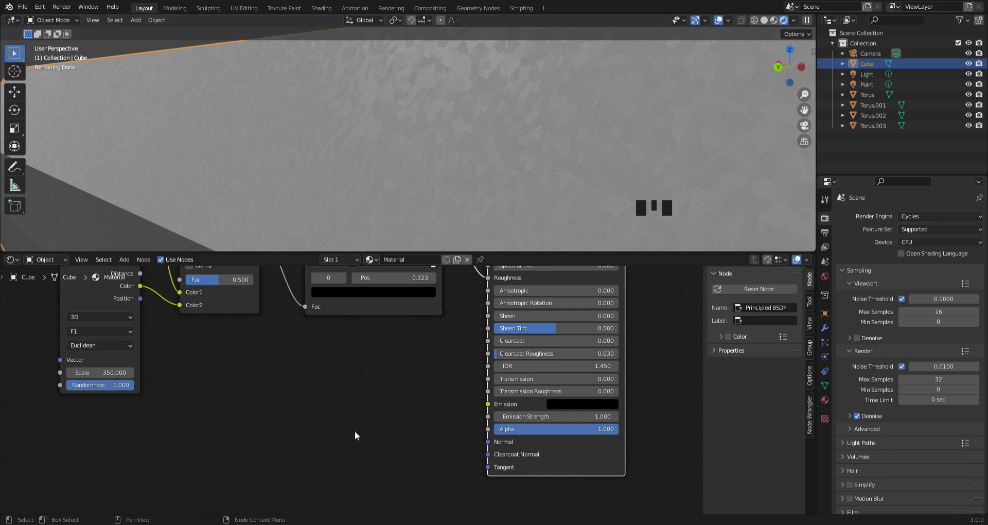
{"action": "middle_click_drag", "start_coordinate": [354, 430], "coordinate": [336, 417]}
{"action": "scroll", "coordinate": [352, 422], "scroll_direction": "up", "scroll_amount": 1}
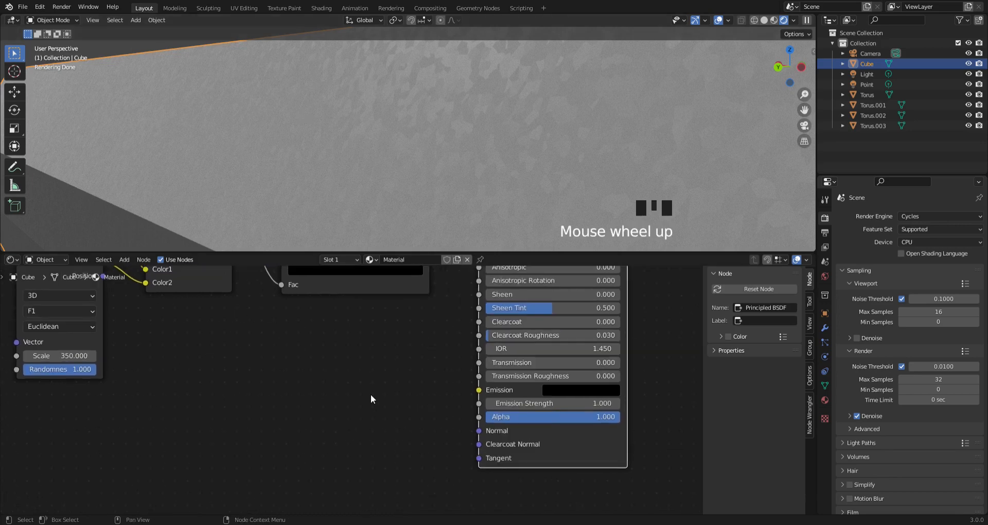
{"action": "scroll", "coordinate": [289, 406], "scroll_direction": "down", "scroll_amount": 2}
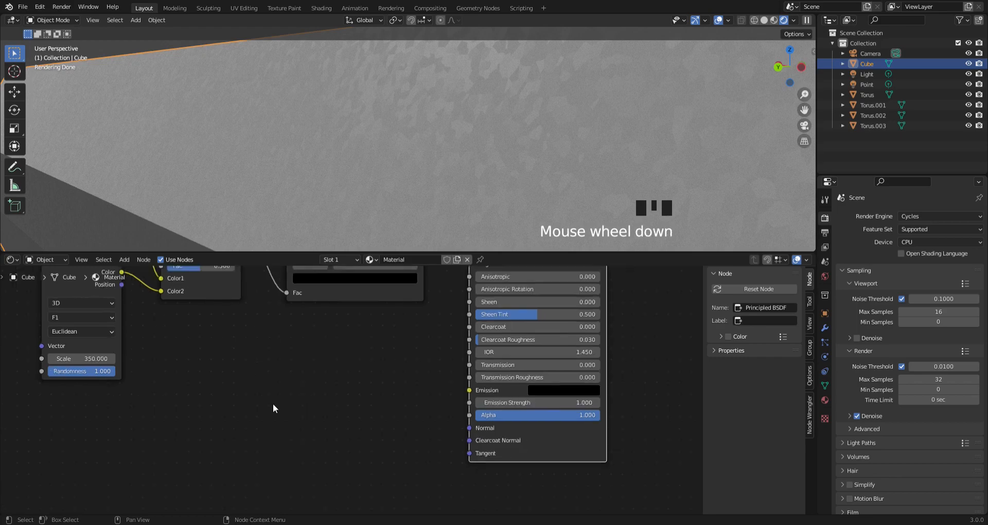
{"action": "middle_click_drag", "start_coordinate": [274, 406], "coordinate": [399, 395]}
{"action": "left_click", "coordinate": [219, 272]}
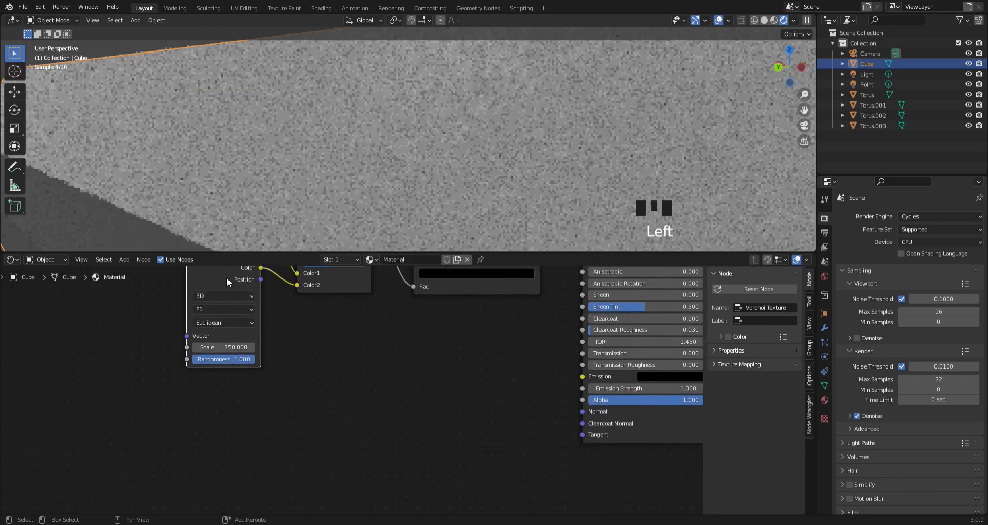
{"action": "key", "text": "shift+d"}
{"action": "left_click", "coordinate": [344, 431]}
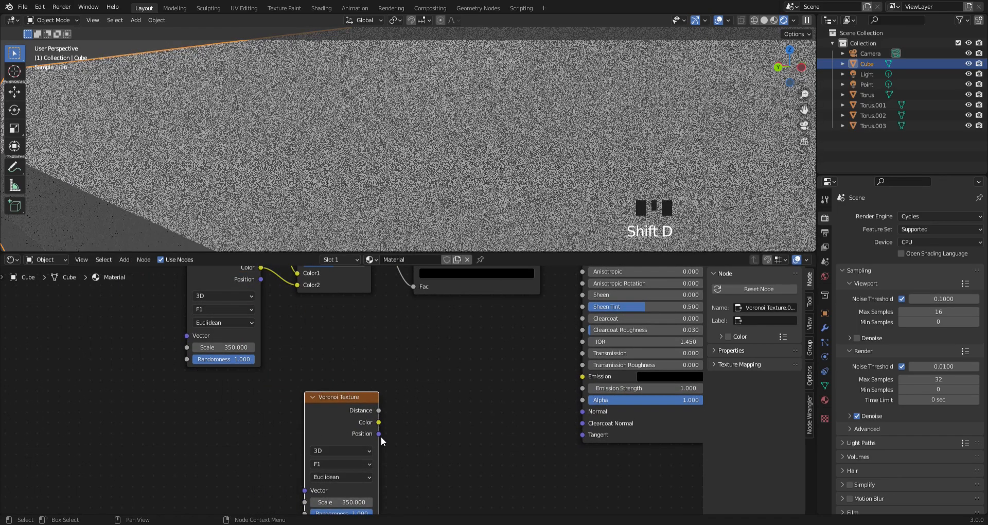
- Add a Bump node, link it to the Principled BSDF's Normal input, and feed the duplicate Voronoi's Color into its Height
{"action": "key", "text": "shift+a"}
{"action": "mouse_move", "coordinate": [347, 415]}
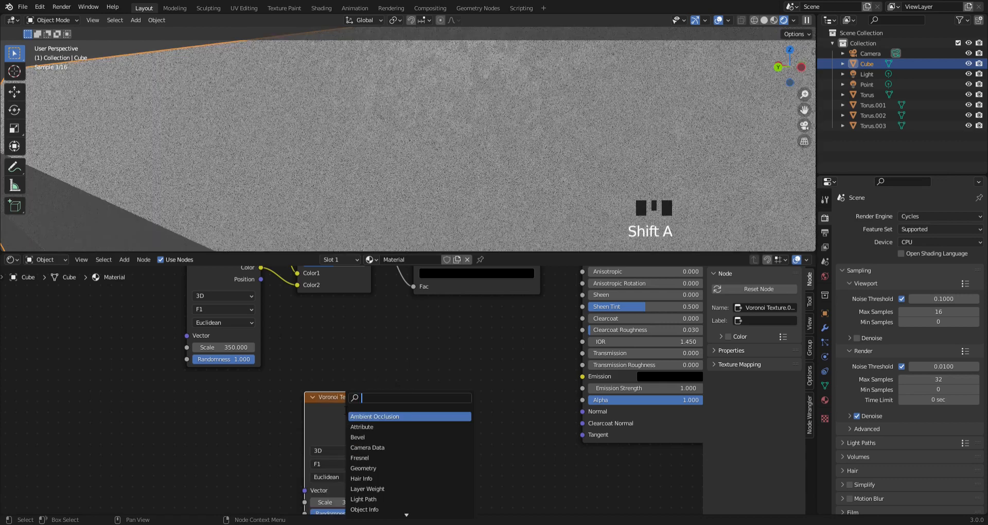
{"action": "type", "text": "bump"}
{"action": "key", "text": "Return"}
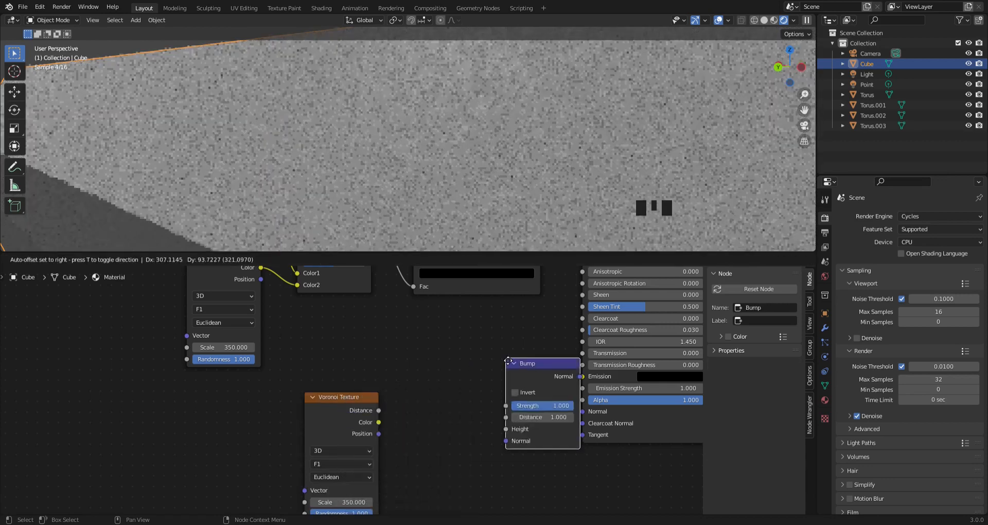
{"action": "left_click", "coordinate": [448, 408]}
{"action": "left_click_drag", "start_coordinate": [520, 424], "coordinate": [582, 410]}
{"action": "middle_click_drag", "start_coordinate": [536, 431], "coordinate": [615, 357]}
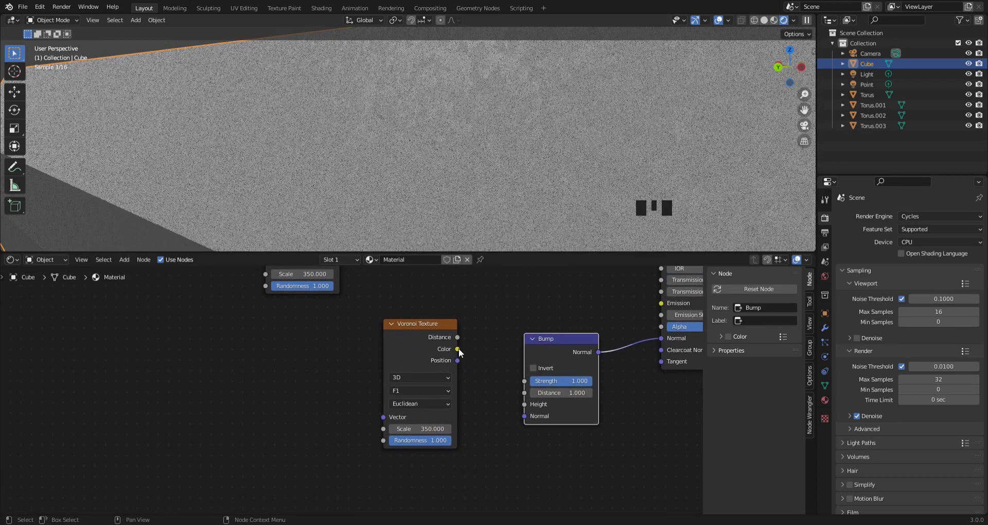
{"action": "left_click_drag", "start_coordinate": [457, 349], "coordinate": [524, 404]}
{"action": "middle_click_drag", "start_coordinate": [481, 329], "coordinate": [455, 370]}
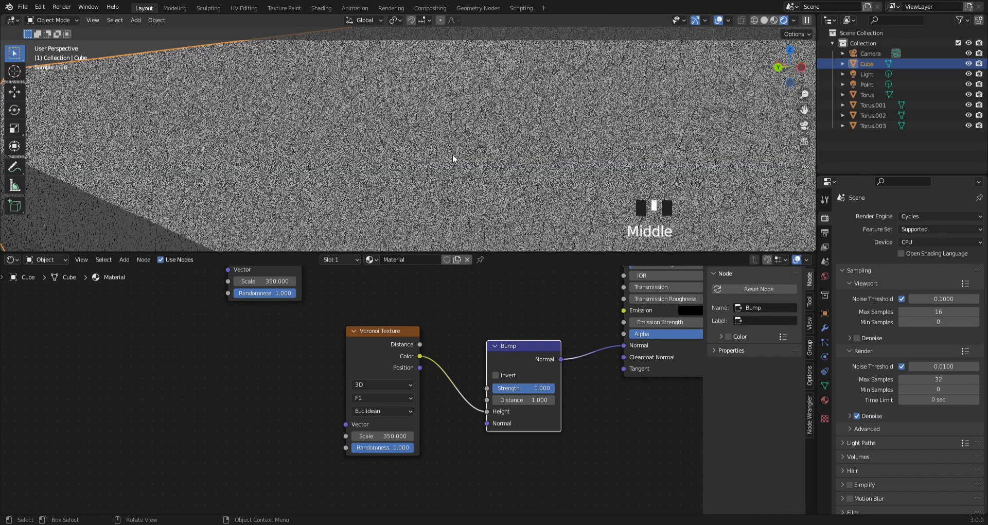
- Insert a ColorRamp between the duplicate Voronoi Texture's Color output and the Bump node's Height input
{"action": "key", "text": "shift+a"}
{"action": "type", "text": "col"}
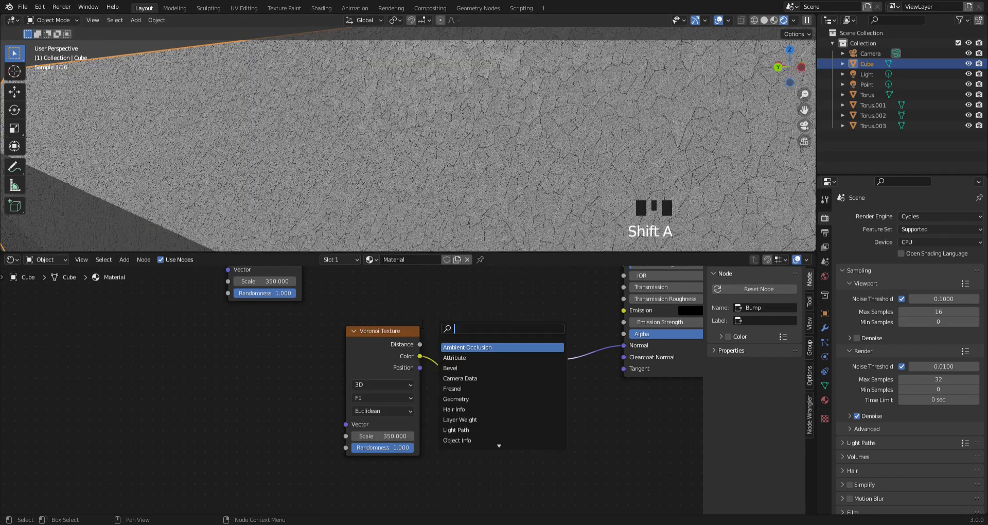
{"action": "type", "text": "or"}
{"action": "key", "text": "Return"}
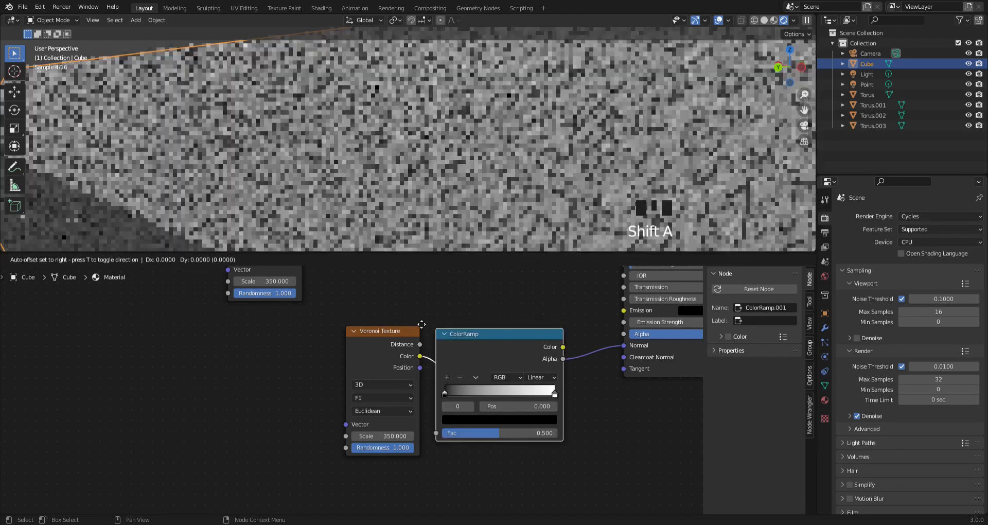
{"action": "left_click", "coordinate": [412, 316]}
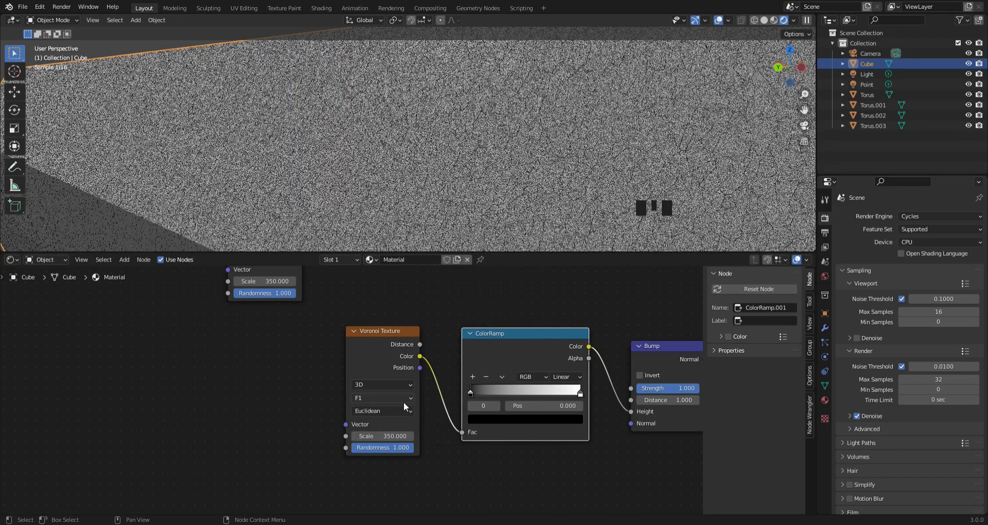
- Set the duplicate Voronoi Texture's scale to 8
{"action": "left_click", "coordinate": [383, 438]}
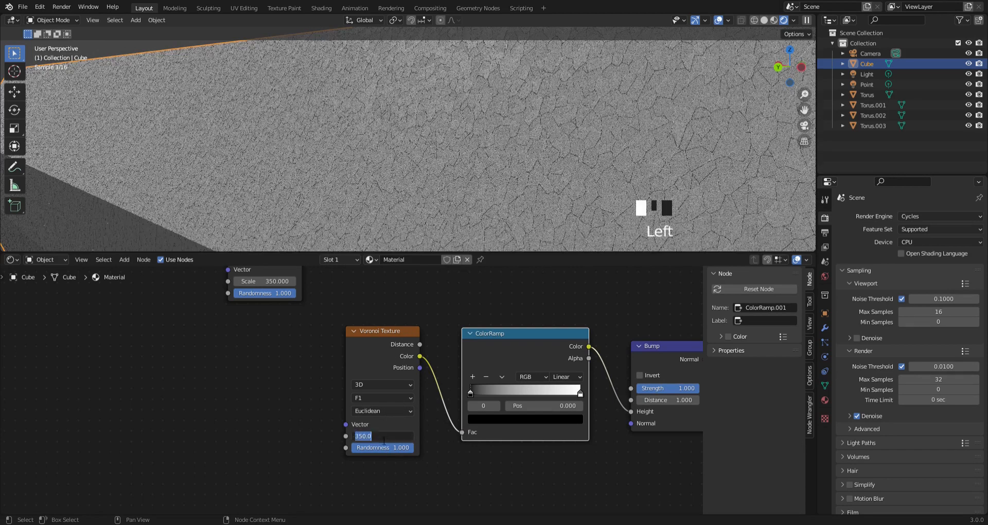
{"action": "type", "text": "8"}
{"action": "key", "text": "Return"}
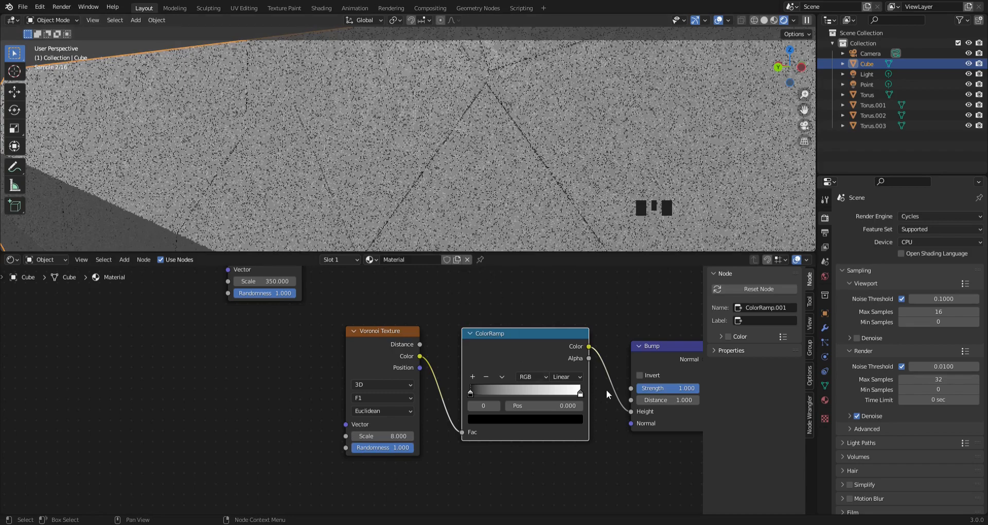
- Invert the Bump node and set its strength to 0.150
{"action": "middle_click_drag", "start_coordinate": [544, 294], "coordinate": [359, 290]}
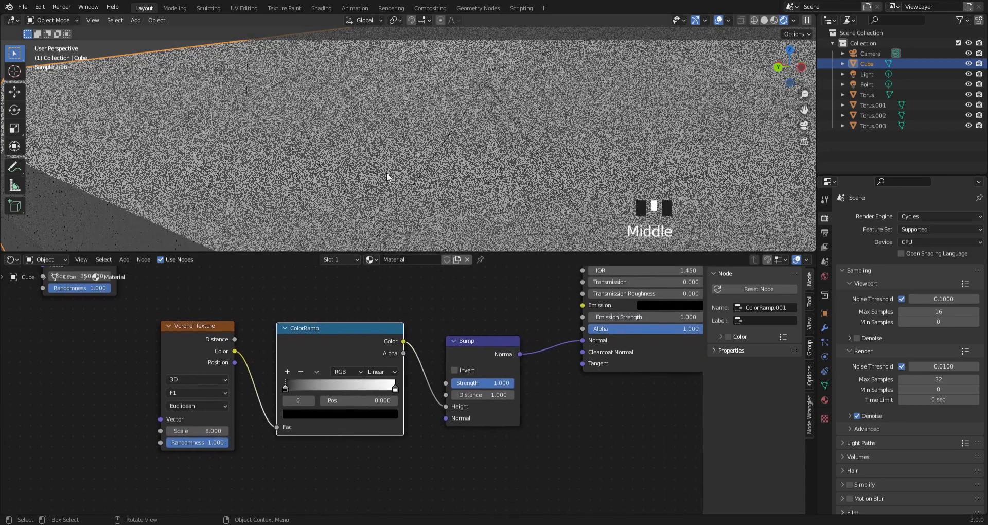
{"action": "left_click", "coordinate": [457, 370]}
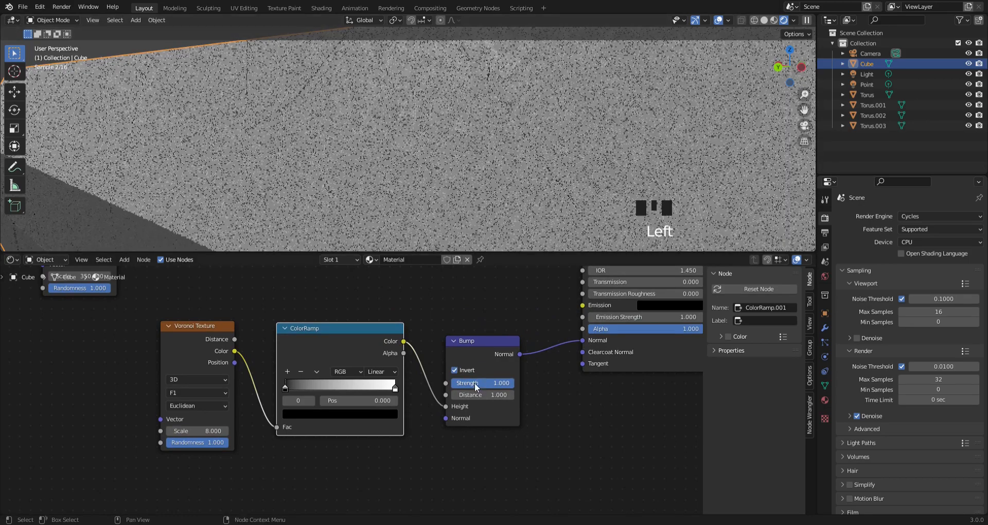
{"action": "left_click", "coordinate": [476, 383]}
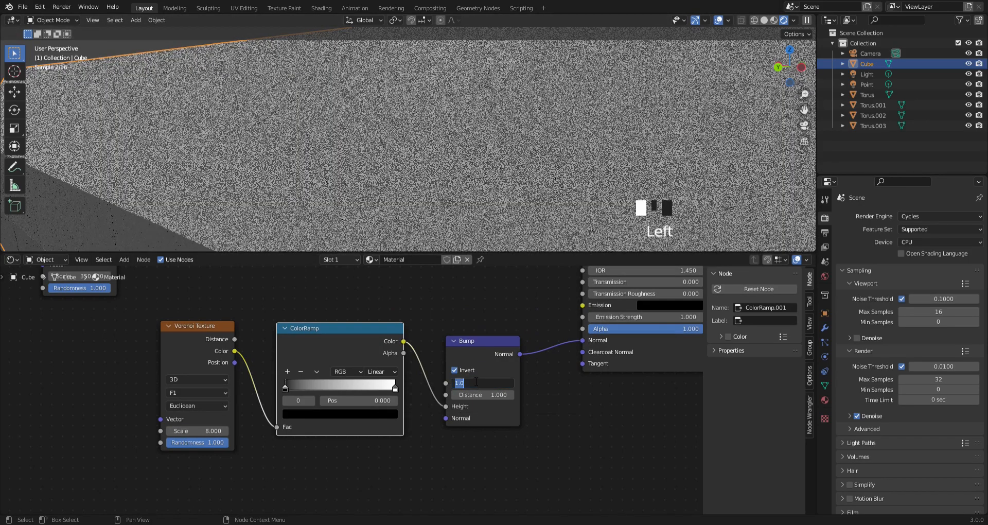
{"action": "key", "text": "BackSpace"}
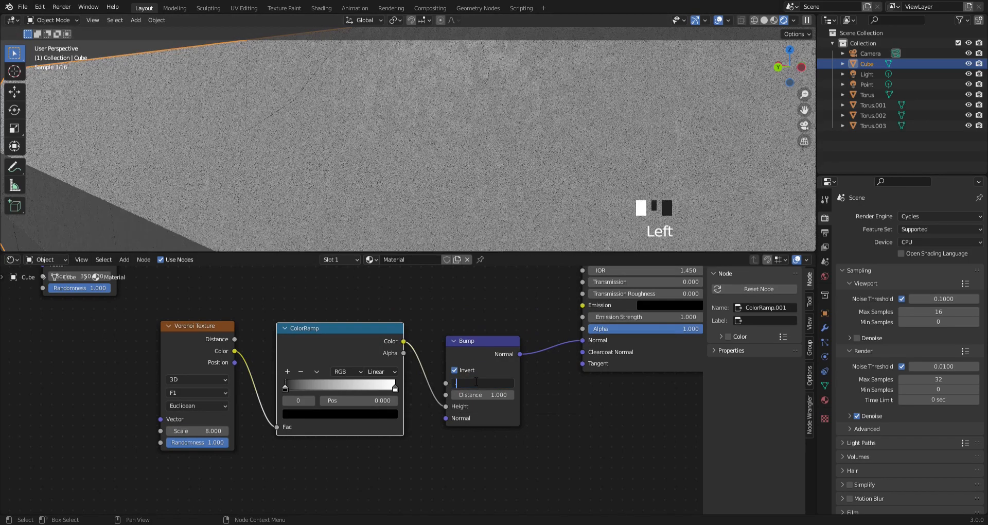
{"action": "key", "text": "Return"}
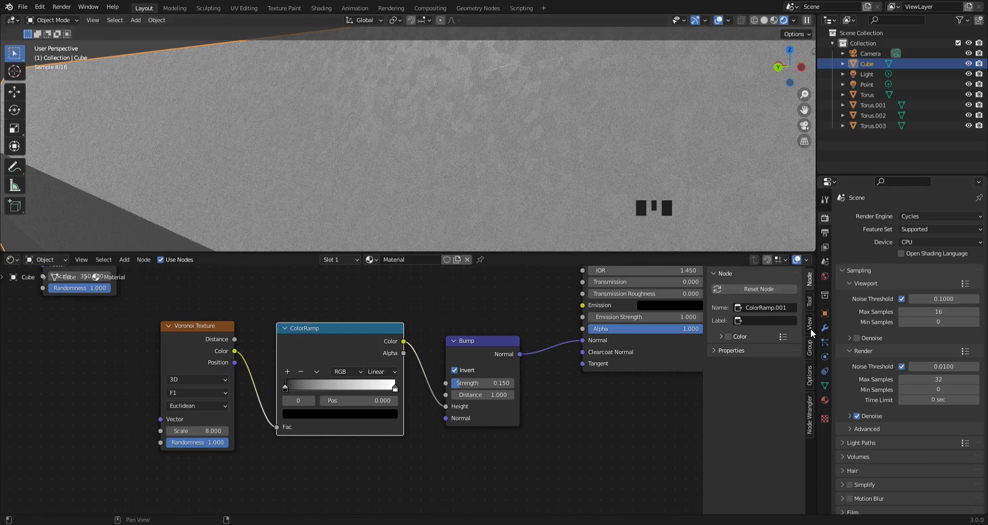
- Examine the lantern material in its preview sphere
{"action": "left_click", "coordinate": [824, 400]}
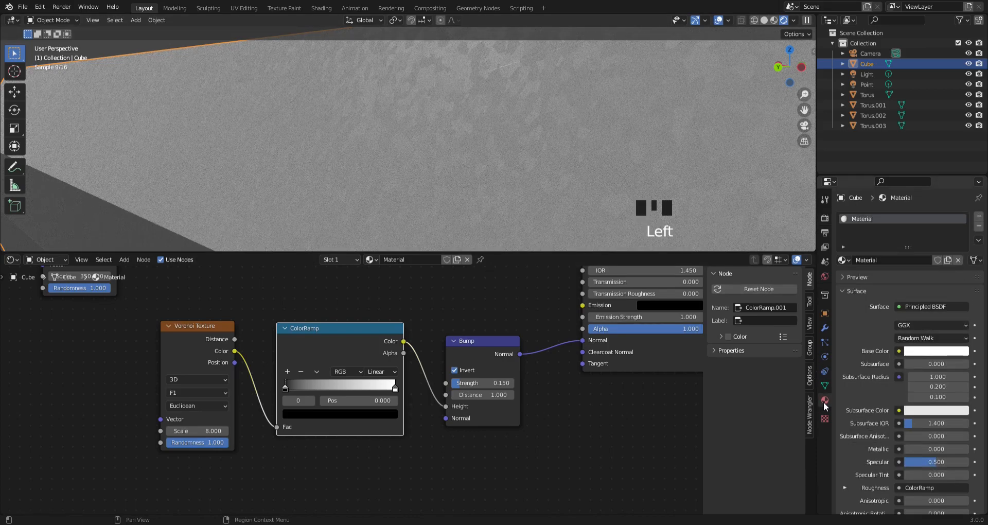
{"action": "left_click", "coordinate": [855, 278]}
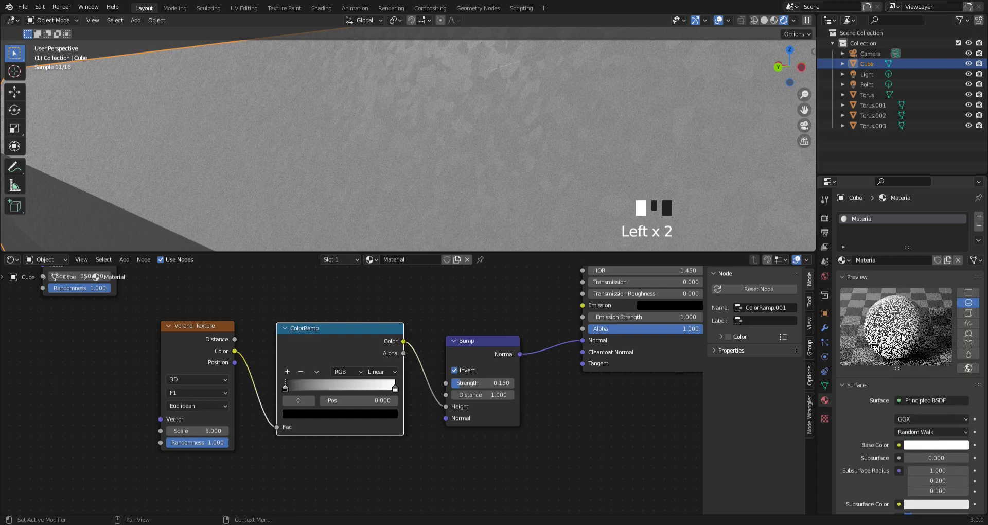
{"action": "scroll", "coordinate": [908, 337], "scroll_direction": "up", "scroll_amount": 2}
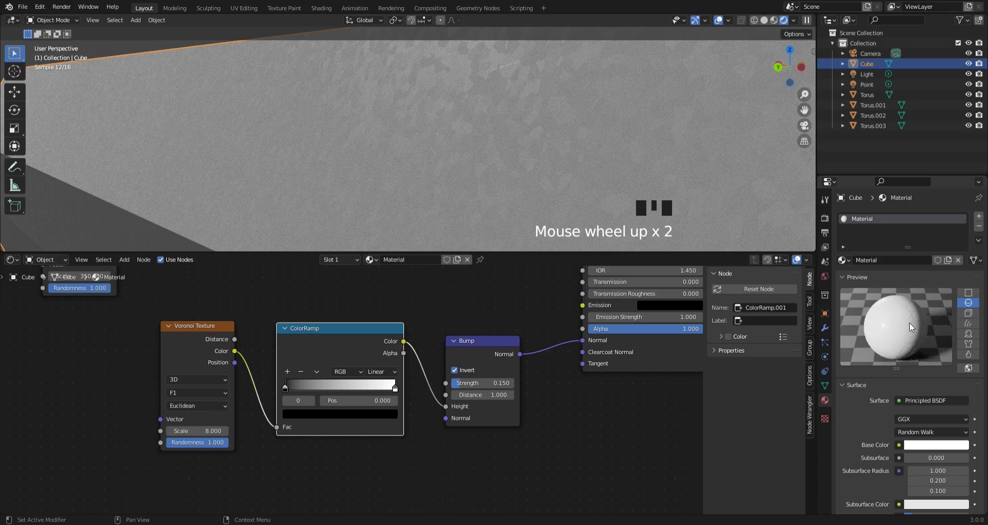
- Darken the Principled BSDF's base color to a neutral mid grey
{"action": "middle_click_drag", "start_coordinate": [522, 359], "coordinate": [431, 359]}
{"action": "left_click", "coordinate": [535, 335]}
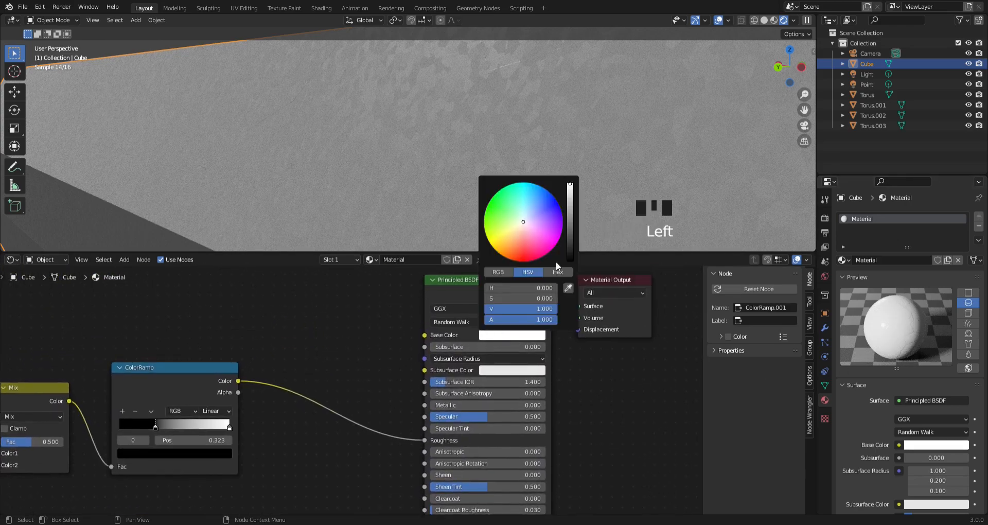
{"action": "left_click", "coordinate": [571, 206]}
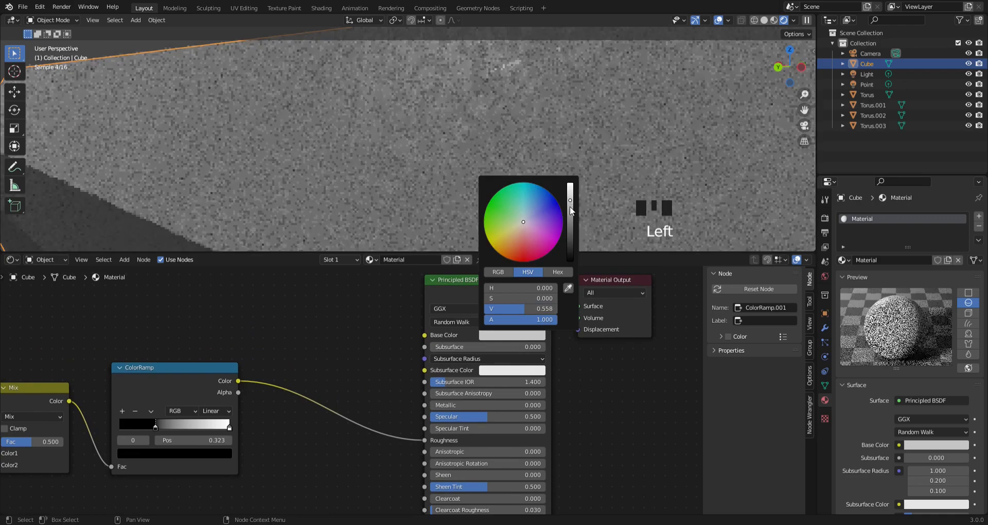
{"action": "scroll", "coordinate": [335, 149], "scroll_direction": "down", "scroll_amount": 4}
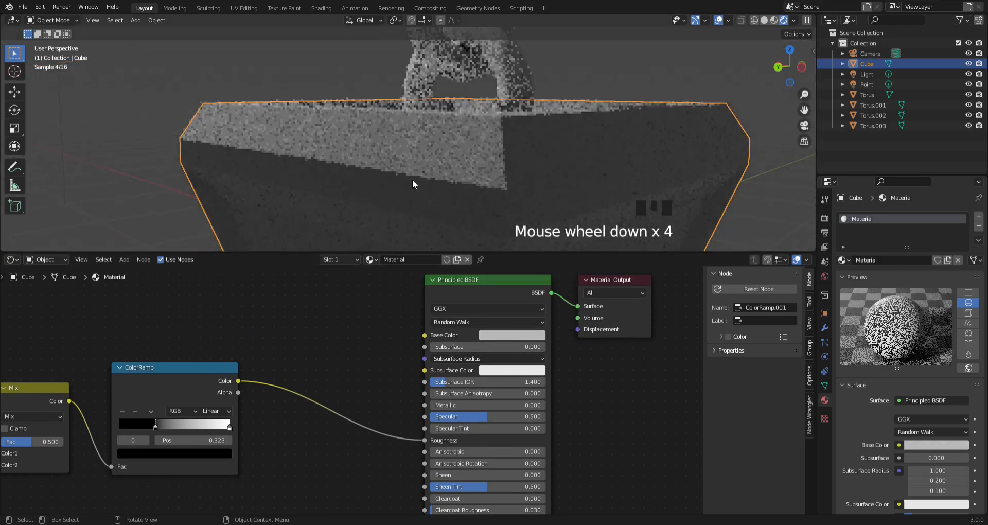
{"action": "middle_click_drag", "start_coordinate": [468, 185], "coordinate": [463, 184]}
{"action": "scroll", "coordinate": [456, 181], "scroll_direction": "down", "scroll_amount": 4}
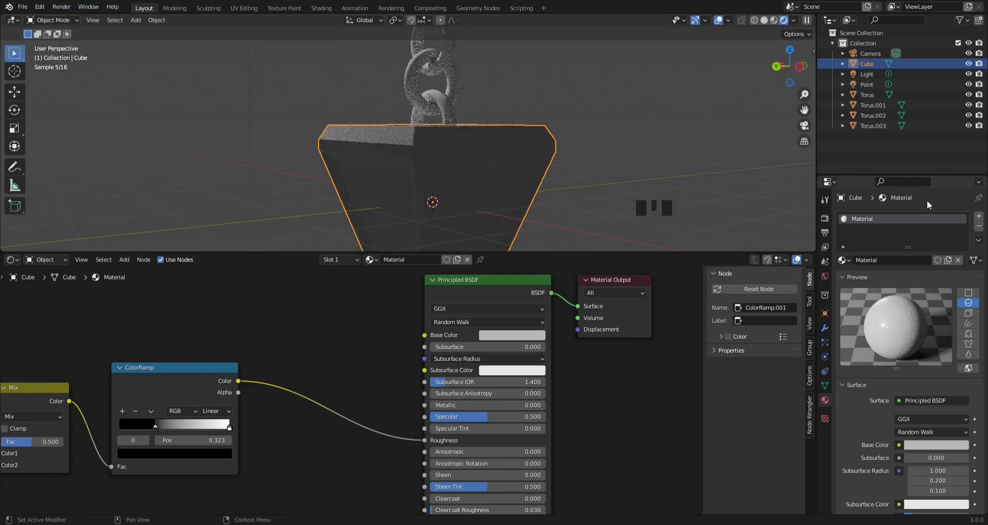
{"action": "left_click", "coordinate": [479, 338]}
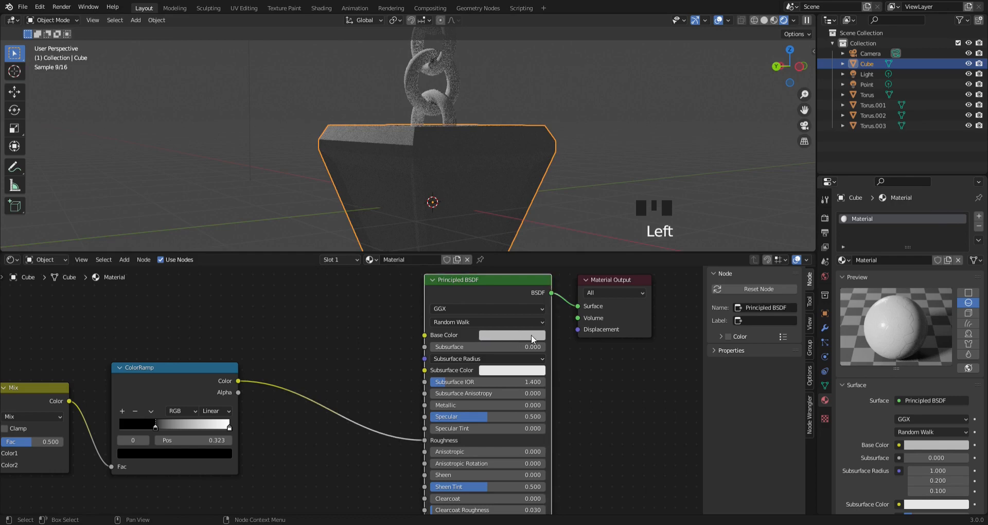
{"action": "left_click", "coordinate": [479, 338]}
{"action": "left_click", "coordinate": [601, 348]}
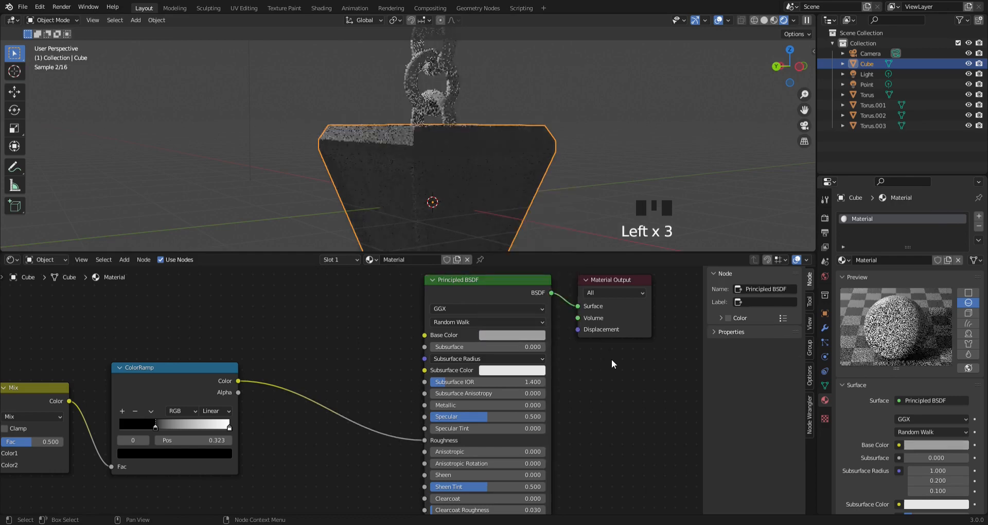
- Add a second material slot to the lantern body and create a new material in it
{"action": "left_click", "coordinate": [979, 216]}
{"action": "left_click", "coordinate": [901, 276]}
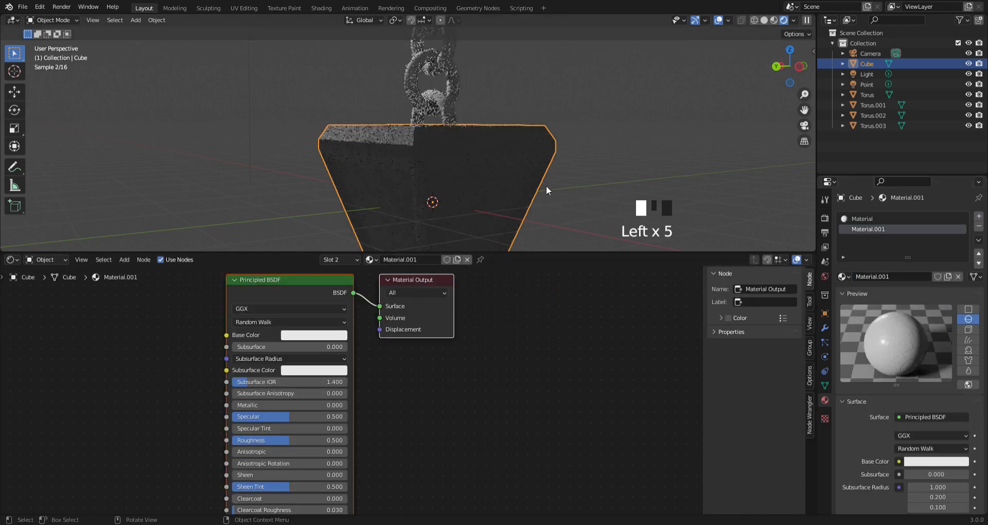
- In Edit Mode, select the lantern's four inset window pane faces and assign the second material to them
{"action": "left_click", "coordinate": [45, 23]}
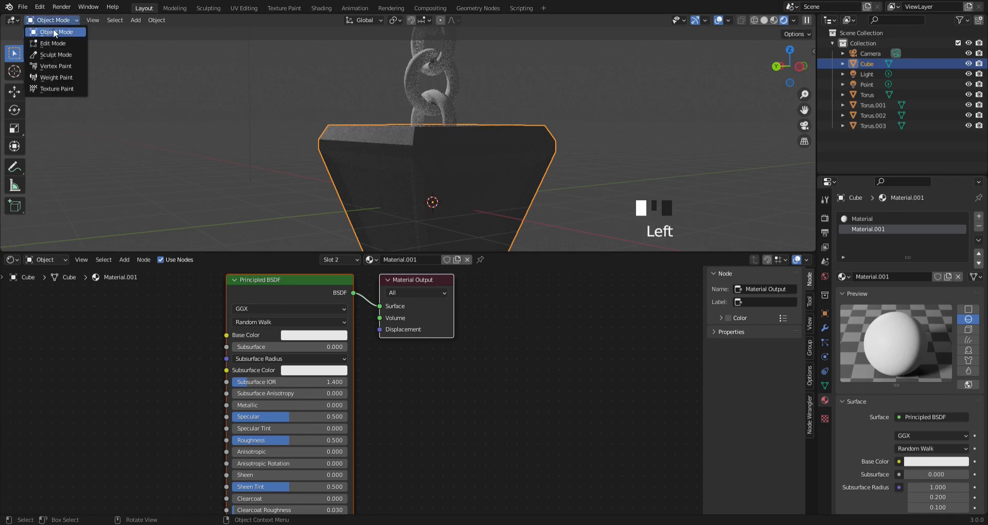
{"action": "left_click", "coordinate": [56, 22]}
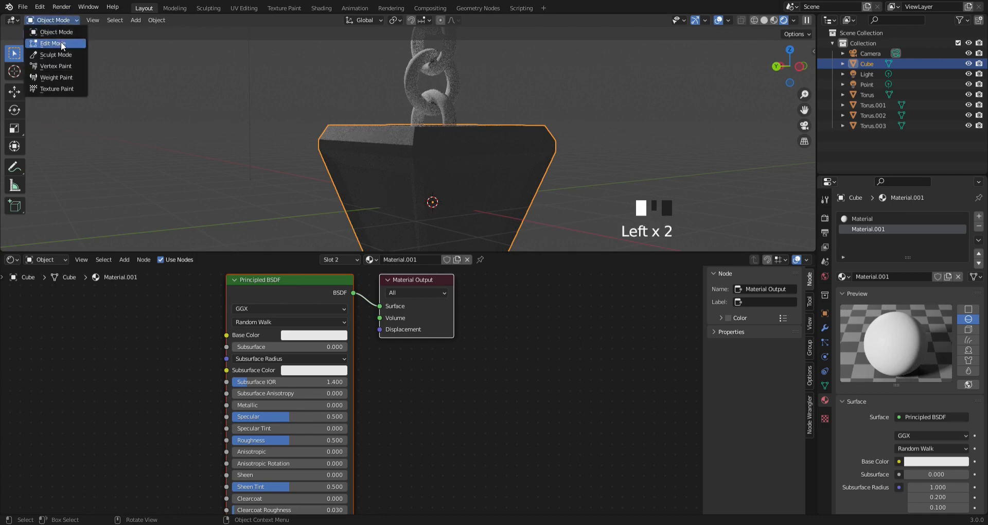
{"action": "left_click", "coordinate": [62, 44]}
{"action": "left_click", "coordinate": [435, 203]}
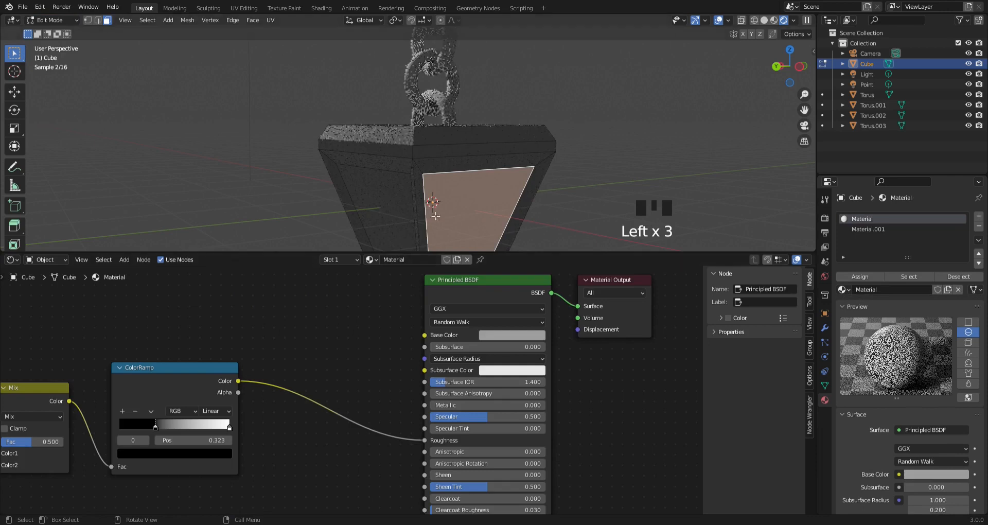
{"action": "left_click", "coordinate": [436, 217]}
{"action": "mouse_move", "coordinate": [436, 216]}
{"action": "middle_mouse_down"}
{"action": "mouse_move", "coordinate": [427, 217]}
{"action": "mouse_move", "coordinate": [438, 216]}
{"action": "middle_mouse_up"}
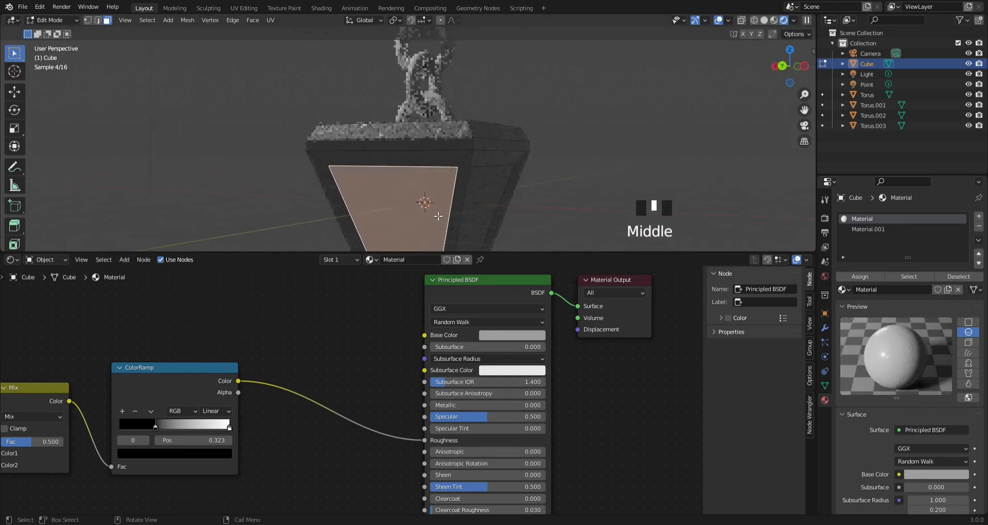
{"action": "left_click", "coordinate": [487, 224], "text": "shift"}
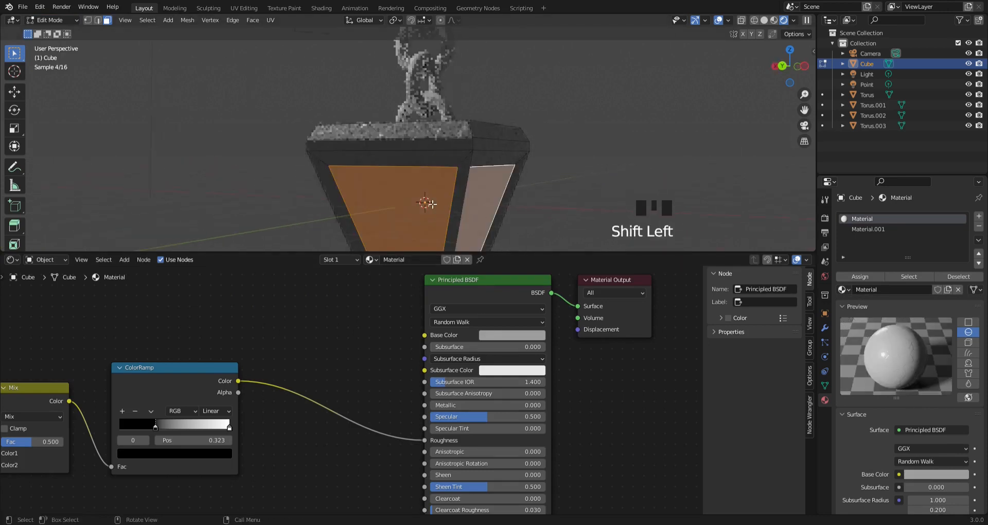
{"action": "middle_click_drag", "start_coordinate": [433, 205], "coordinate": [562, 180]}
{"action": "left_click", "coordinate": [380, 224], "text": "shift"}
{"action": "middle_click_drag", "start_coordinate": [380, 224], "coordinate": [489, 216]}
{"action": "left_click", "coordinate": [386, 194], "text": "shift"}
{"action": "middle_click_drag", "start_coordinate": [479, 178], "coordinate": [486, 204]}
{"action": "left_click", "coordinate": [877, 228]}
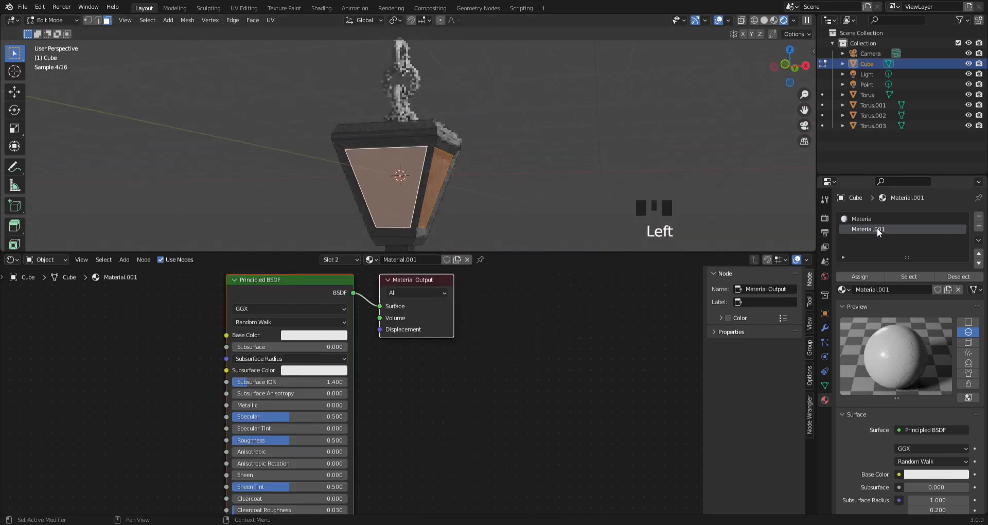
{"action": "left_click", "coordinate": [854, 276]}
- Change the window pane material's surface shader to Glass BSDF
{"action": "scroll", "coordinate": [480, 359], "scroll_direction": "down", "scroll_amount": 3}
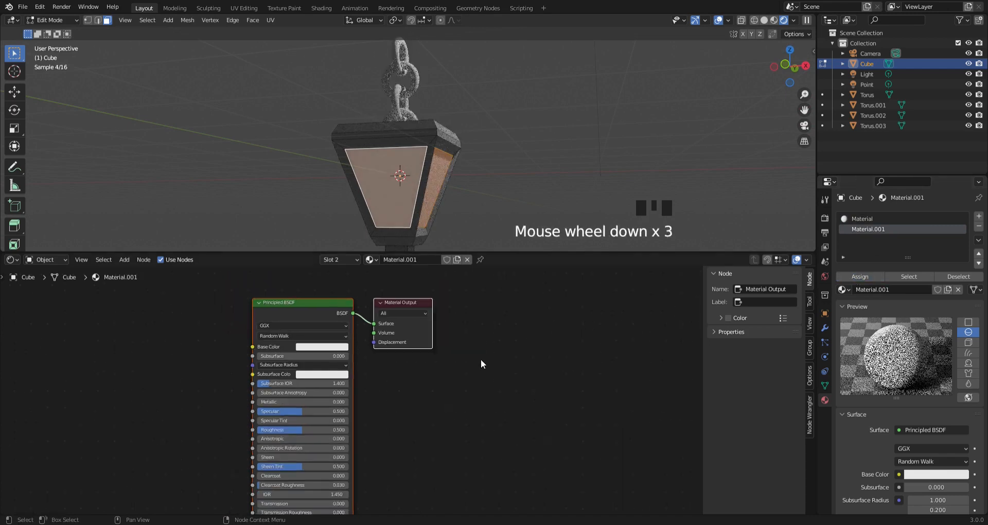
{"action": "middle_click_drag", "start_coordinate": [481, 359], "coordinate": [507, 375]}
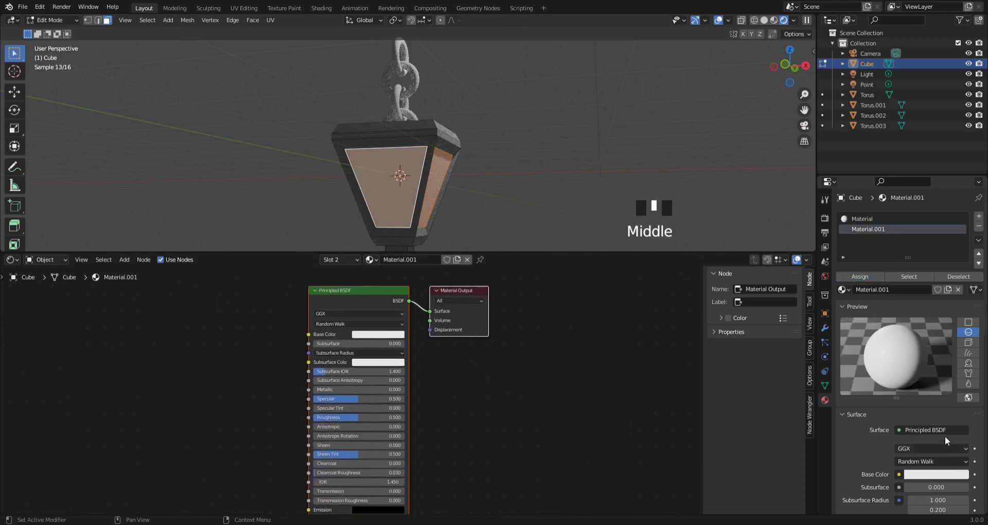
{"action": "left_click", "coordinate": [941, 431]}
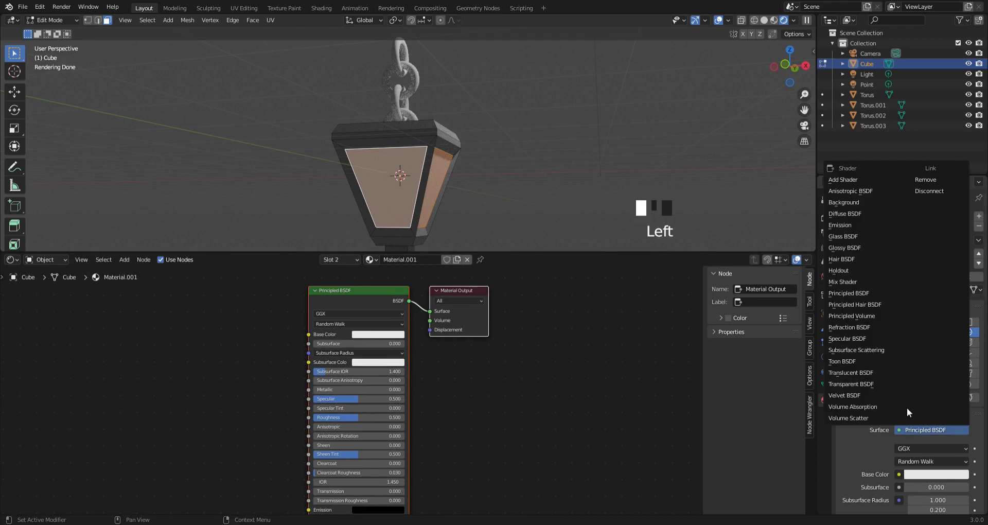
{"action": "left_click", "coordinate": [844, 238]}
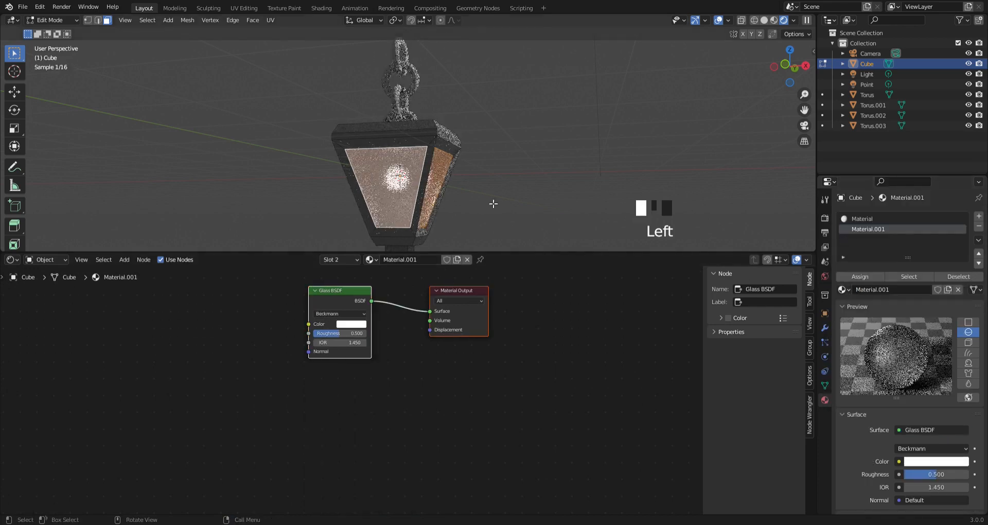
{"action": "left_click", "coordinate": [465, 201]}
{"action": "left_click", "coordinate": [395, 186]}
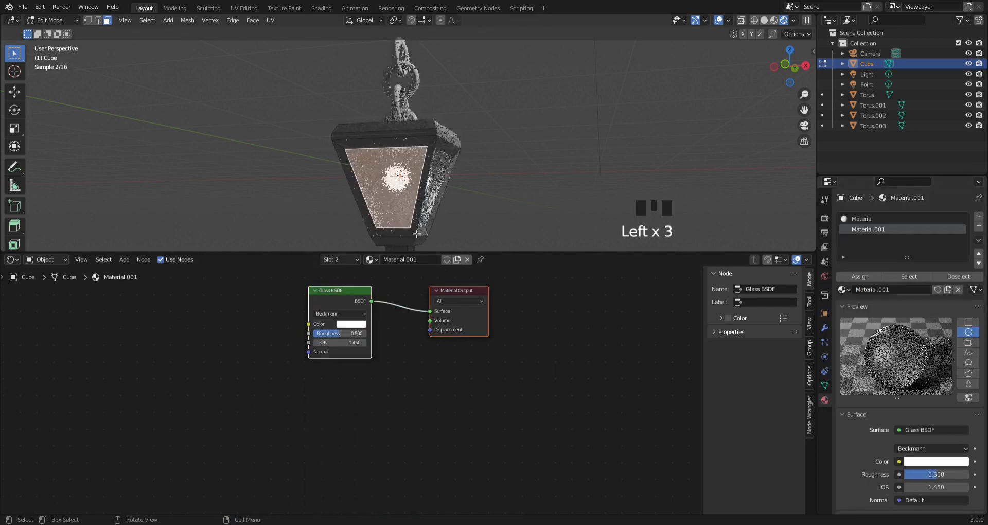
- Darken the Glass BSDF's color to a neutral grey
{"action": "left_click", "coordinate": [339, 332]}
{"action": "left_click", "coordinate": [349, 325]}
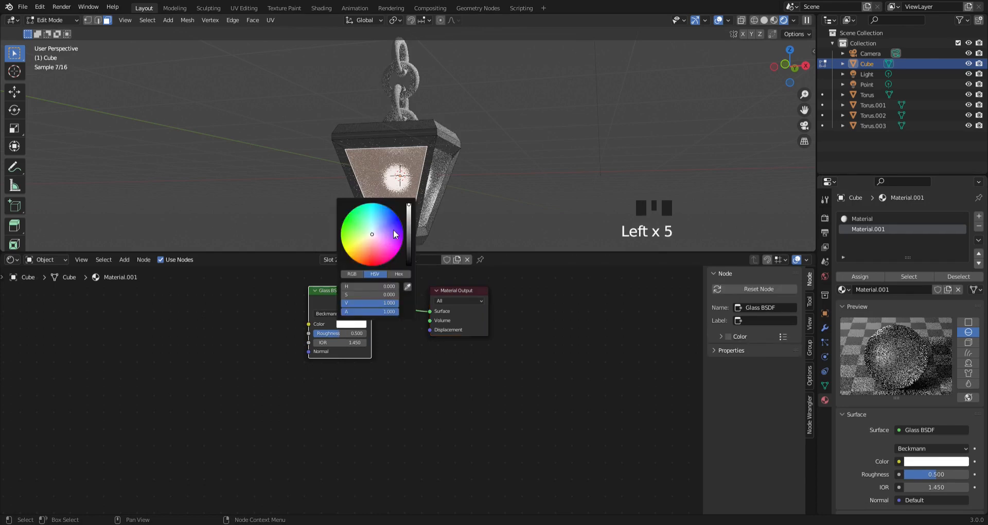
{"action": "left_click", "coordinate": [410, 216]}
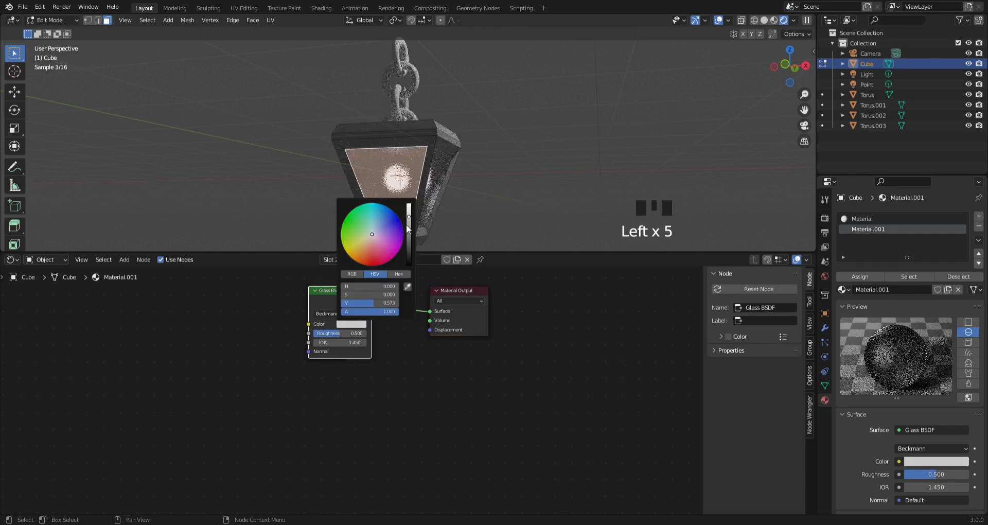
{"action": "left_click", "coordinate": [408, 222]}
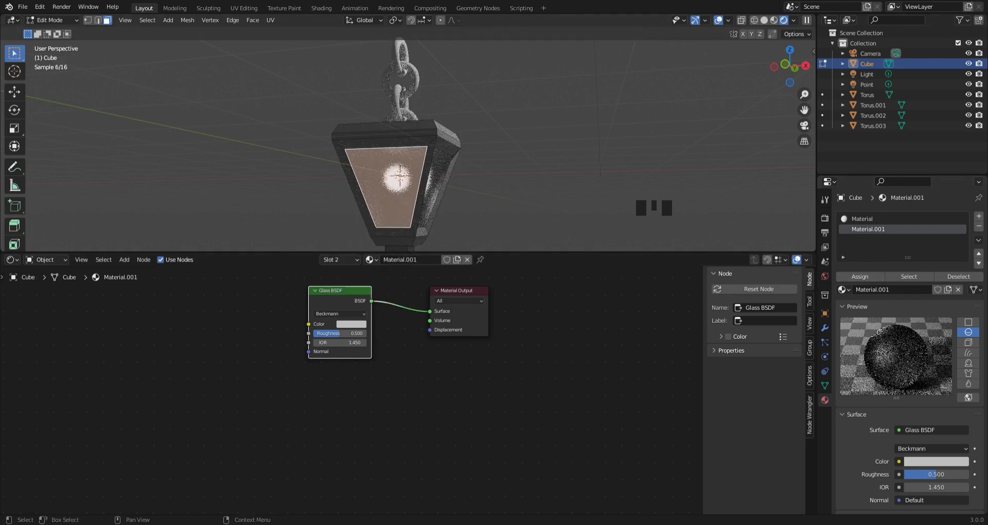
- In Object Mode, select the inner point light and set its color to yellow with hue 0.159 and saturation 0.979
{"action": "left_click", "coordinate": [858, 73]}
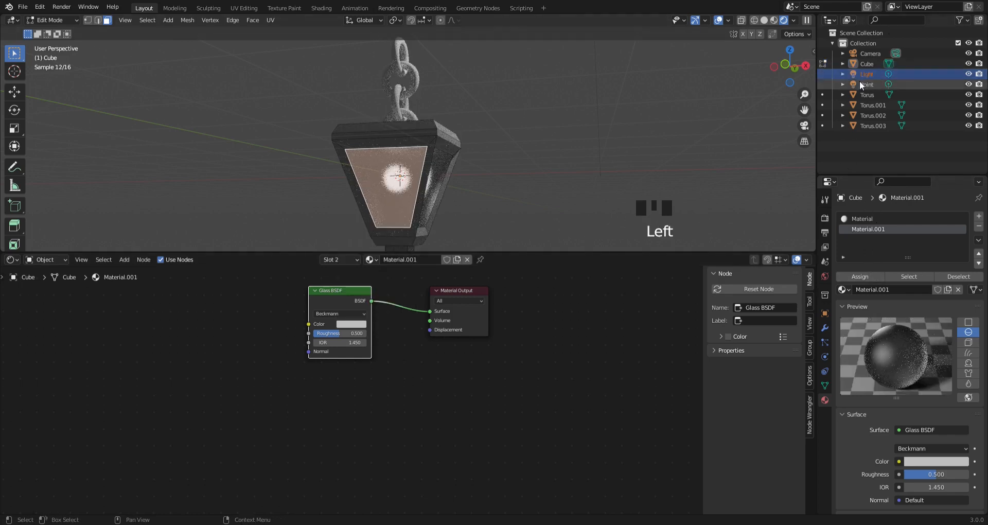
{"action": "left_click", "coordinate": [863, 82]}
{"action": "left_click", "coordinate": [866, 82]}
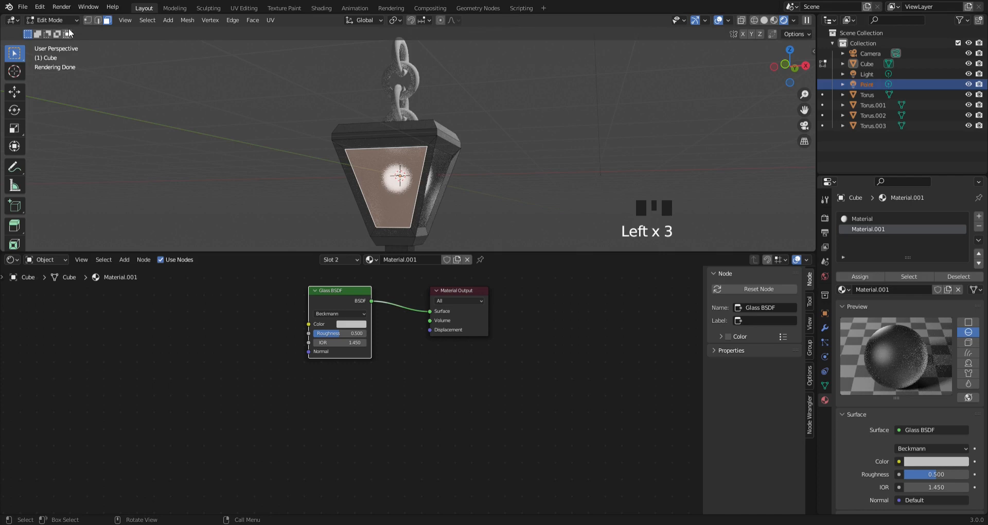
{"action": "left_click_drag", "start_coordinate": [52, 20], "coordinate": [44, 31]}
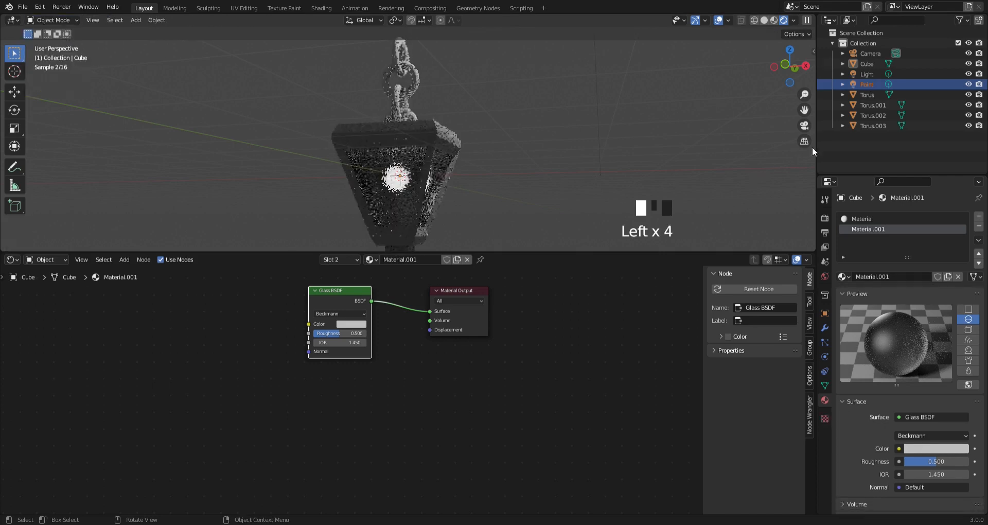
{"action": "left_click", "coordinate": [856, 85]}
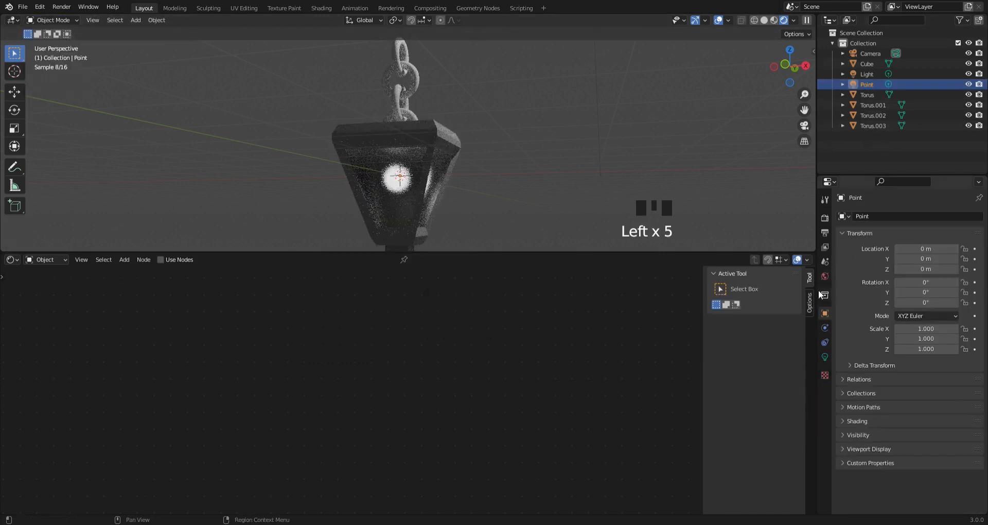
{"action": "left_click", "coordinate": [824, 356]}
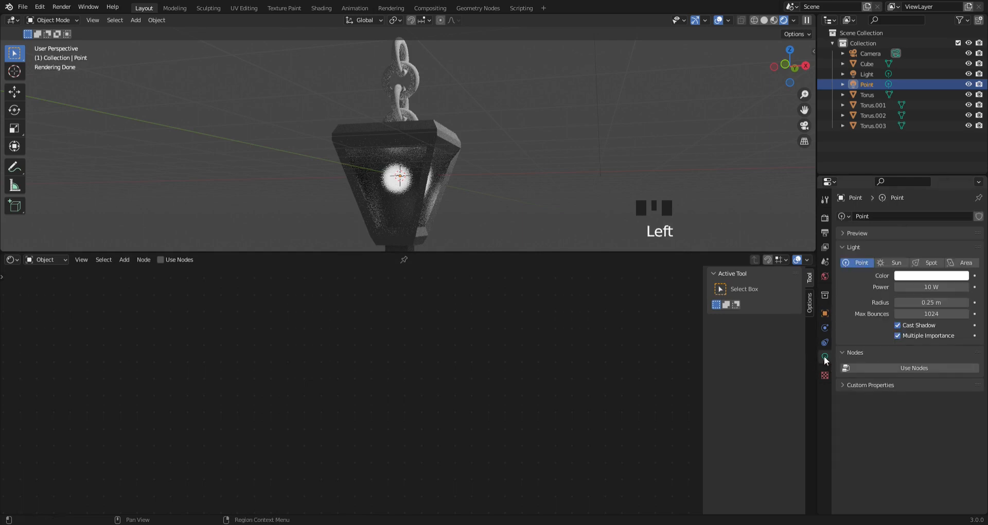
{"action": "left_click", "coordinate": [908, 278]}
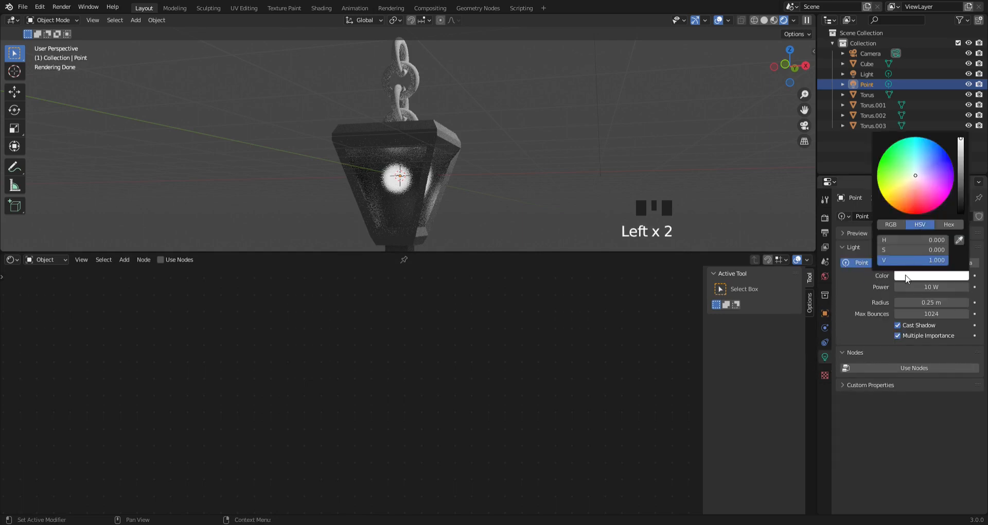
{"action": "left_click", "coordinate": [897, 189]}
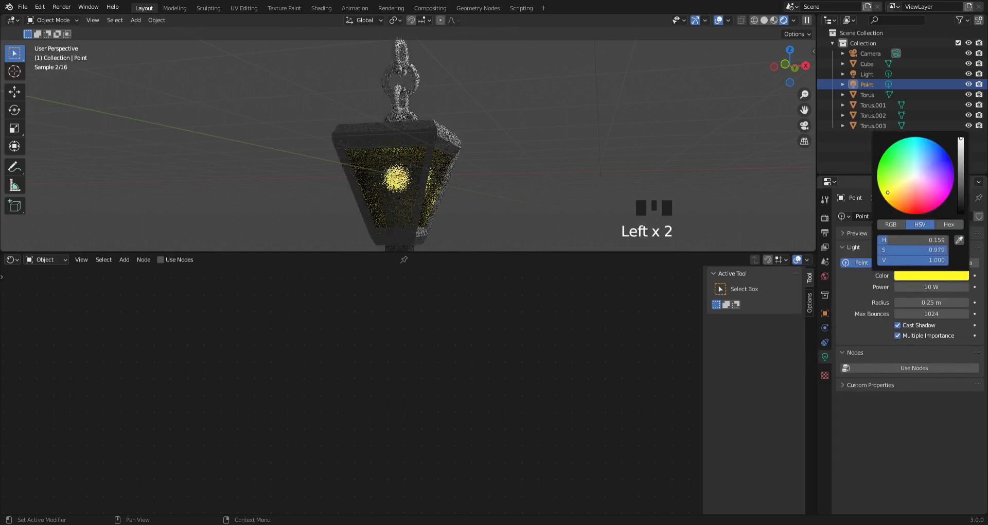
- Set the inner point light's power to 200 W
{"action": "left_click", "coordinate": [923, 288]}
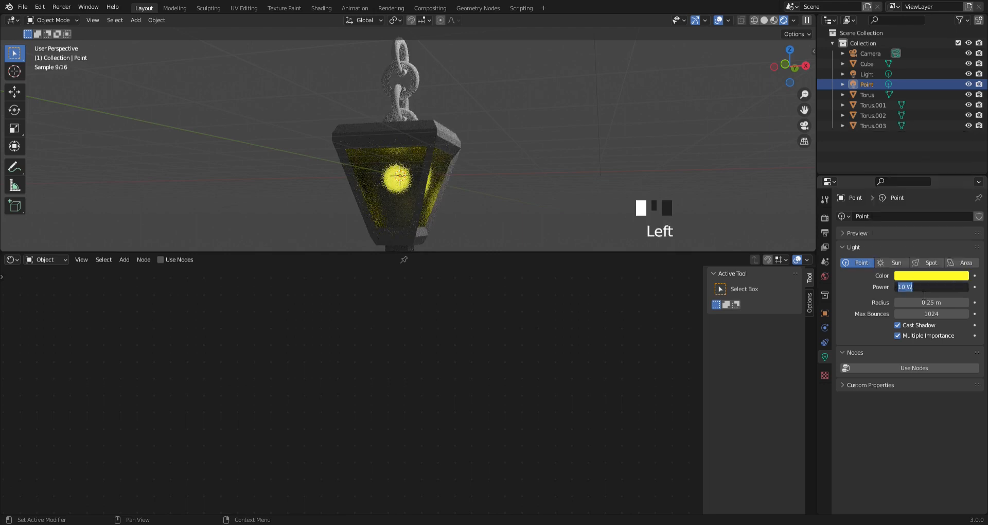
{"action": "type", "text": "200"}
{"action": "key", "text": "Return"}
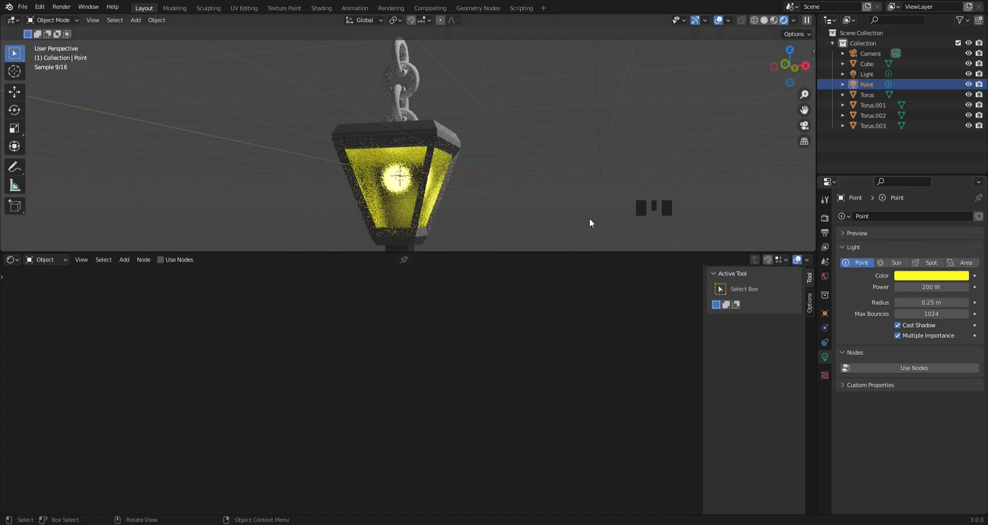
- Select all four chain links with the lowest as the active one and assign the lantern body's existing Material to it
{"action": "middle_click_drag", "start_coordinate": [590, 222], "coordinate": [391, 63]}
{"action": "left_click", "coordinate": [395, 81]}
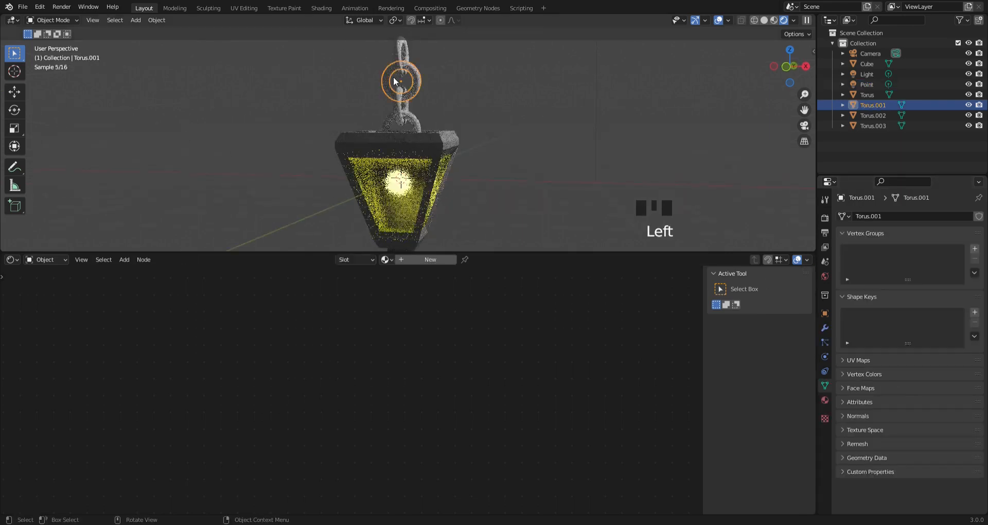
{"action": "left_click", "coordinate": [398, 54]}
{"action": "left_click", "coordinate": [416, 78], "text": "shift"}
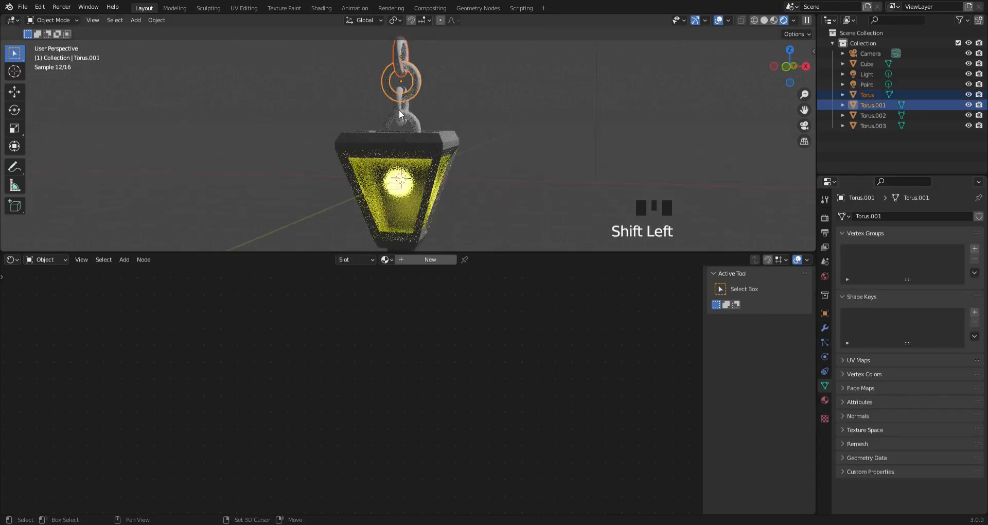
{"action": "left_click", "coordinate": [400, 110], "text": "shift"}
{"action": "left_click", "coordinate": [412, 114], "text": "shift"}
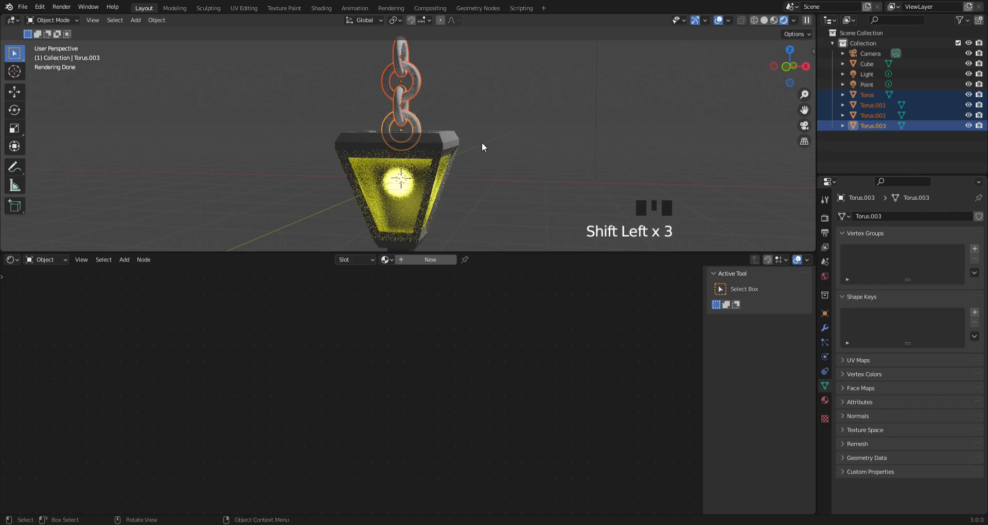
{"action": "middle_click_drag", "start_coordinate": [482, 144], "coordinate": [455, 185]}
{"action": "scroll", "coordinate": [455, 185], "scroll_direction": "up", "scroll_amount": 4}
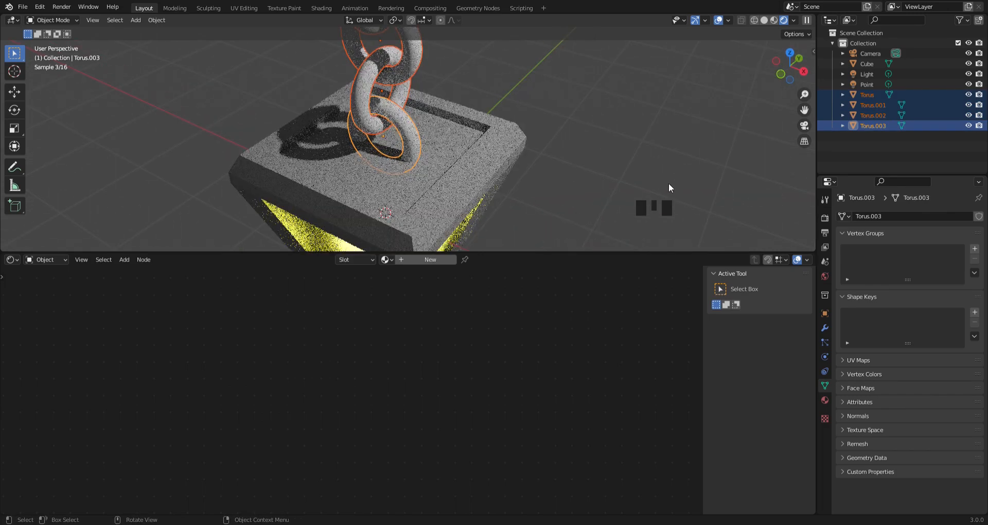
{"action": "left_click", "coordinate": [826, 402]}
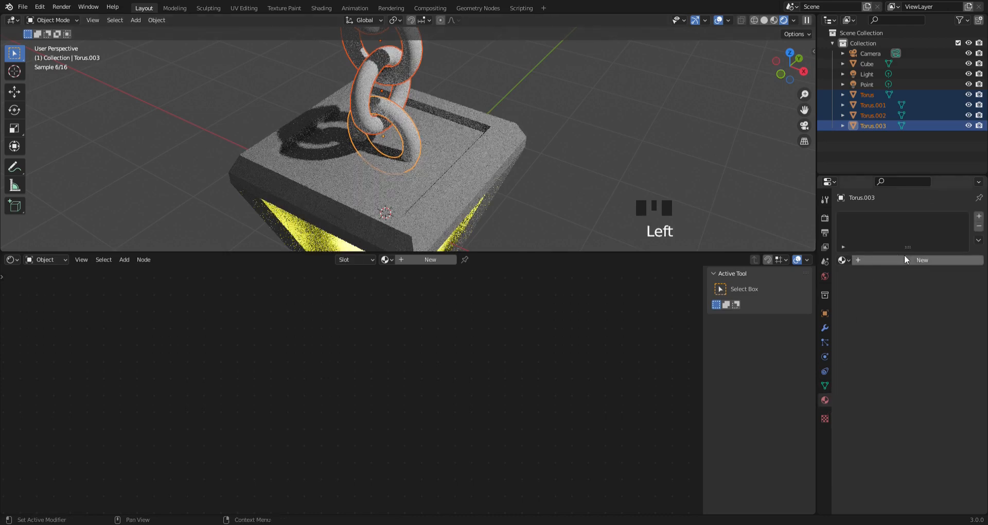
{"action": "left_click", "coordinate": [926, 261]}
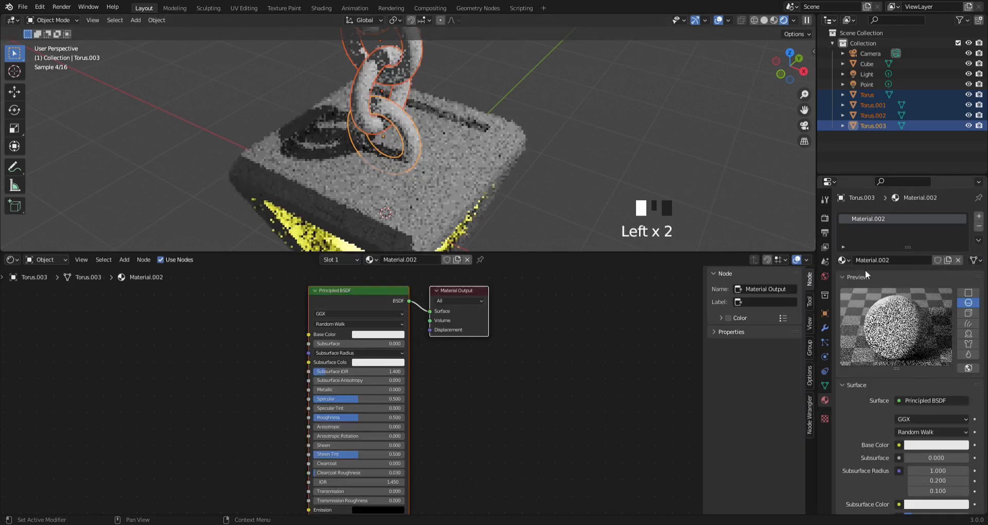
{"action": "left_click", "coordinate": [842, 260]}
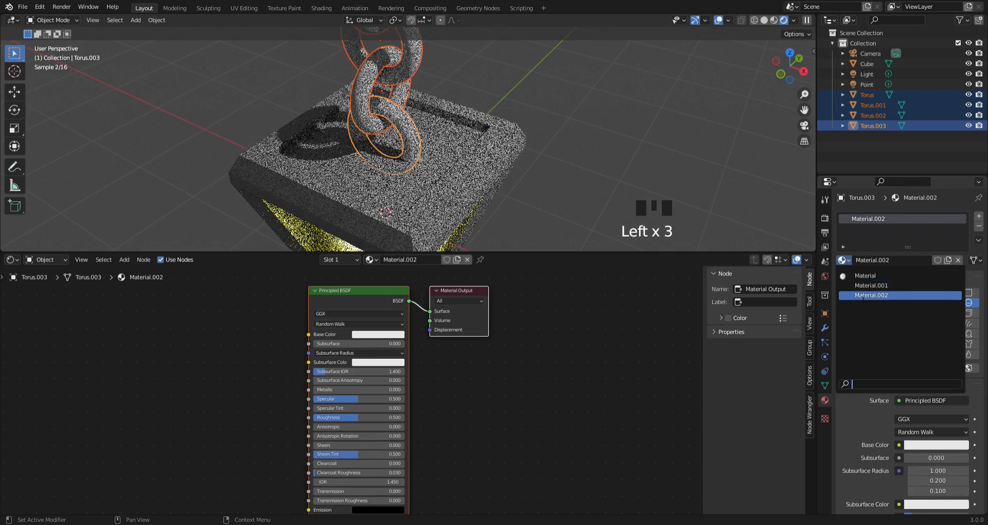
{"action": "left_click", "coordinate": [860, 276]}
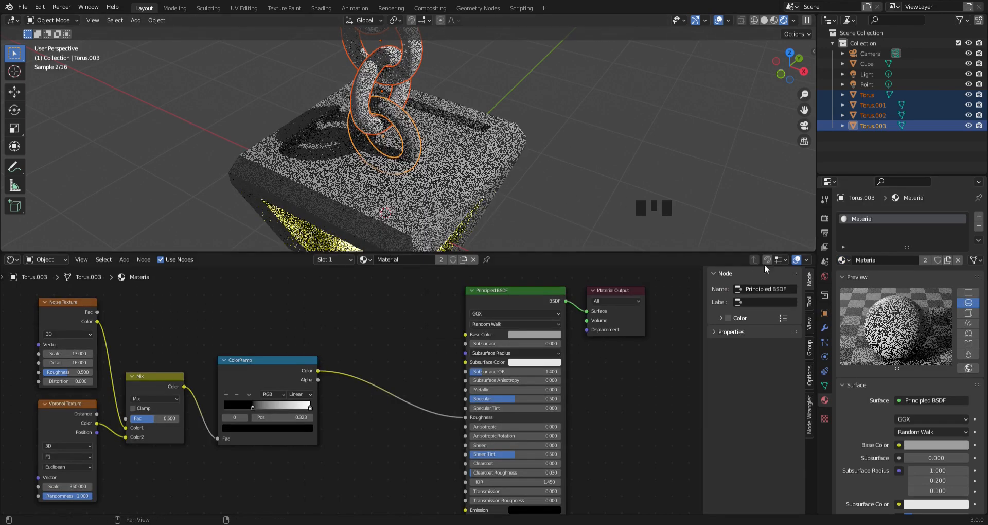
- Darken the Base Color of the material shared by the lantern body and lowest chain link to a deeper grey
{"action": "left_click", "coordinate": [536, 334]}
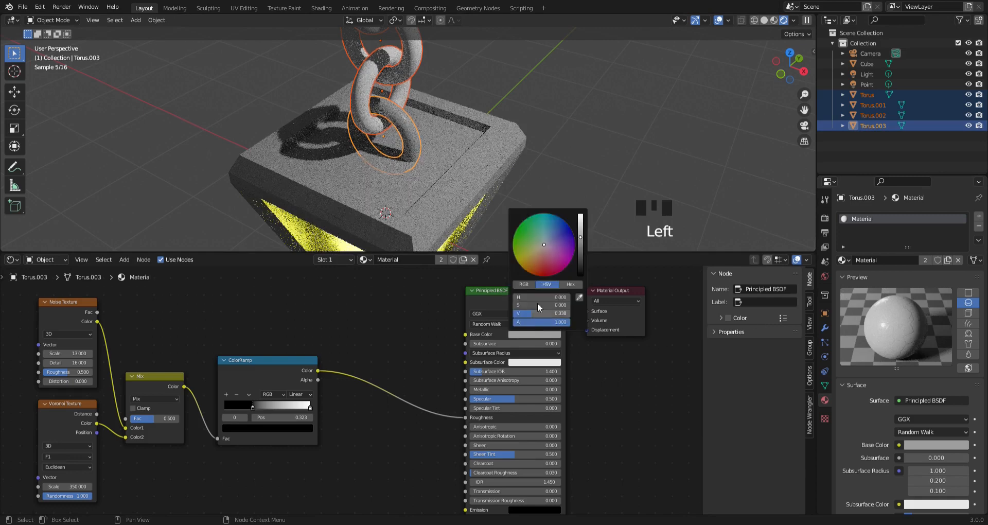
{"action": "left_click", "coordinate": [579, 249]}
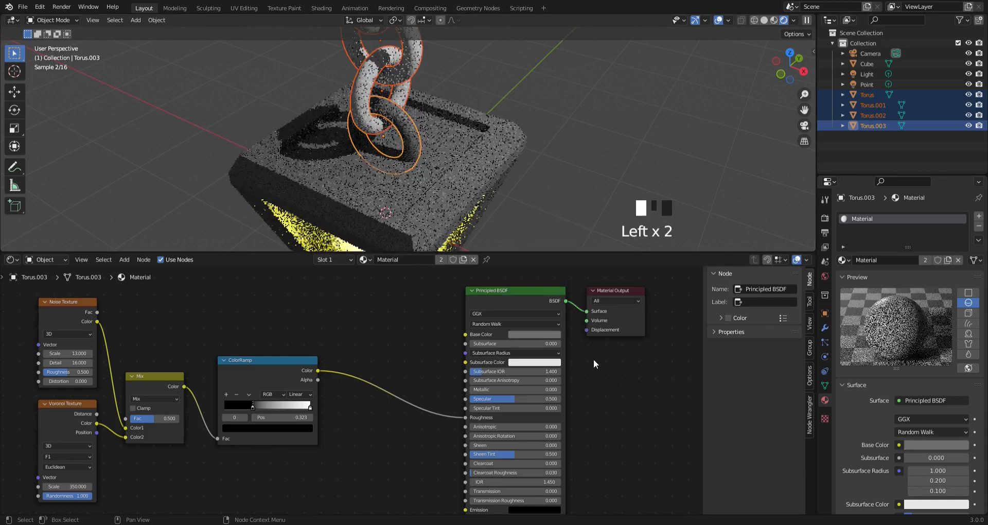
{"action": "left_click", "coordinate": [358, 106]}
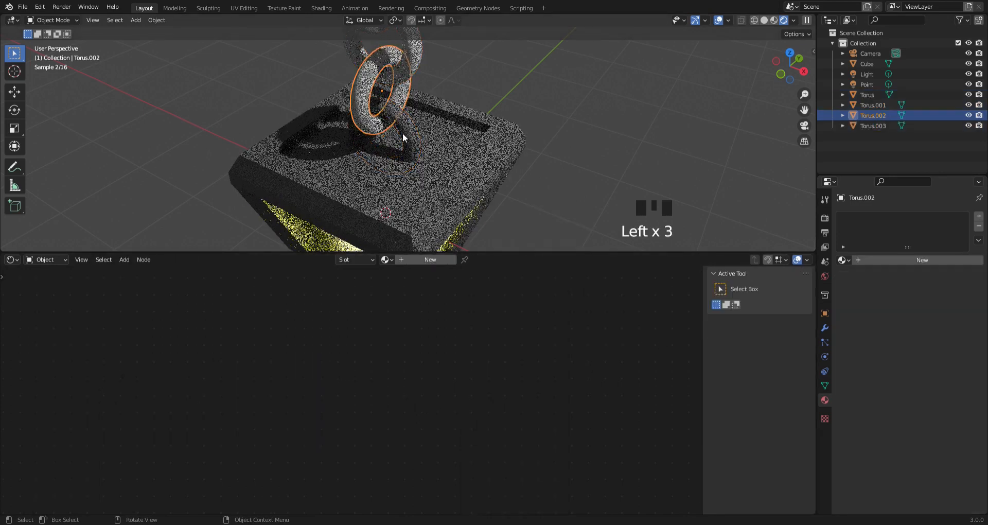
{"action": "left_click", "coordinate": [404, 137]}
{"action": "left_click", "coordinate": [409, 134]}
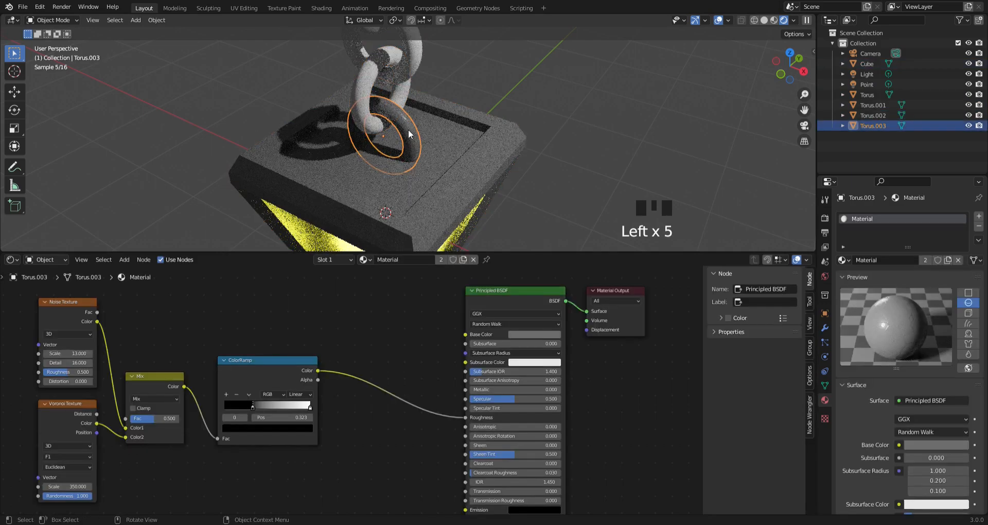
- Assign the lantern body's Material to each of the two middle chain links
{"action": "left_click", "coordinate": [358, 109]}
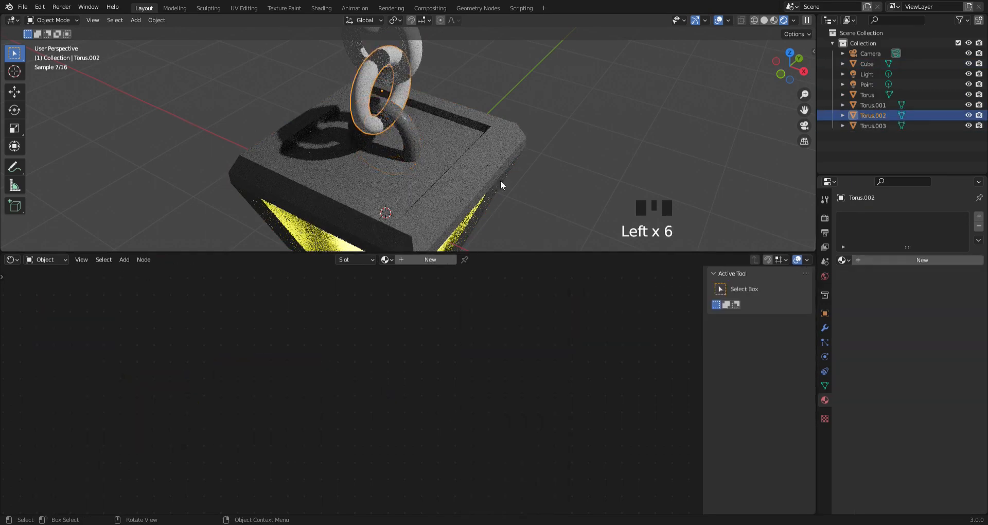
{"action": "left_click", "coordinate": [856, 260]}
{"action": "left_click", "coordinate": [843, 260]}
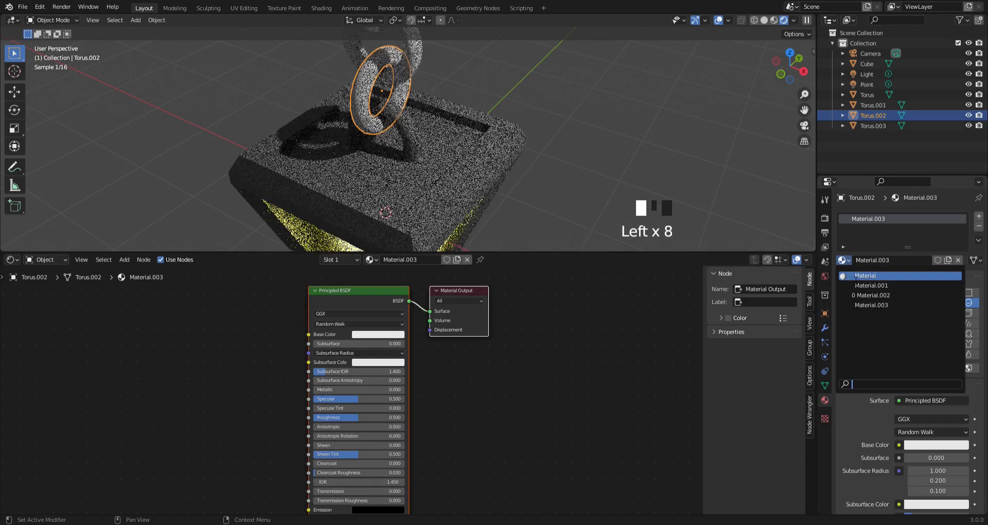
{"action": "left_click", "coordinate": [856, 277]}
{"action": "left_click", "coordinate": [355, 43]}
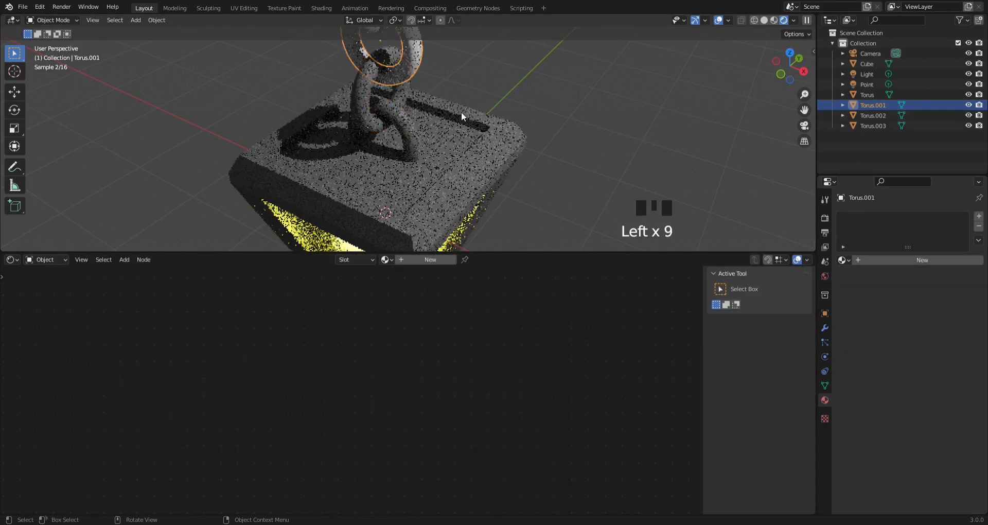
{"action": "left_click", "coordinate": [843, 260]}
{"action": "left_click", "coordinate": [855, 276]}
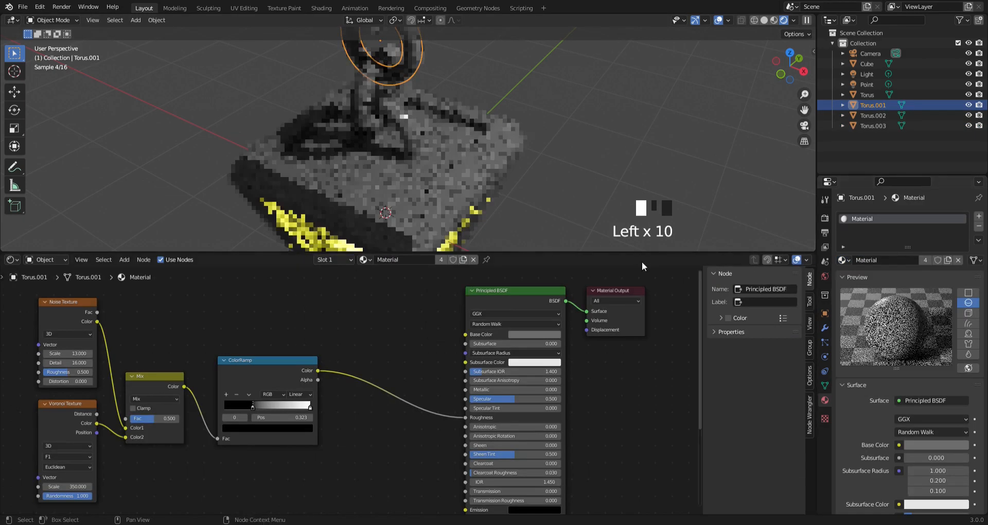
- Assign the lantern body's Material to the topmost chain link
{"action": "middle_click", "coordinate": [514, 163], "text": "shift"}
{"action": "middle_click_drag", "start_coordinate": [514, 163], "coordinate": [433, 97], "text": "shift"}
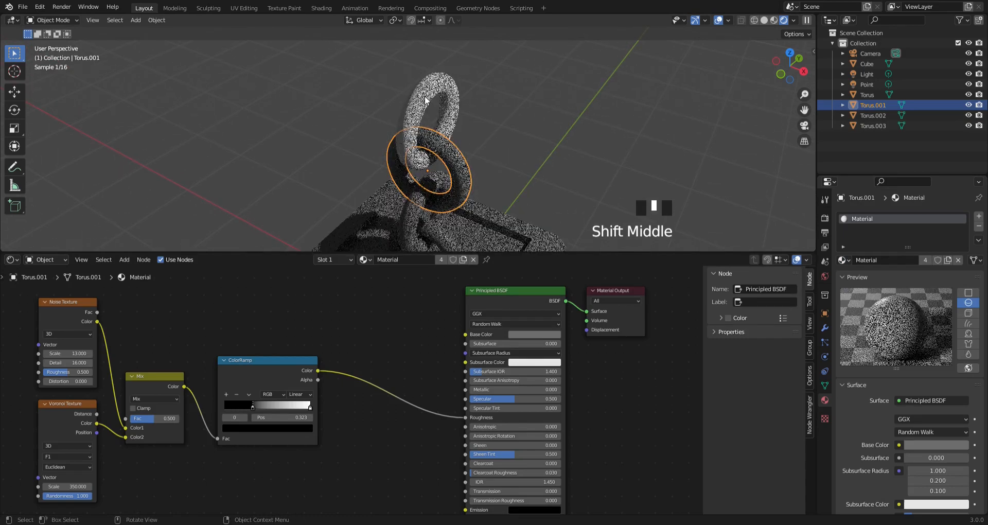
{"action": "left_click", "coordinate": [433, 97]}
{"action": "left_click", "coordinate": [843, 259]}
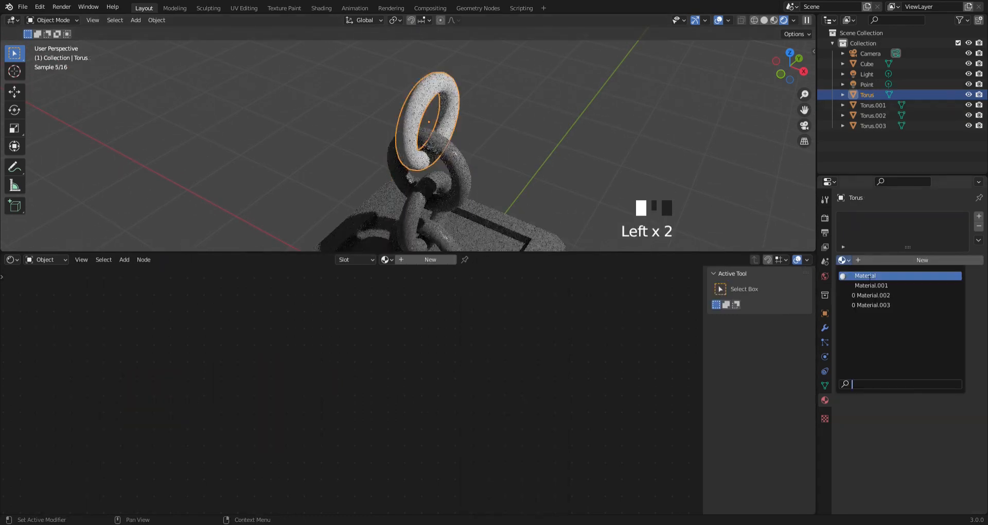
{"action": "left_click", "coordinate": [856, 276]}
- Look through the scene camera and enable locking the camera to the view
{"action": "scroll", "coordinate": [470, 180], "scroll_direction": "down", "scroll_amount": 3}
{"action": "middle_click_drag", "start_coordinate": [470, 180], "coordinate": [507, 145]}
{"action": "scroll", "coordinate": [514, 144], "scroll_direction": "down", "scroll_amount": 6}
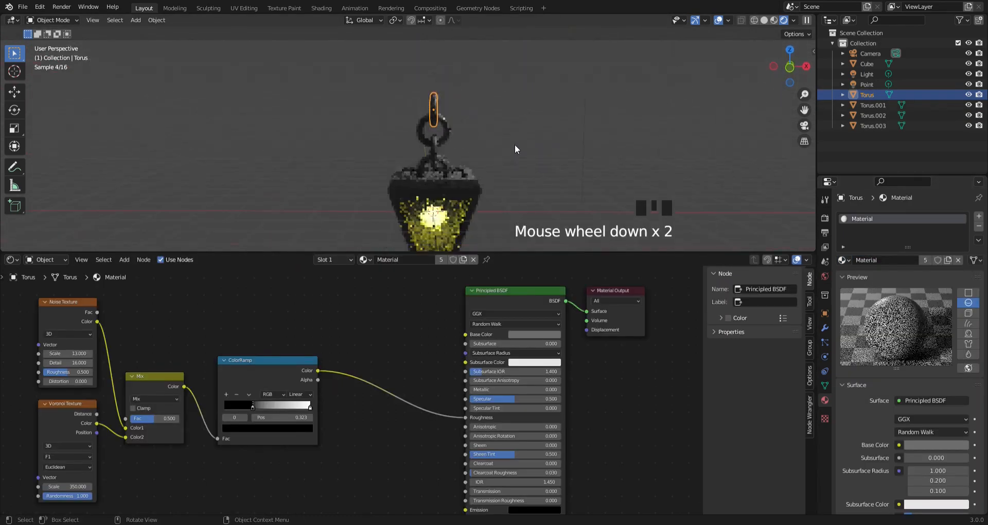
{"action": "middle_click_drag", "start_coordinate": [436, 174], "coordinate": [442, 140], "text": "shift"}
{"action": "scroll", "coordinate": [494, 125], "scroll_direction": "up", "scroll_amount": 5}
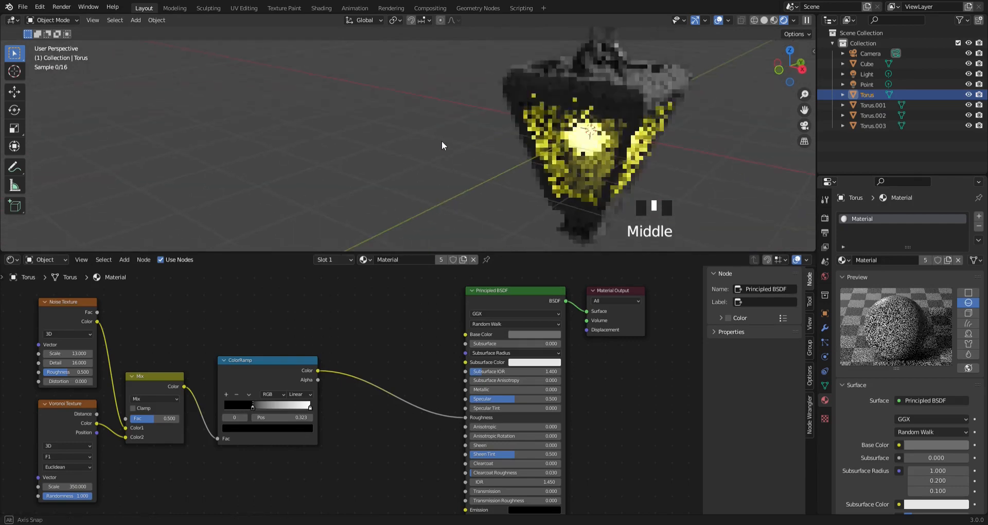
{"action": "key", "text": "KP_0"}
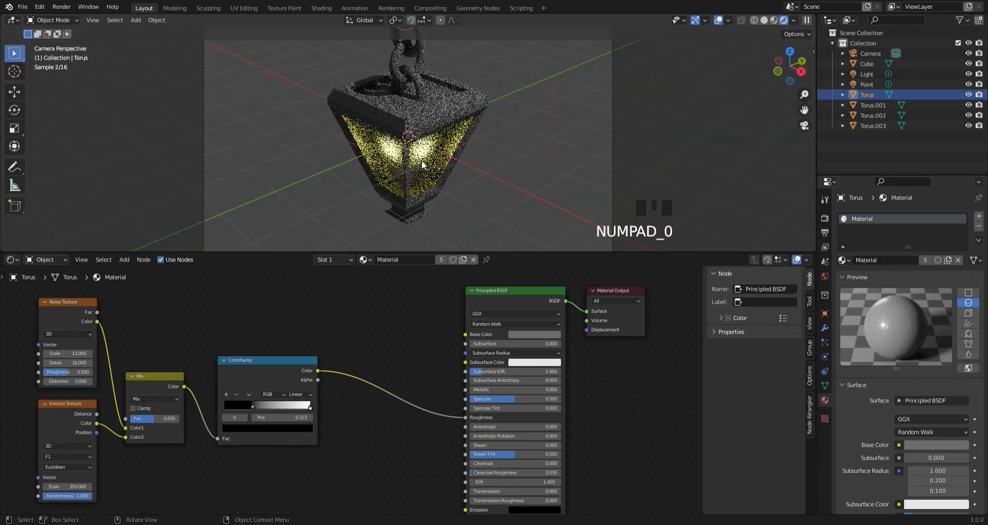
{"action": "key", "text": "n"}
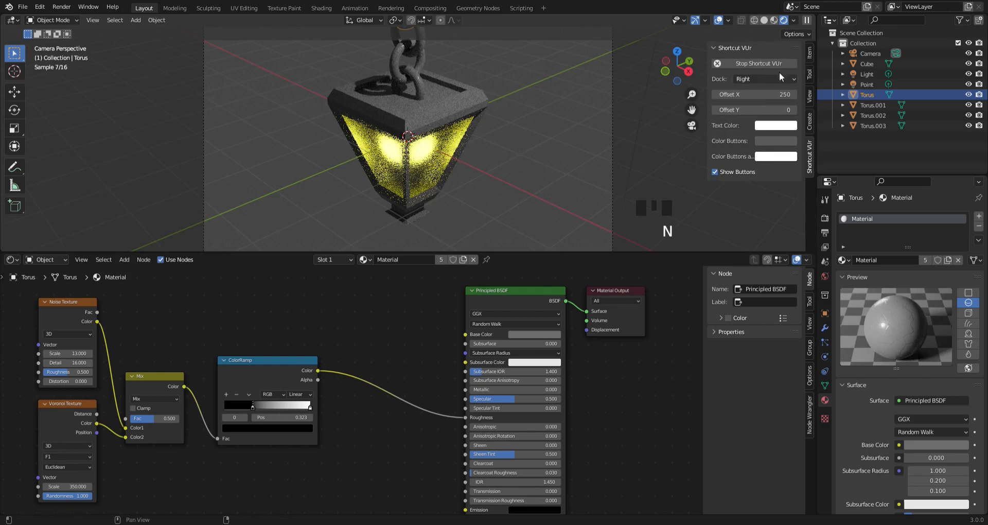
{"action": "left_click", "coordinate": [808, 100]}
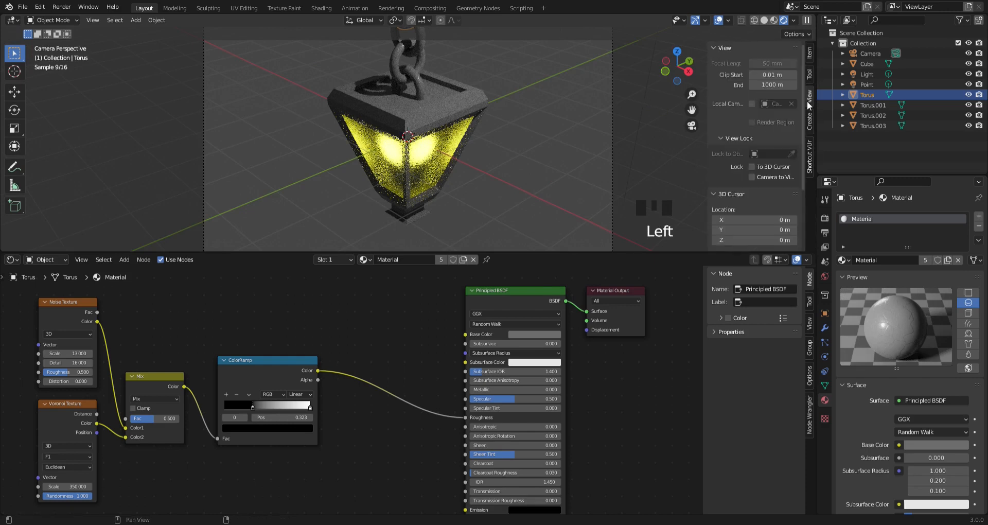
{"action": "left_click", "coordinate": [753, 177]}
- Reframe the camera from a lower angle and farther back so the lantern and its chain fit in the frame
{"action": "mouse_move", "coordinate": [447, 122]}
{"action": "middle_mouse_down"}
{"action": "mouse_move", "coordinate": [415, 165]}
{"action": "mouse_move", "coordinate": [451, 163]}
{"action": "mouse_move", "coordinate": [450, 138]}
{"action": "middle_mouse_up"}
{"action": "left_click", "coordinate": [484, 164]}
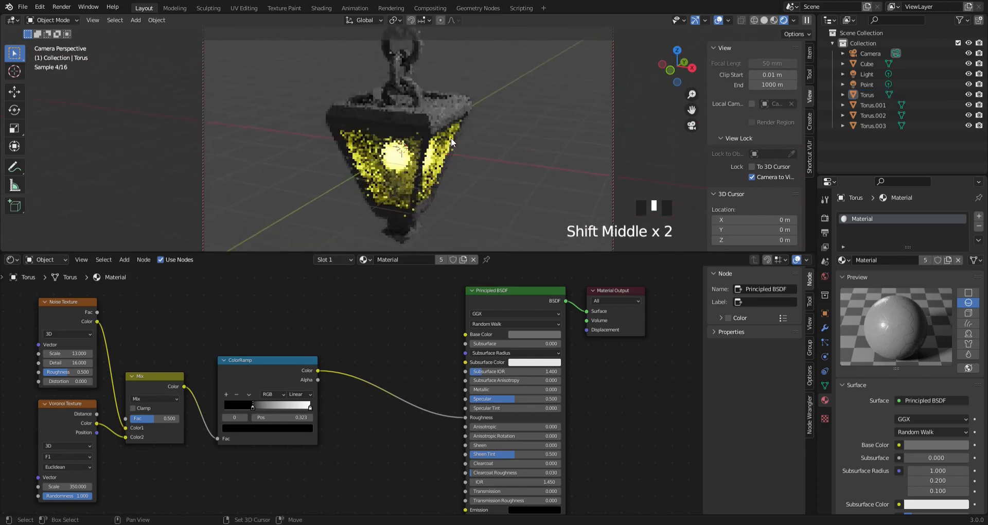
{"action": "scroll", "coordinate": [451, 137], "scroll_direction": "down", "scroll_amount": 1}
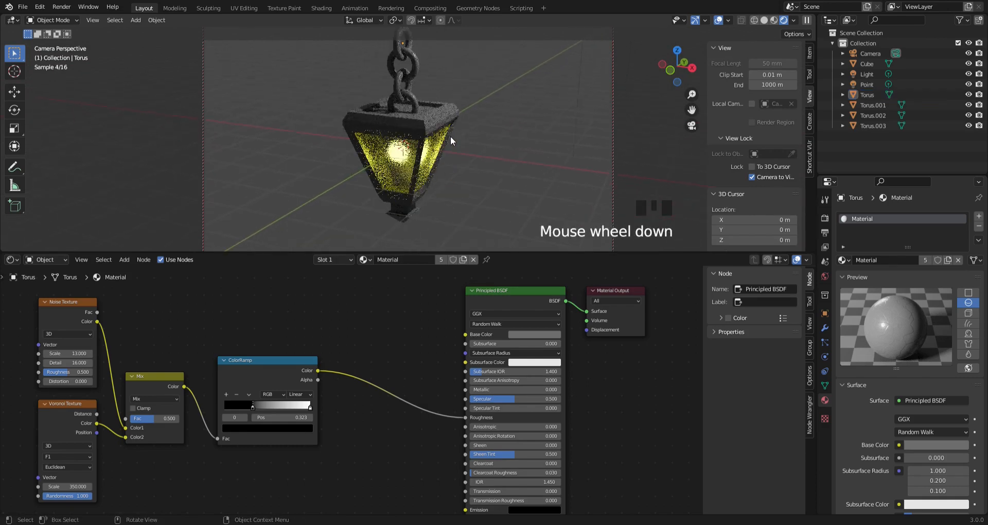